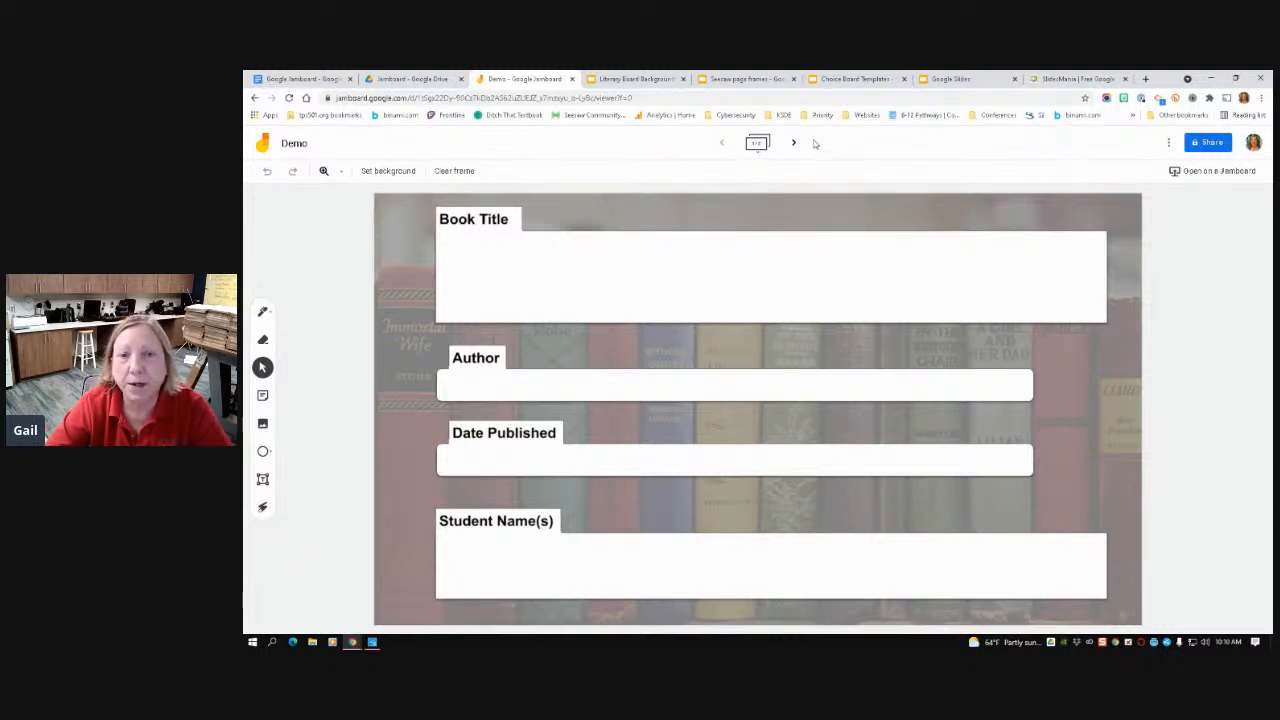
Add a new blank frame after the Plot Overview frame of the Demo jam and close the frame overview
left_click(758, 144)
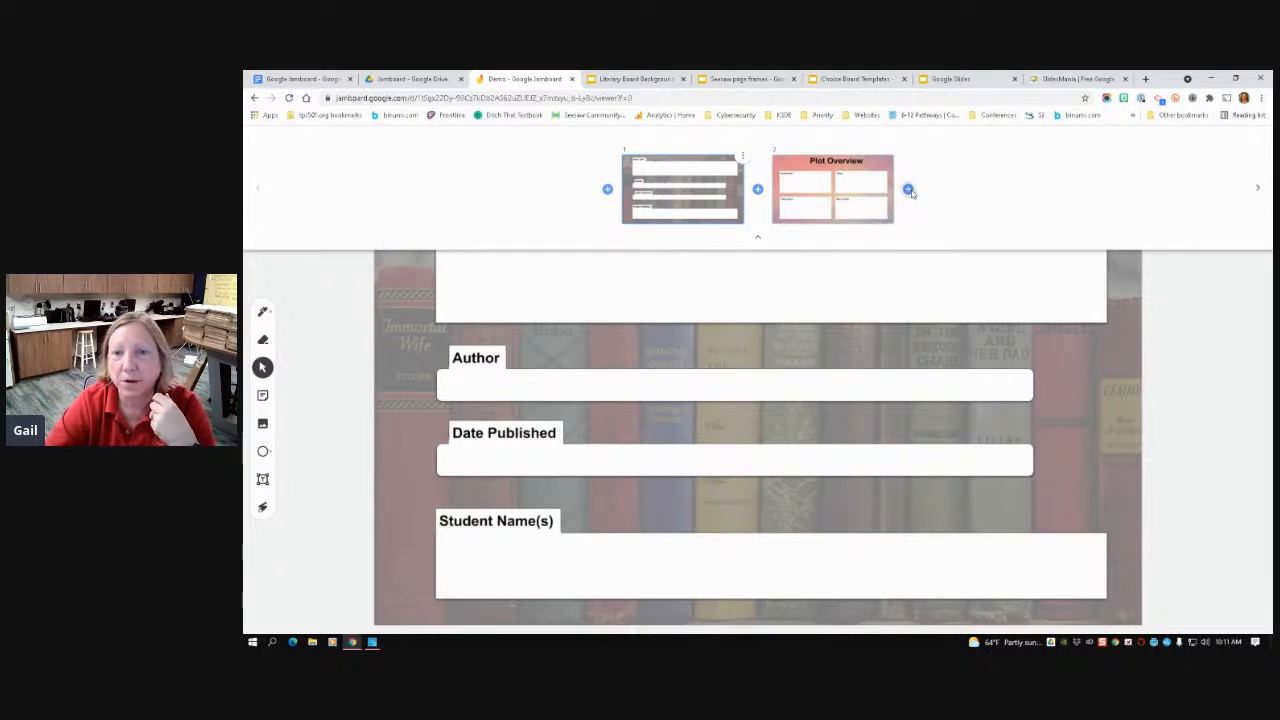
left_click(908, 190)
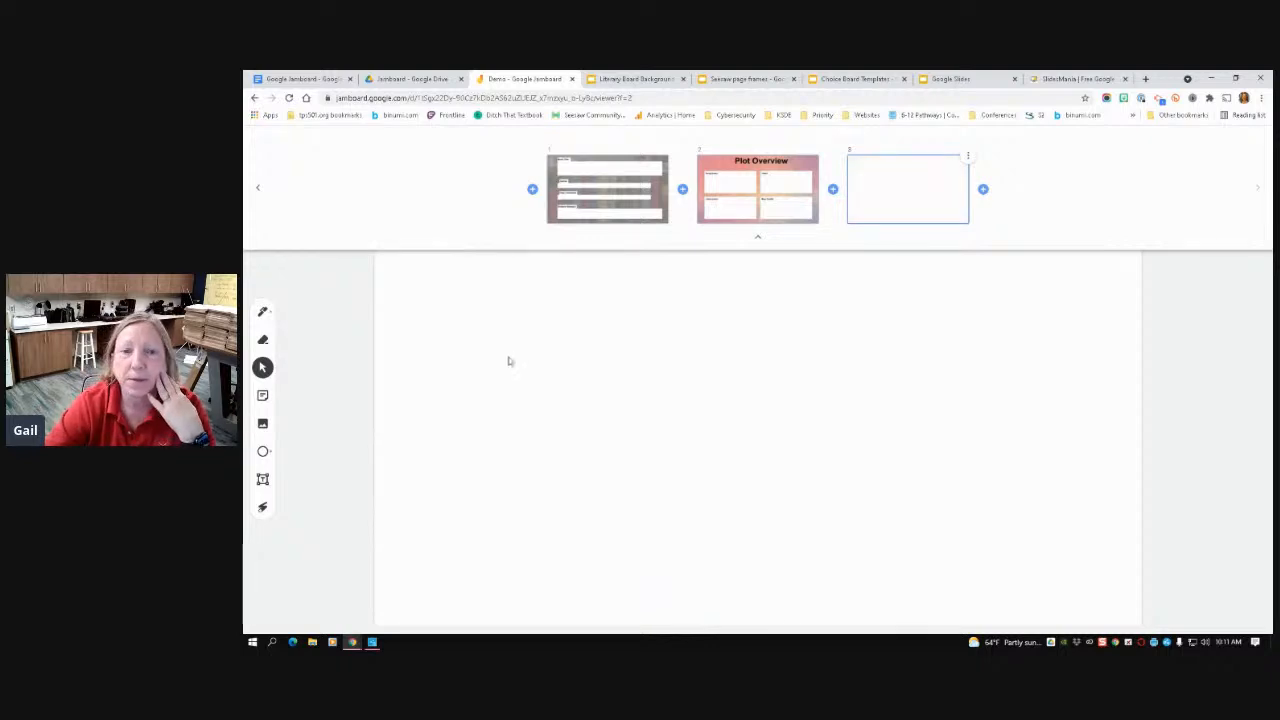
left_click(581, 371)
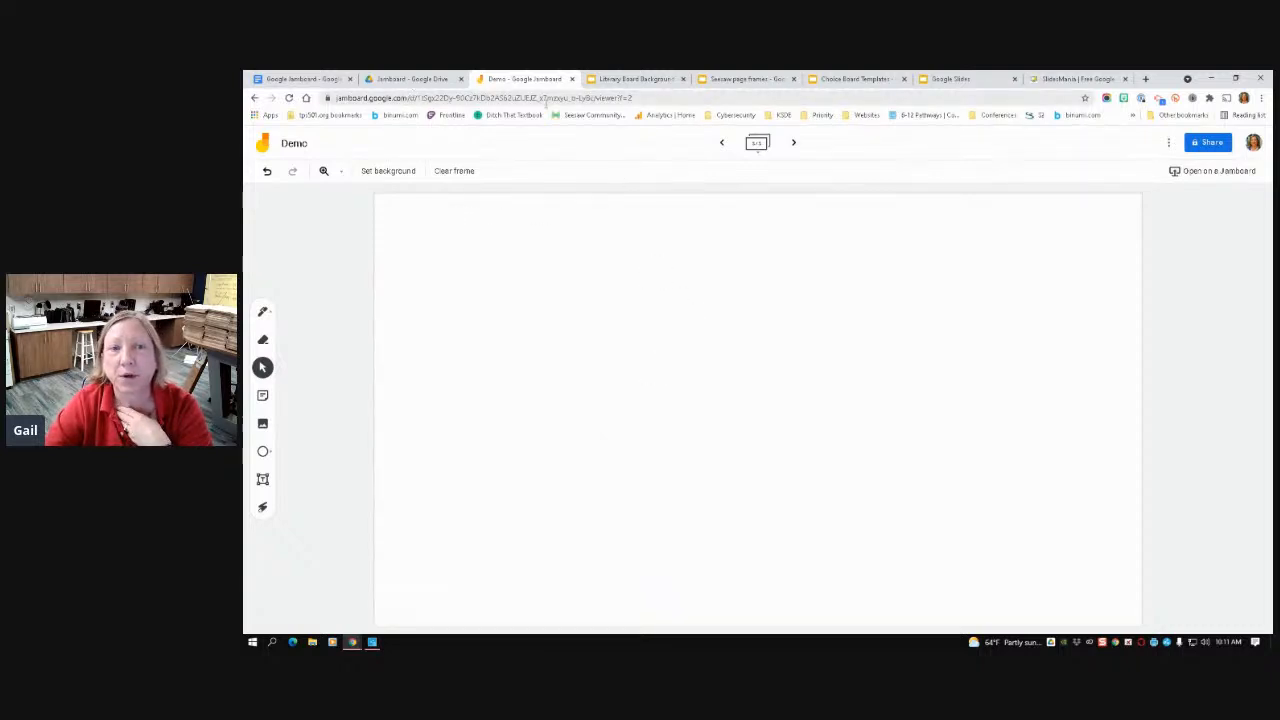
Switch to the Literary Board Backgrounds presentation and download its Main Characters slide to the Desktop as a PNG image named "Slides 2"
left_click(630, 80)
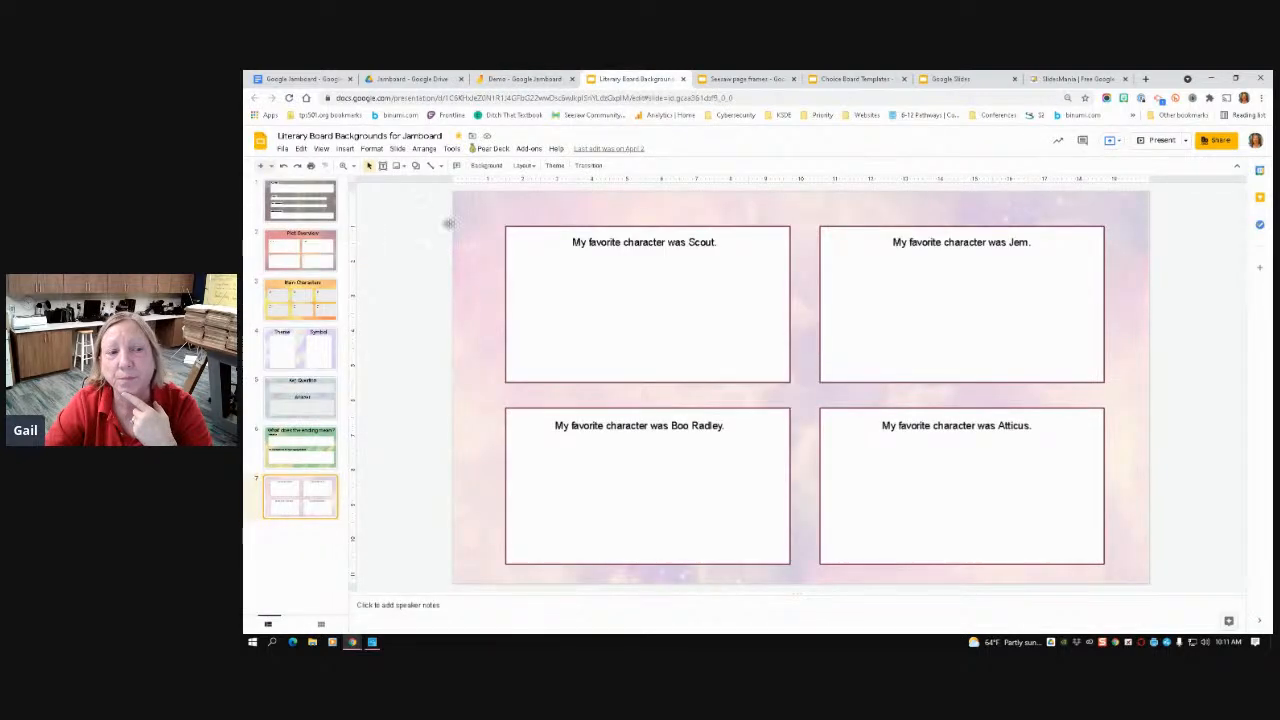
left_click(302, 297)
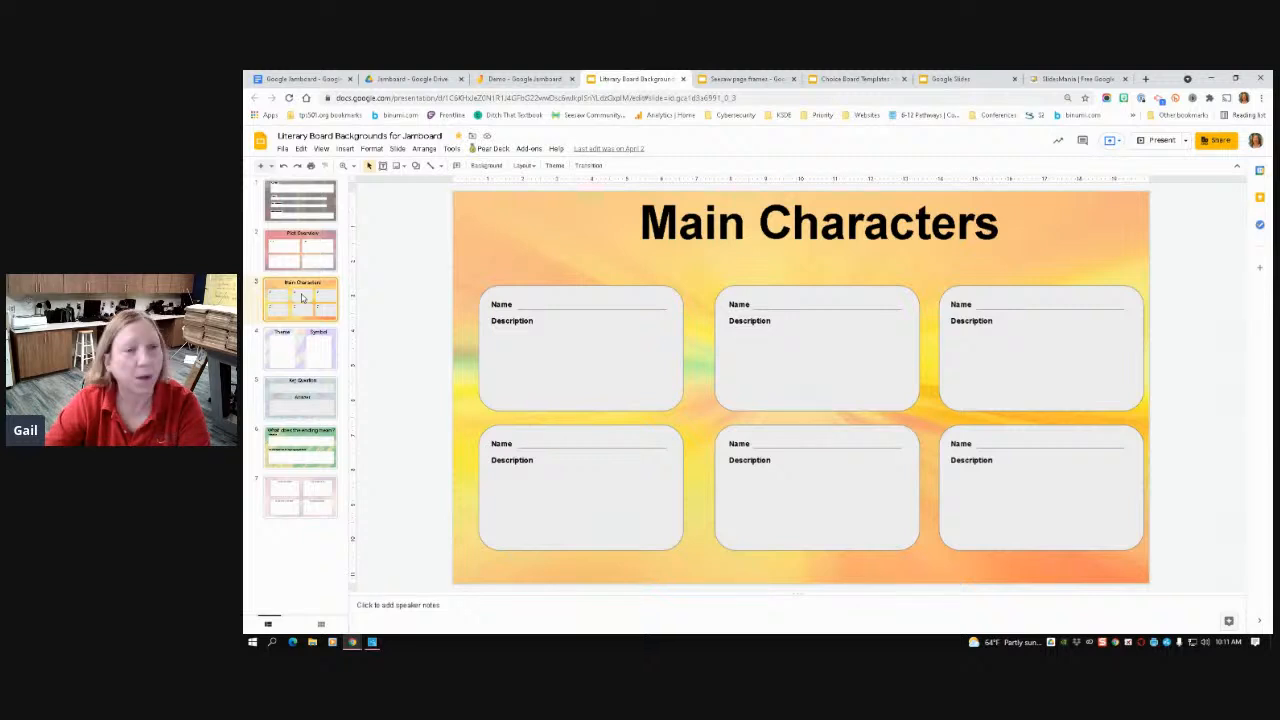
left_click(284, 149)
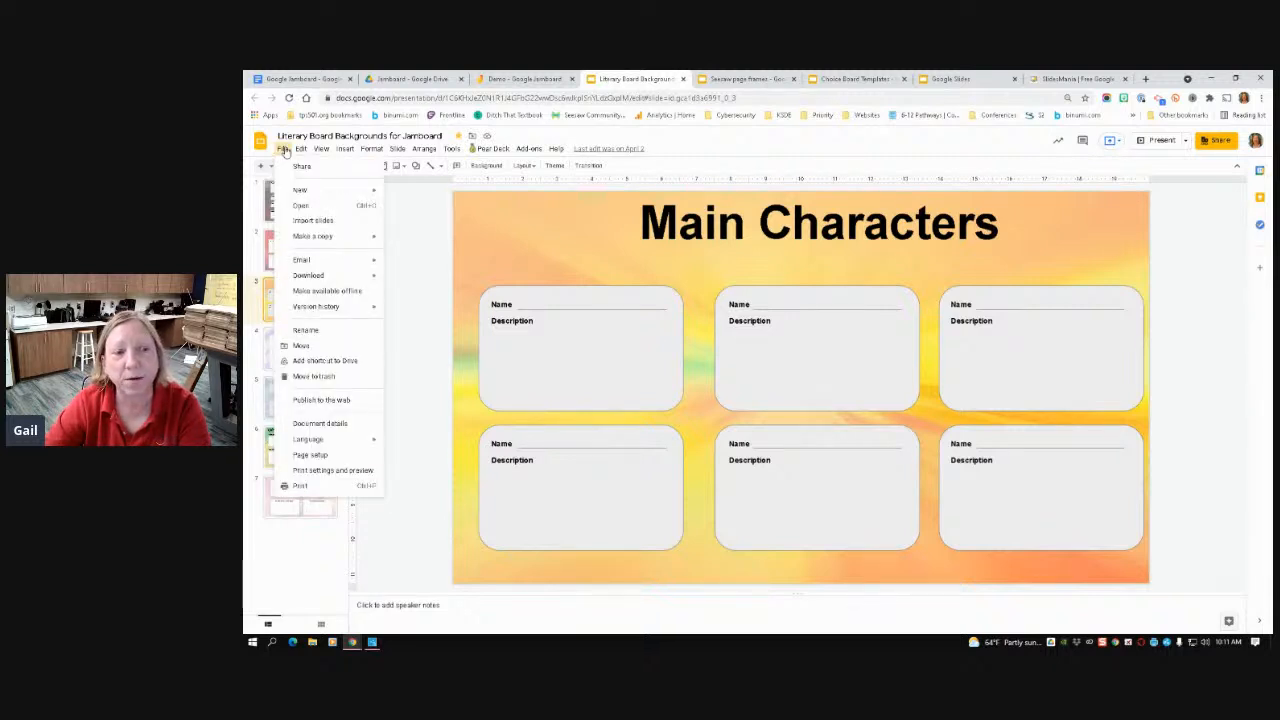
mouse_move(330, 278)
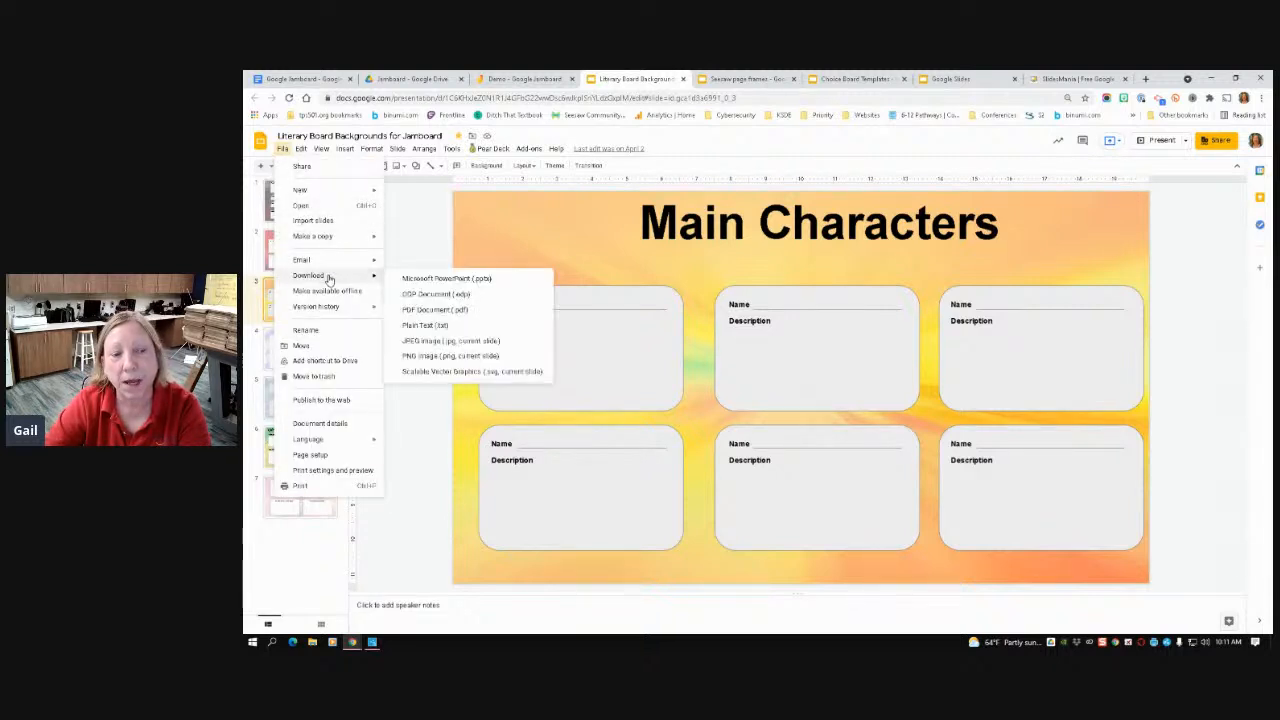
left_click(488, 357)
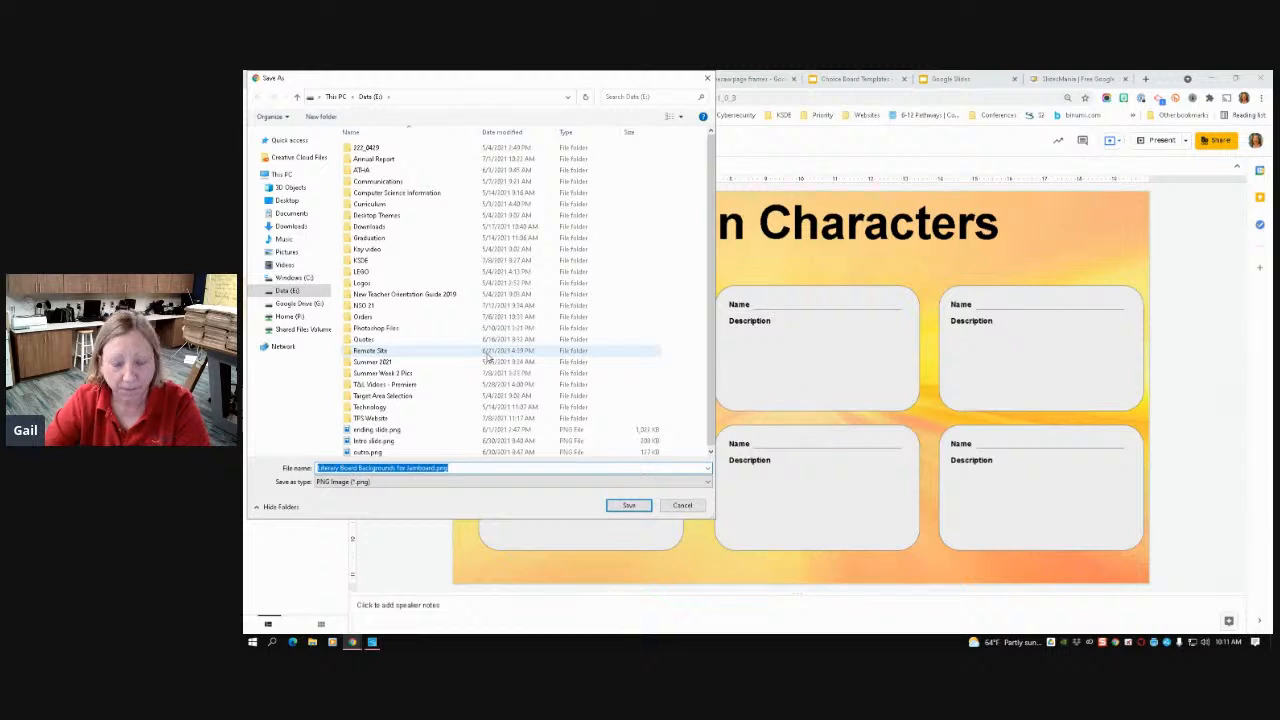
type("Slides 2")
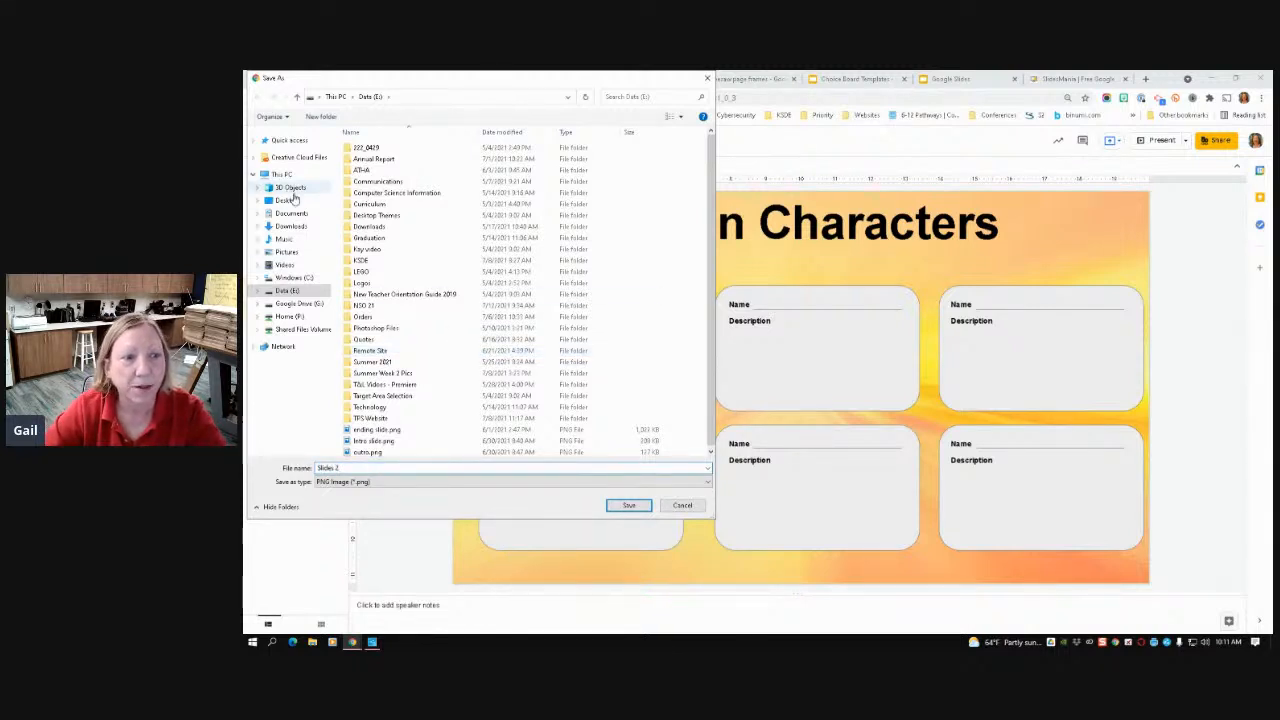
left_click(290, 201)
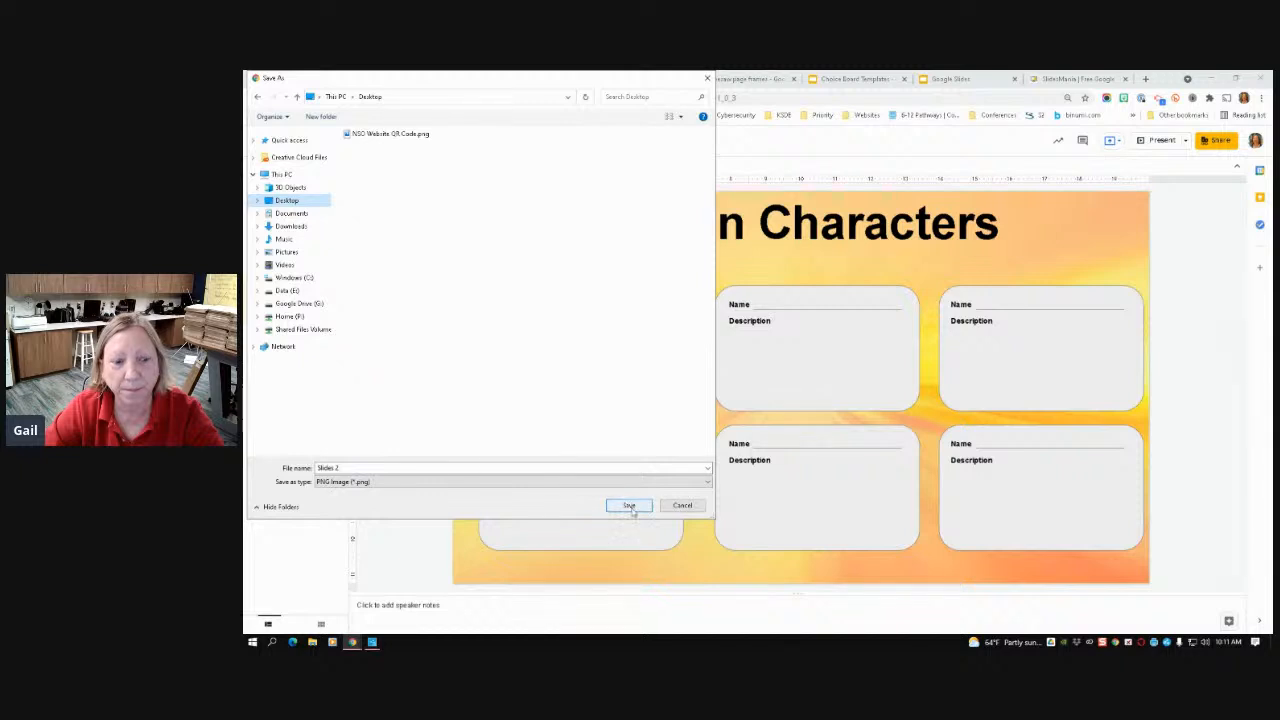
left_click(630, 506)
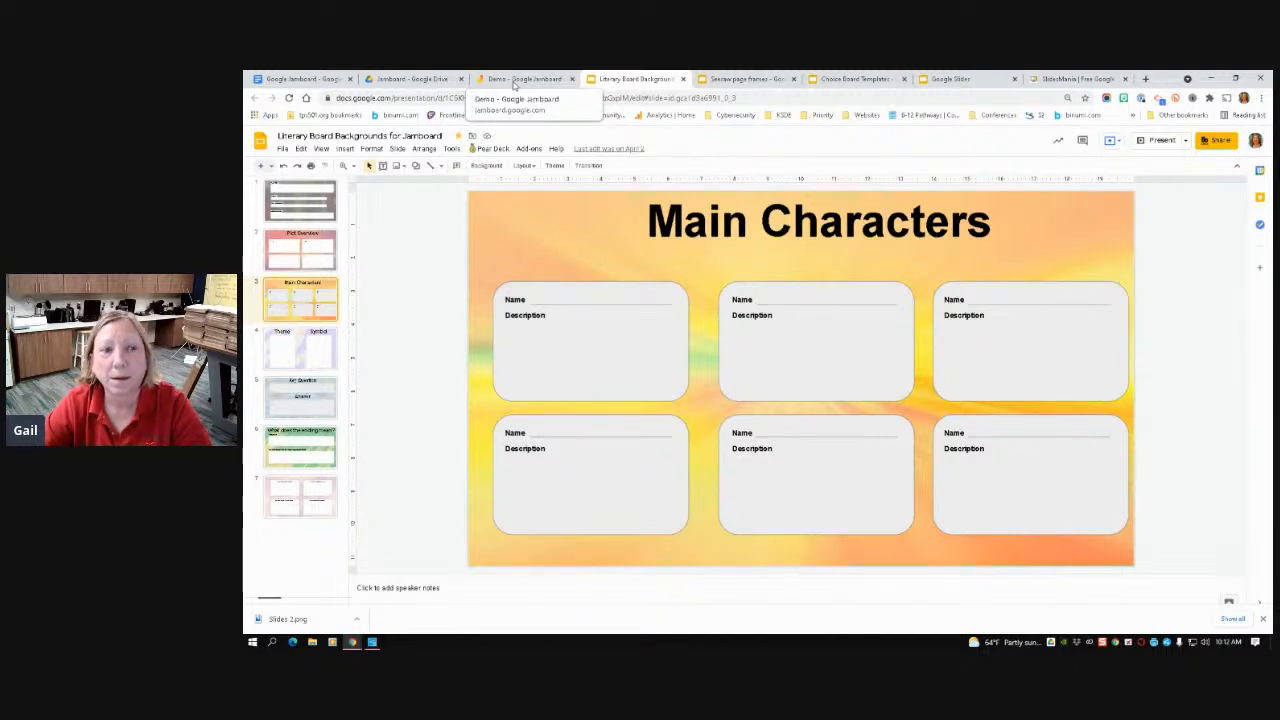
Back in the Demo jam, set the blank third frame's background to the image Slides 2.png uploaded from the Desktop
left_click(514, 80)
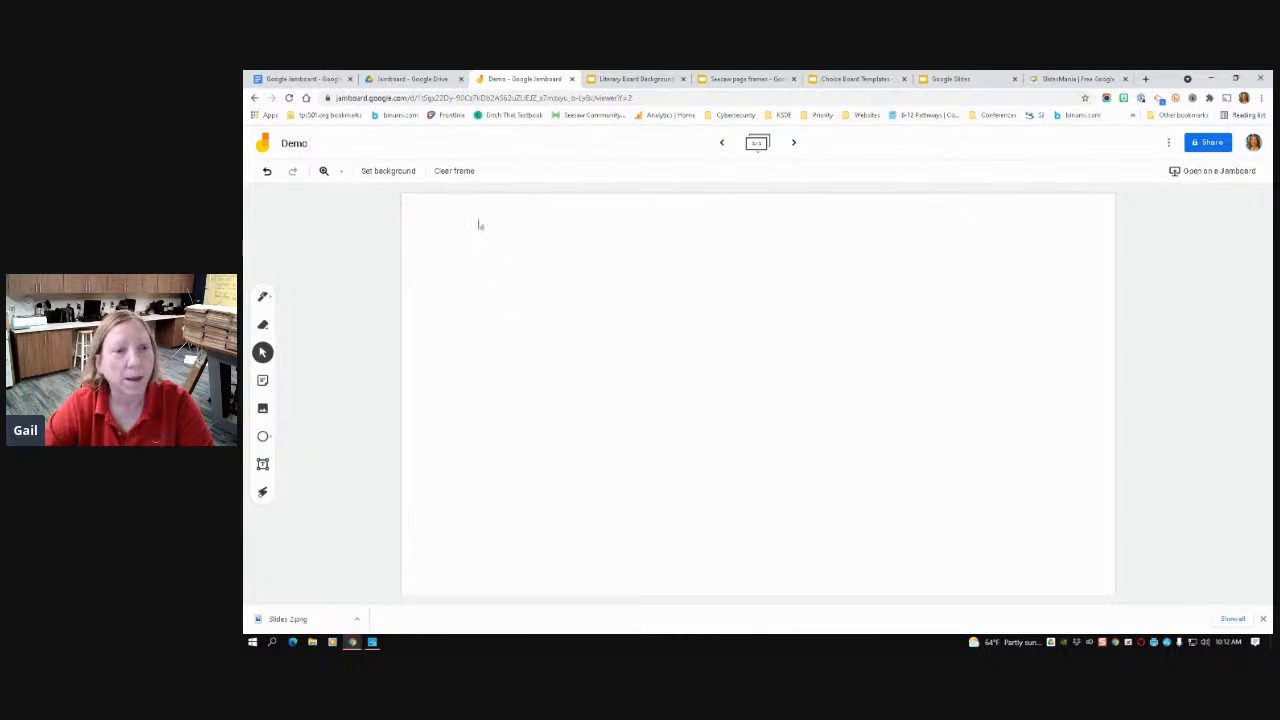
left_click(397, 172)
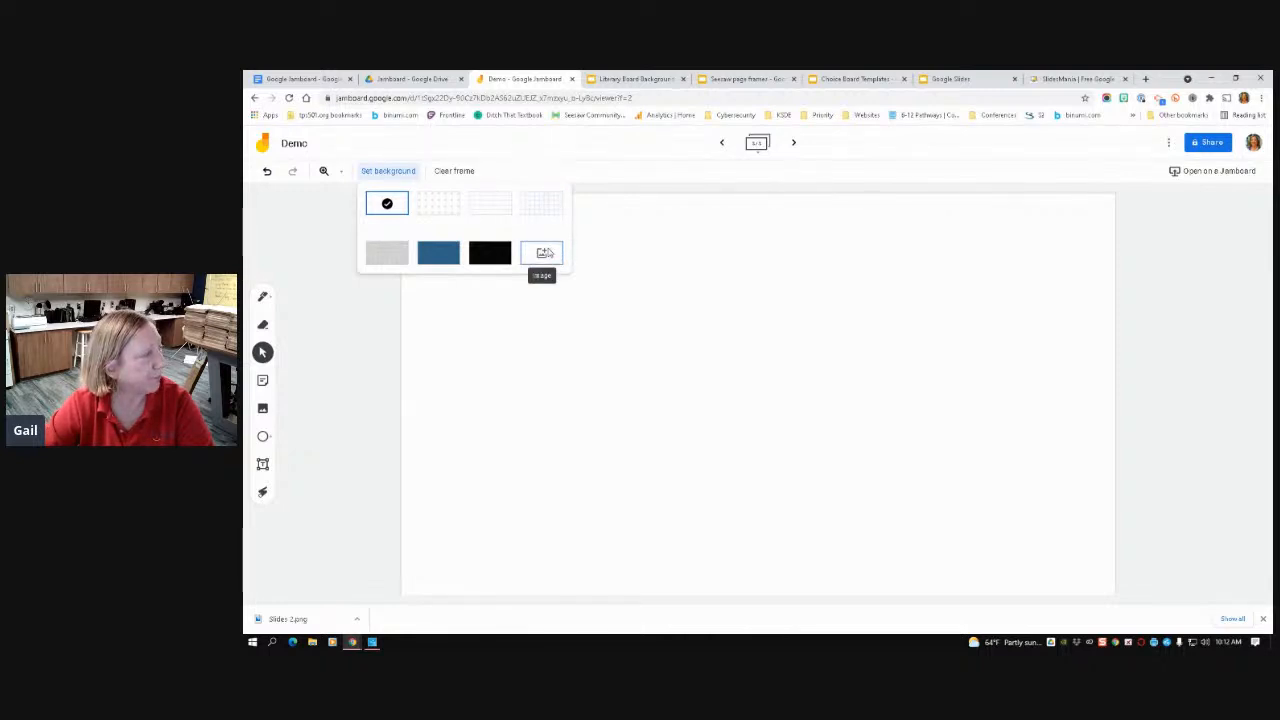
left_click(543, 253)
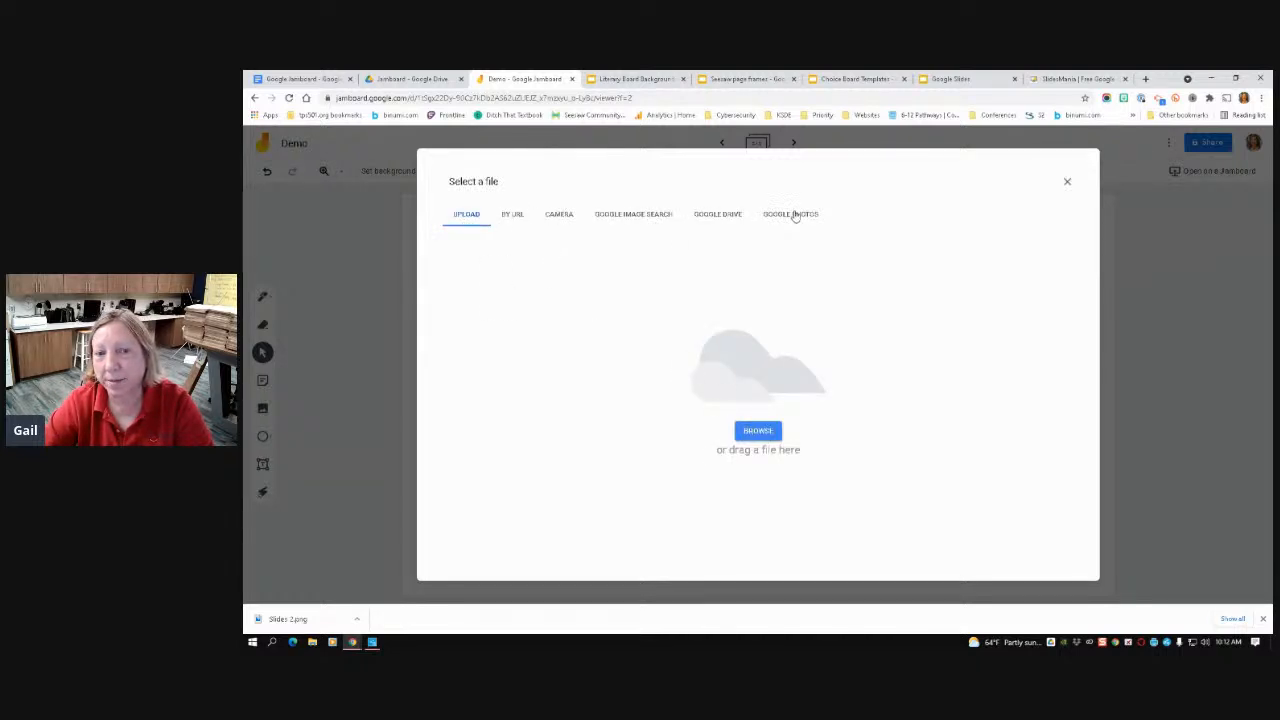
left_click(758, 429)
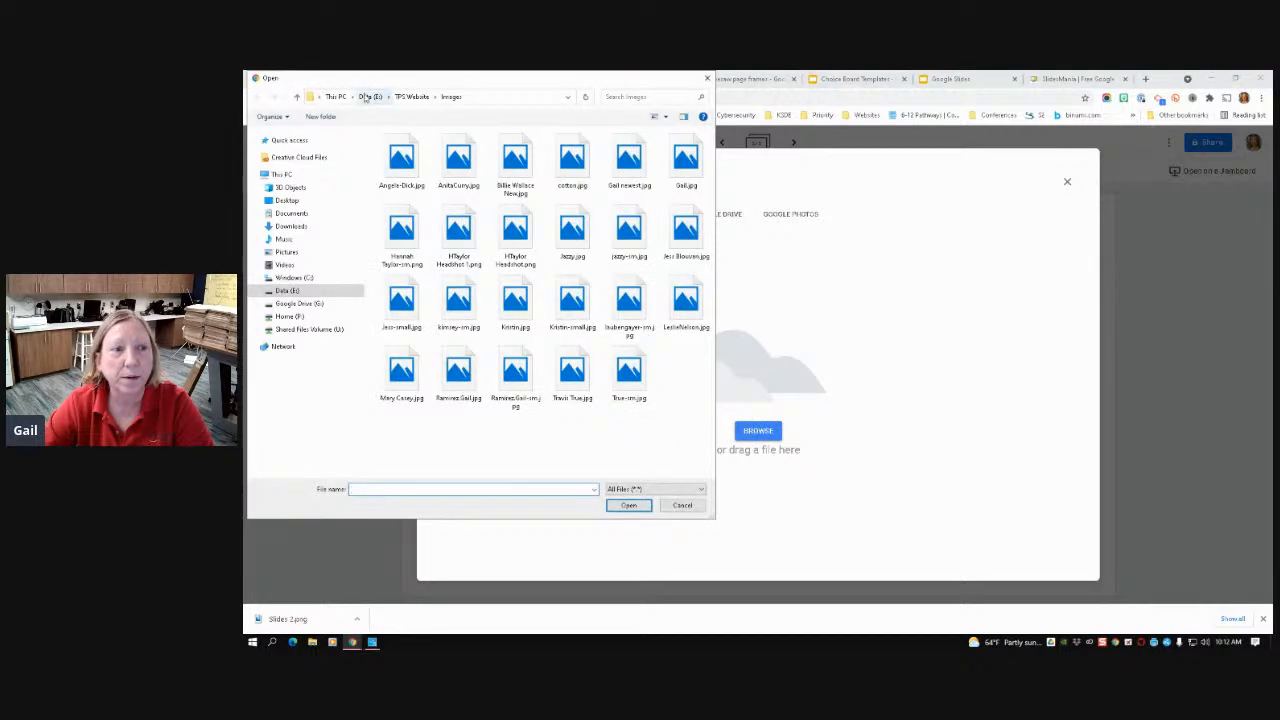
left_click(288, 201)
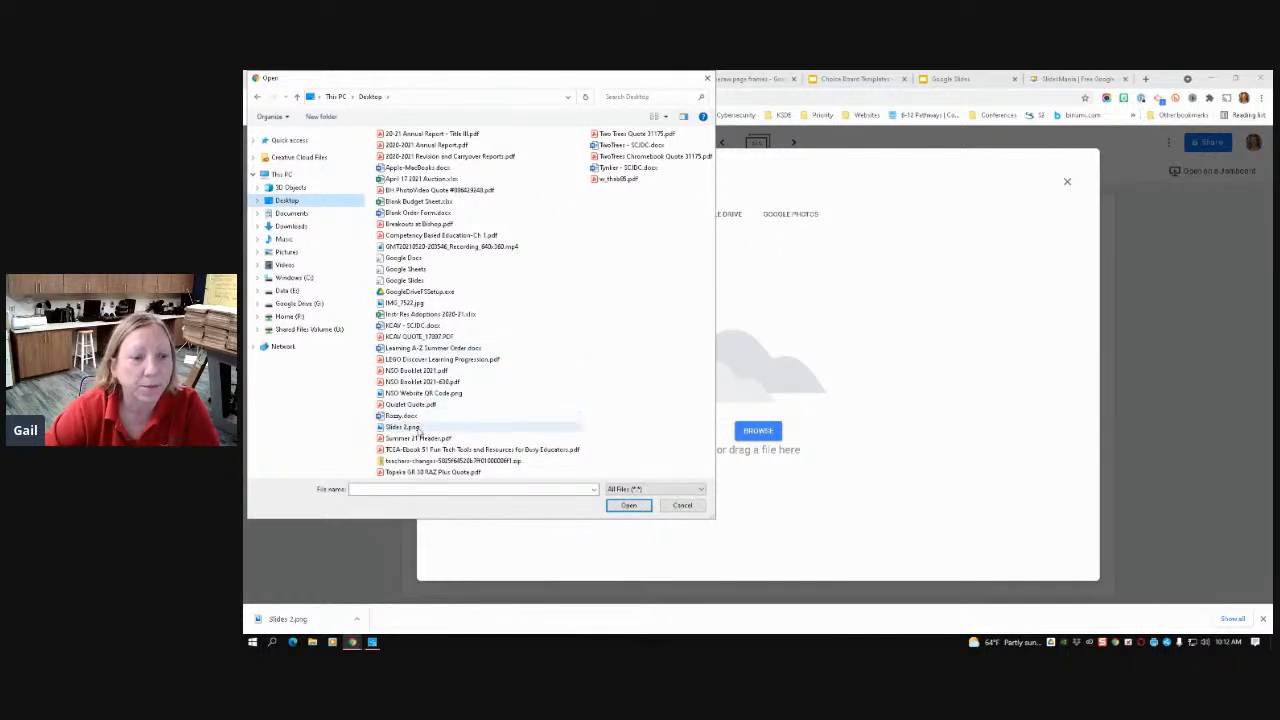
left_click(420, 429)
left_click(634, 509)
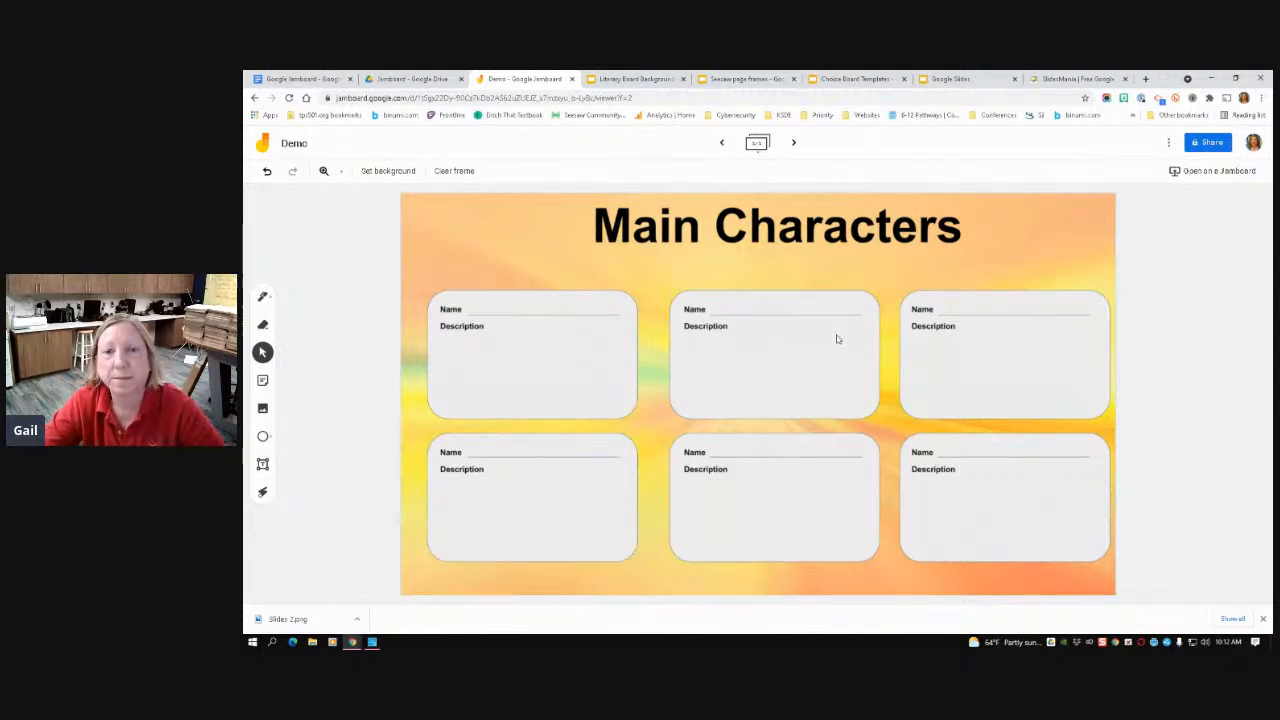
Return to the jam's first frame and look through the slides of the Seesaw page frames presentation
left_click(722, 144)
left_click(722, 145)
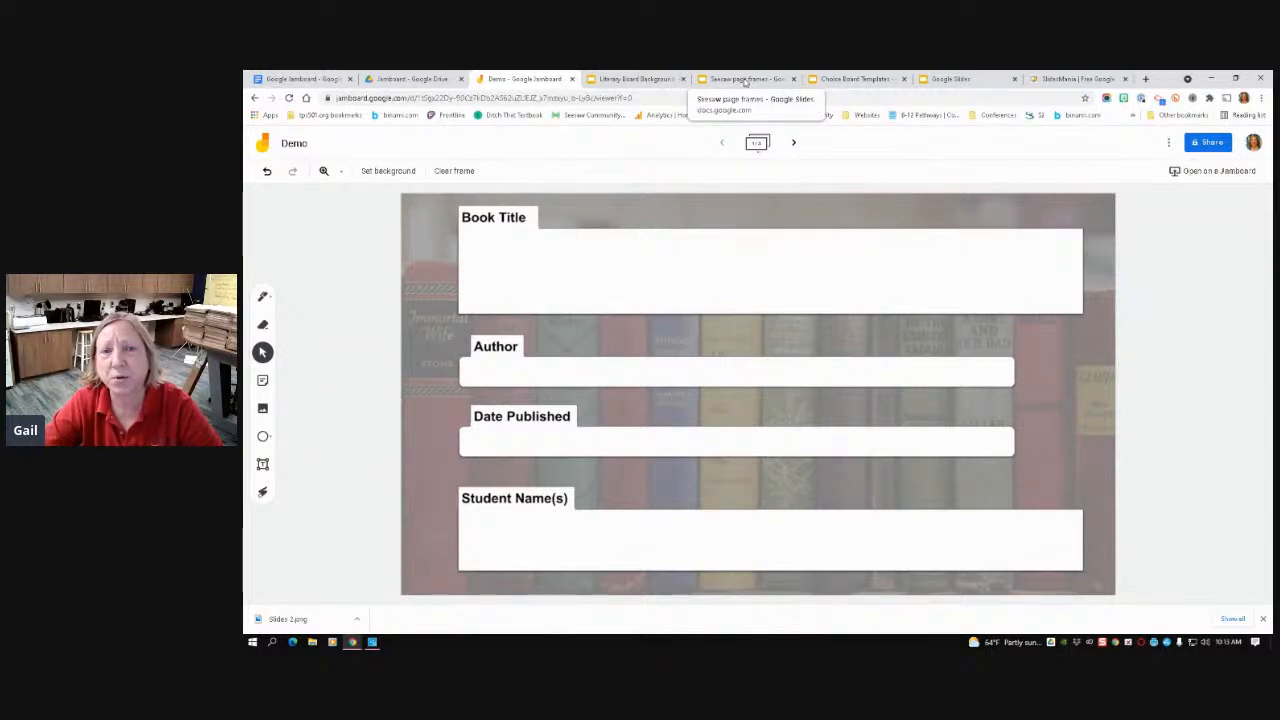
left_click(745, 80)
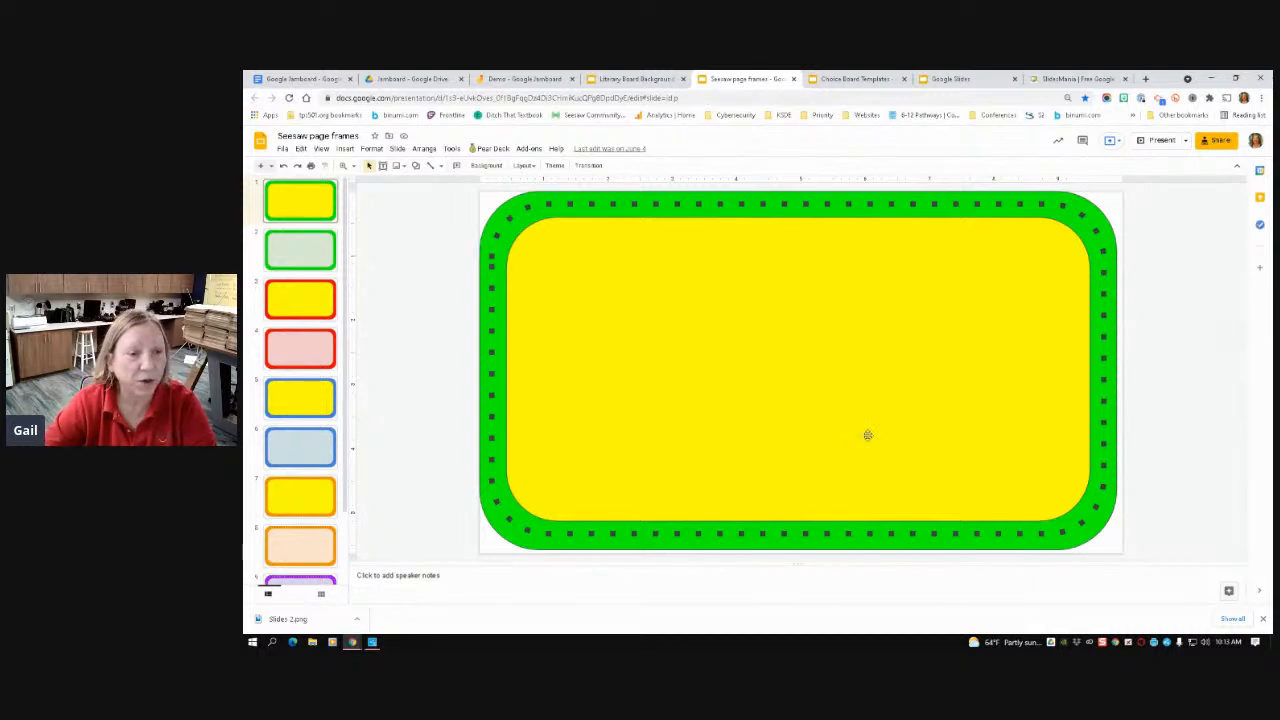
scroll(278, 340, "down", 3)
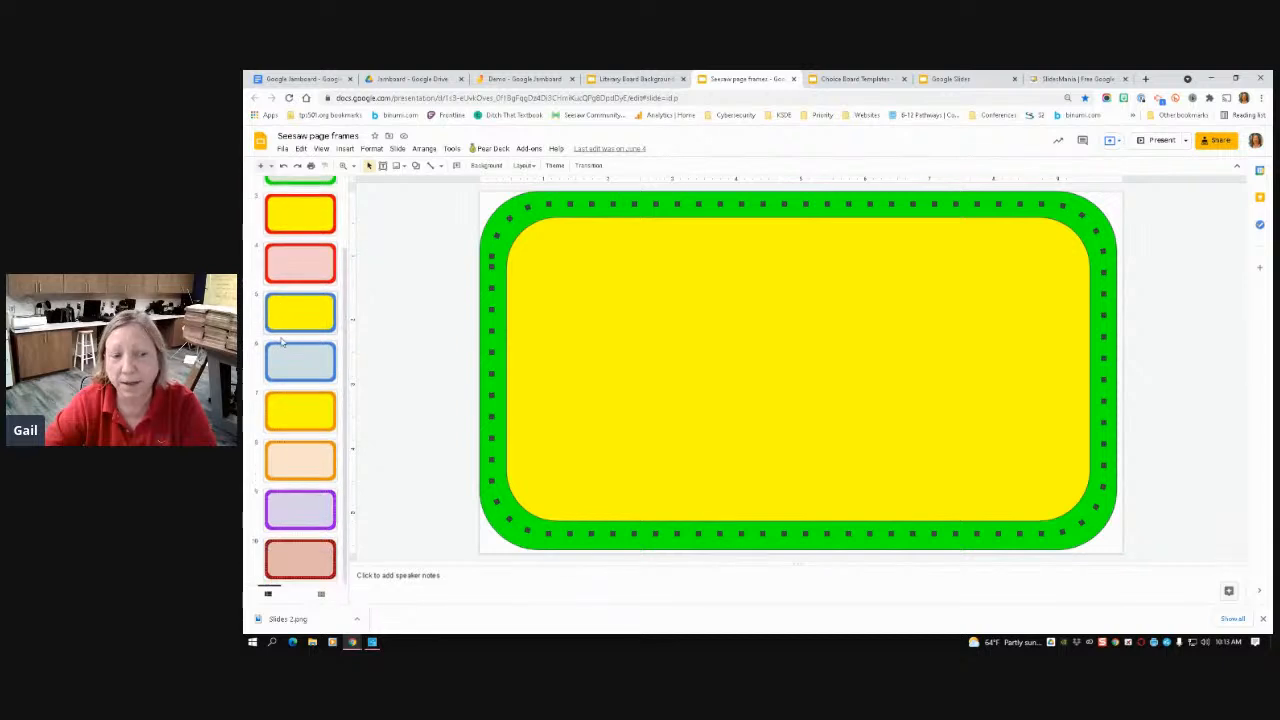
scroll(280, 355, "up", 3)
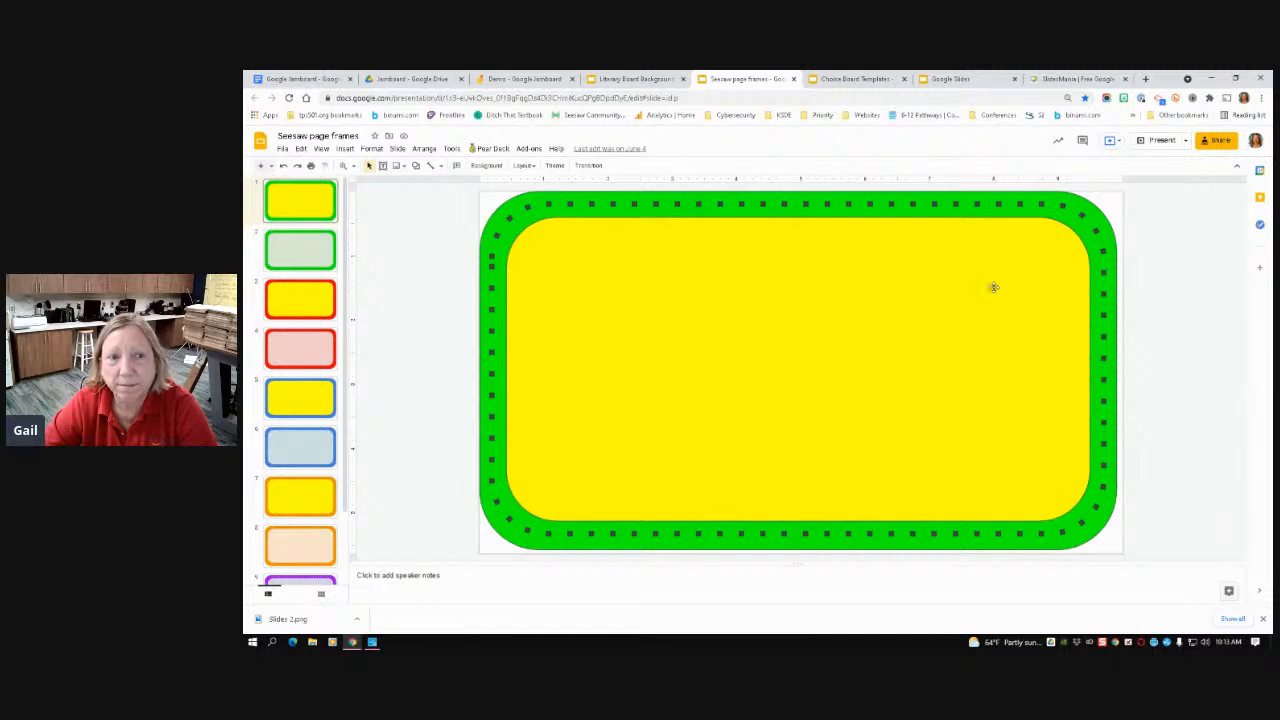
Switch to the Choice Board Templates presentation and view its first three slide layouts
left_click(861, 81)
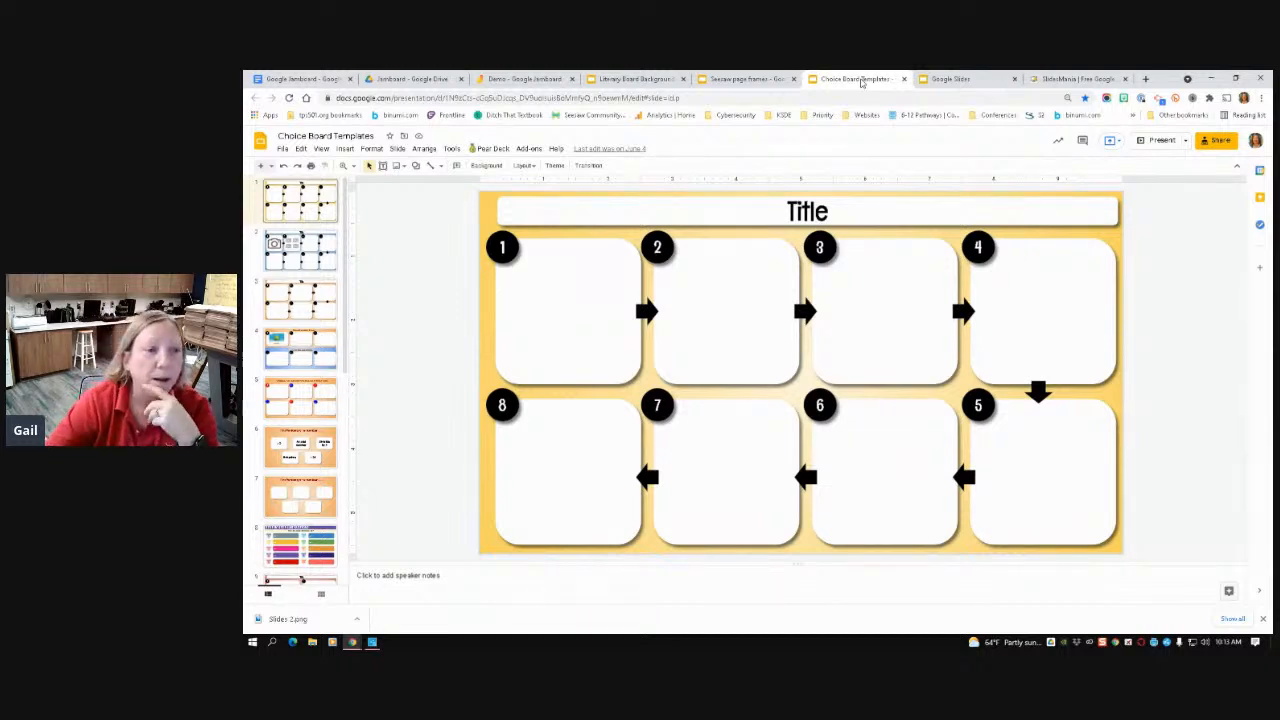
left_click(313, 266)
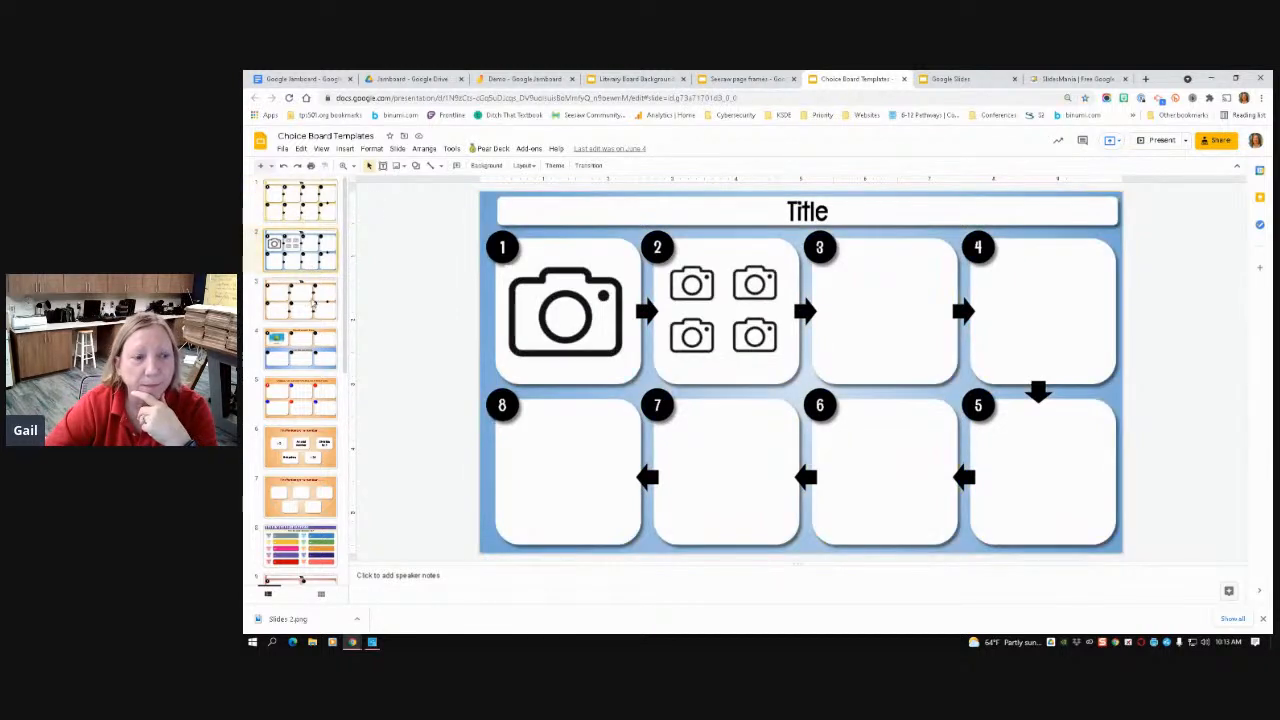
left_click(313, 303)
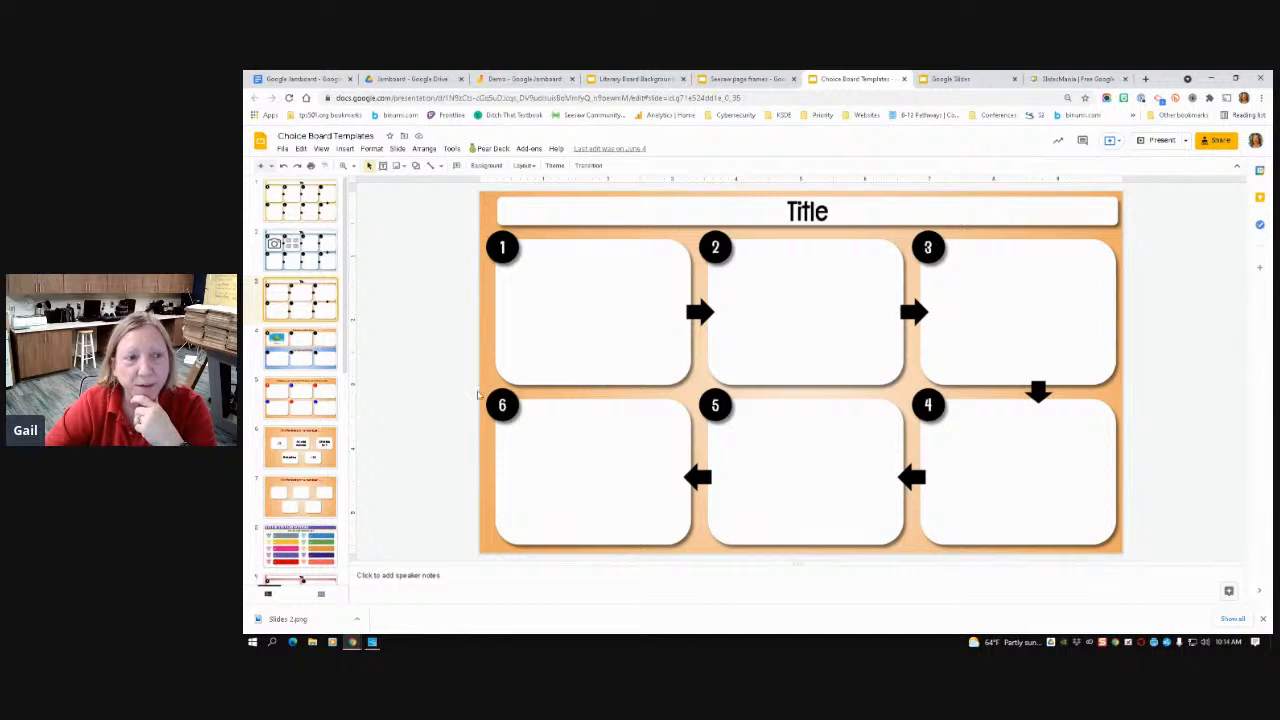
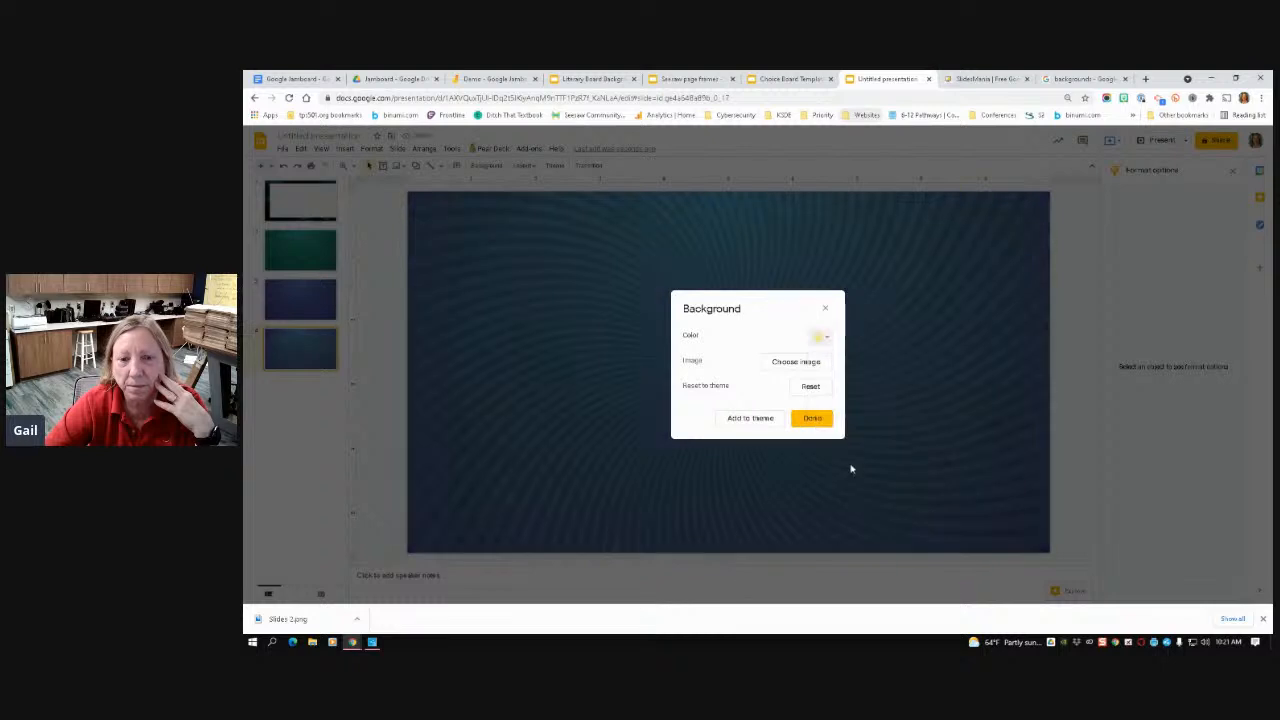
Accept the slide background colour on slide 4 of the untitled presentation and increase the transparency of the swirl image covering it
left_click(822, 424)
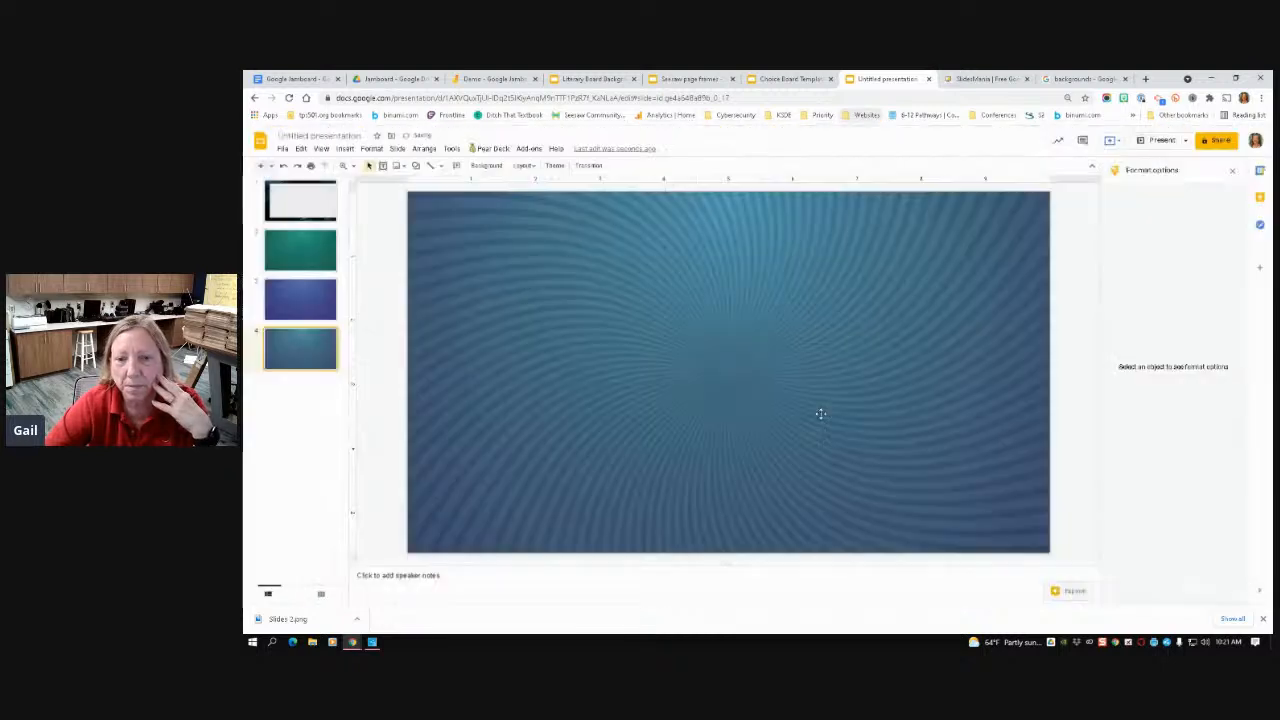
left_click(980, 389)
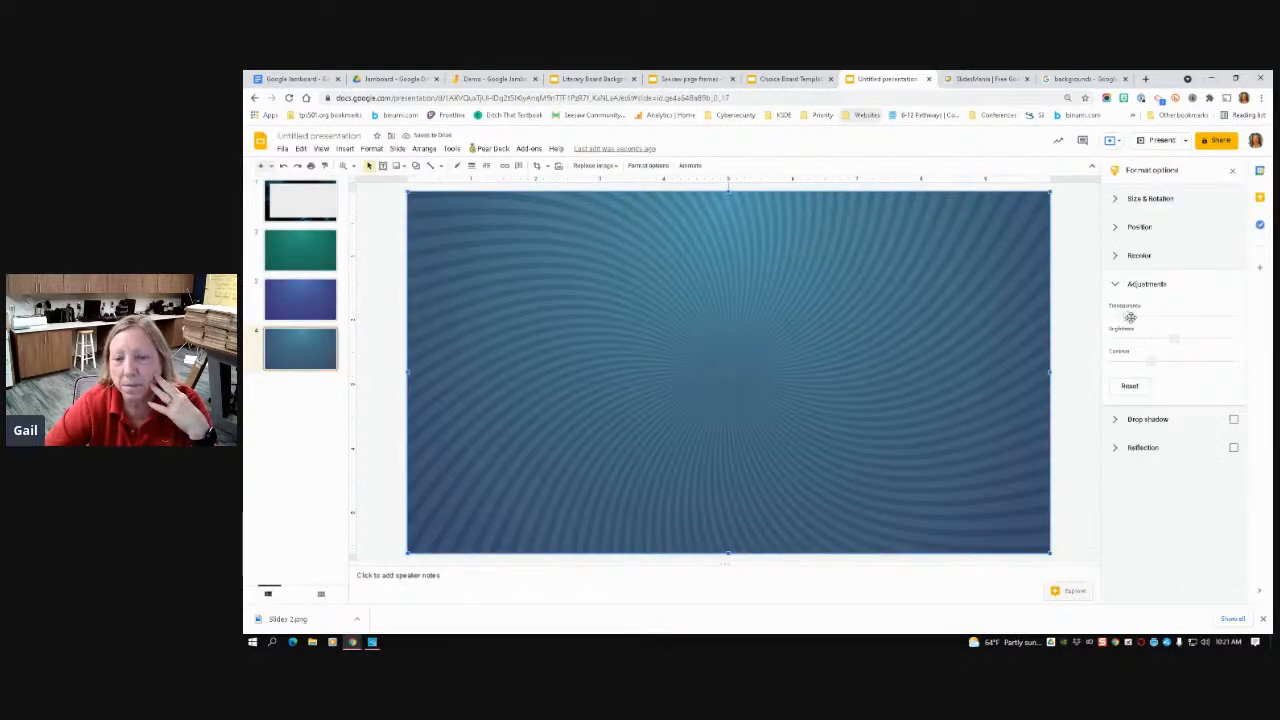
left_click_drag(1130, 313, 1168, 316)
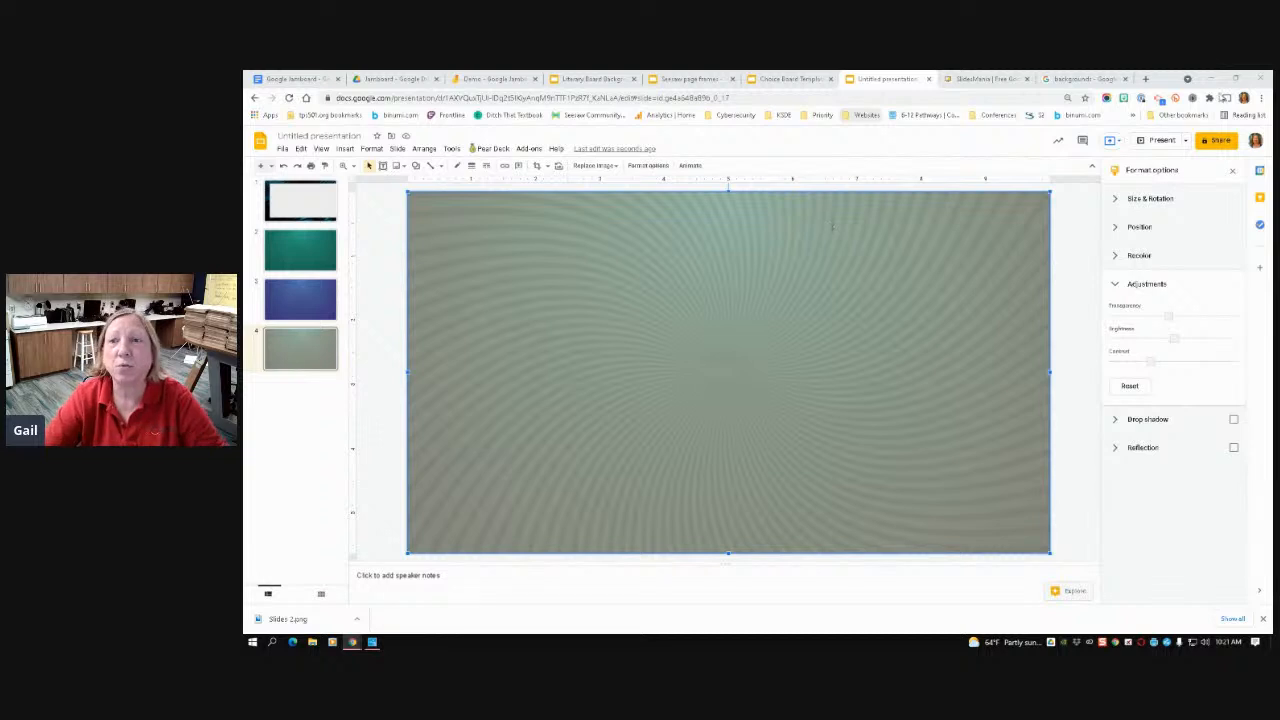
Browse the Google image results for "backgrounds", preview the grey portrait background, and return to the untitled presentation
left_click(1105, 80)
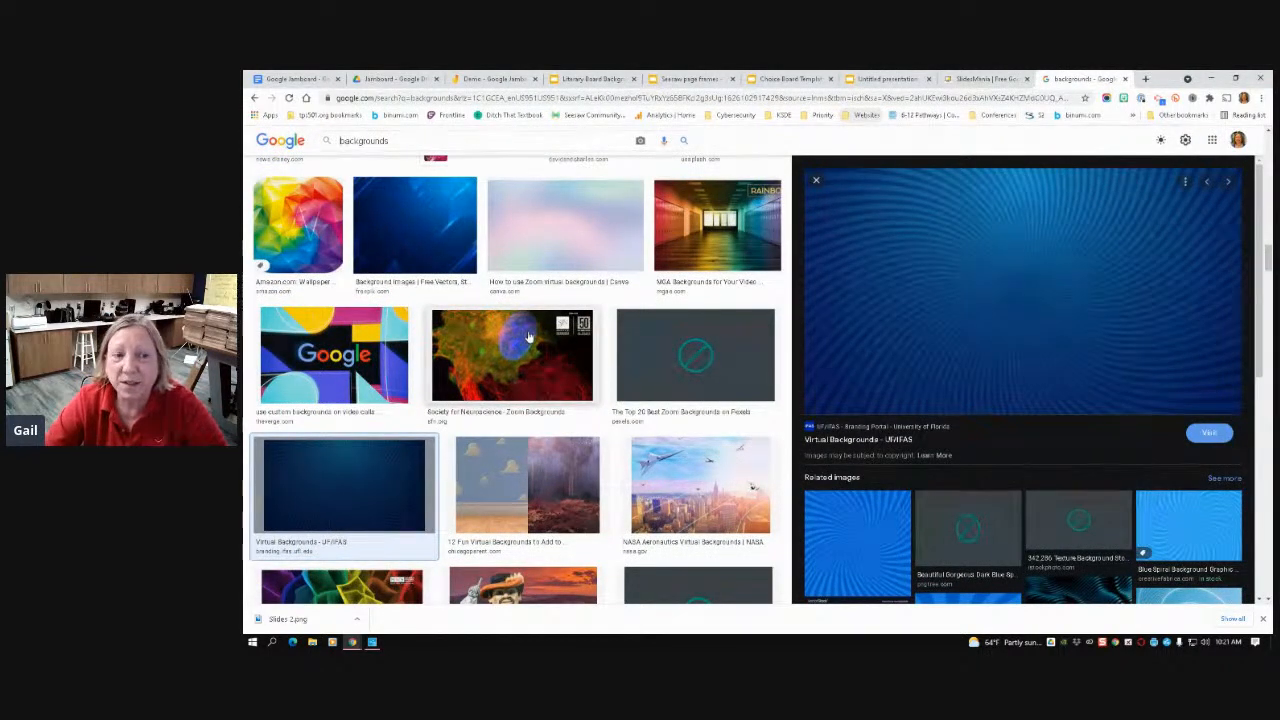
scroll(545, 350, "down", 3)
scroll(553, 367, "down", 10)
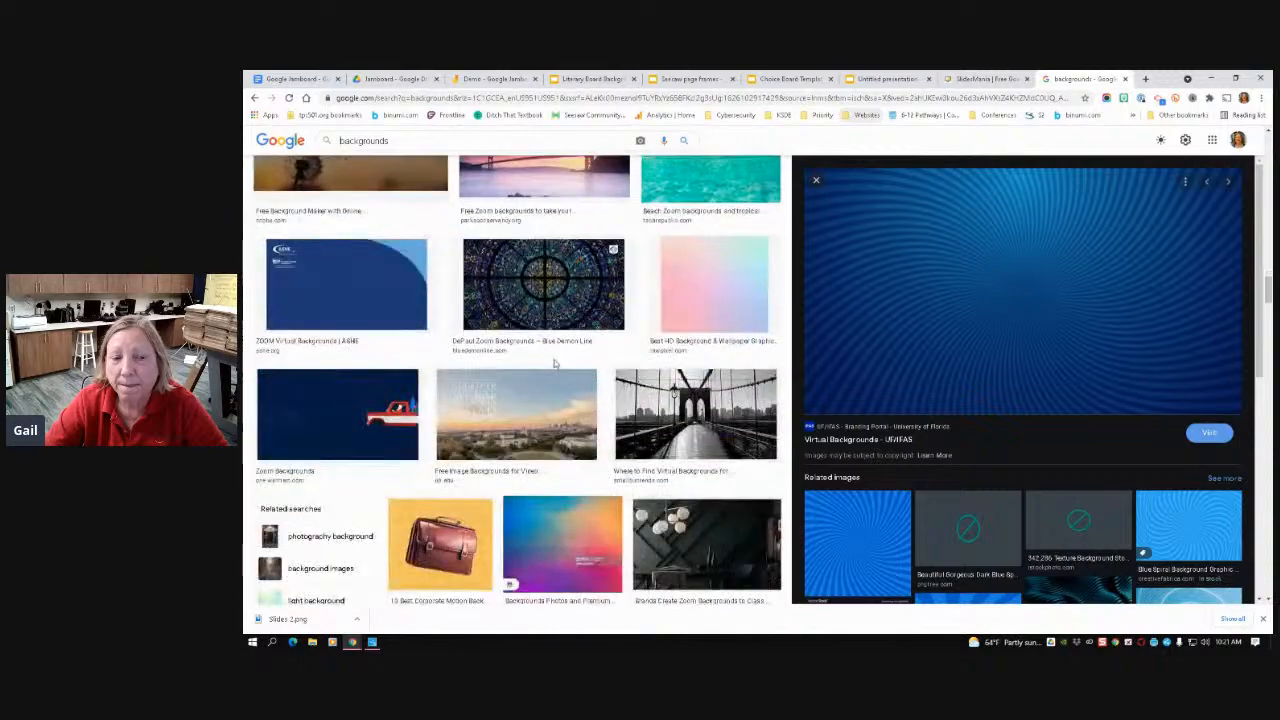
scroll(553, 367, "down", 3)
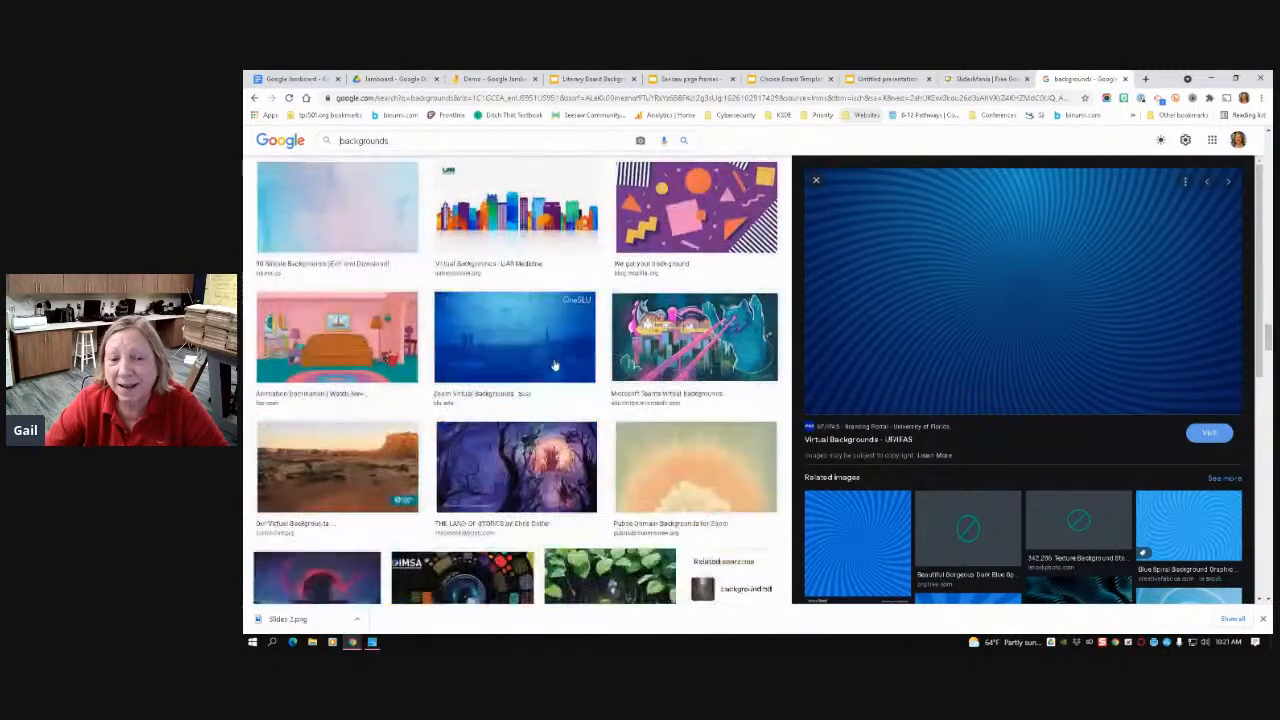
scroll(553, 367, "down", 5)
scroll(553, 367, "down", 4)
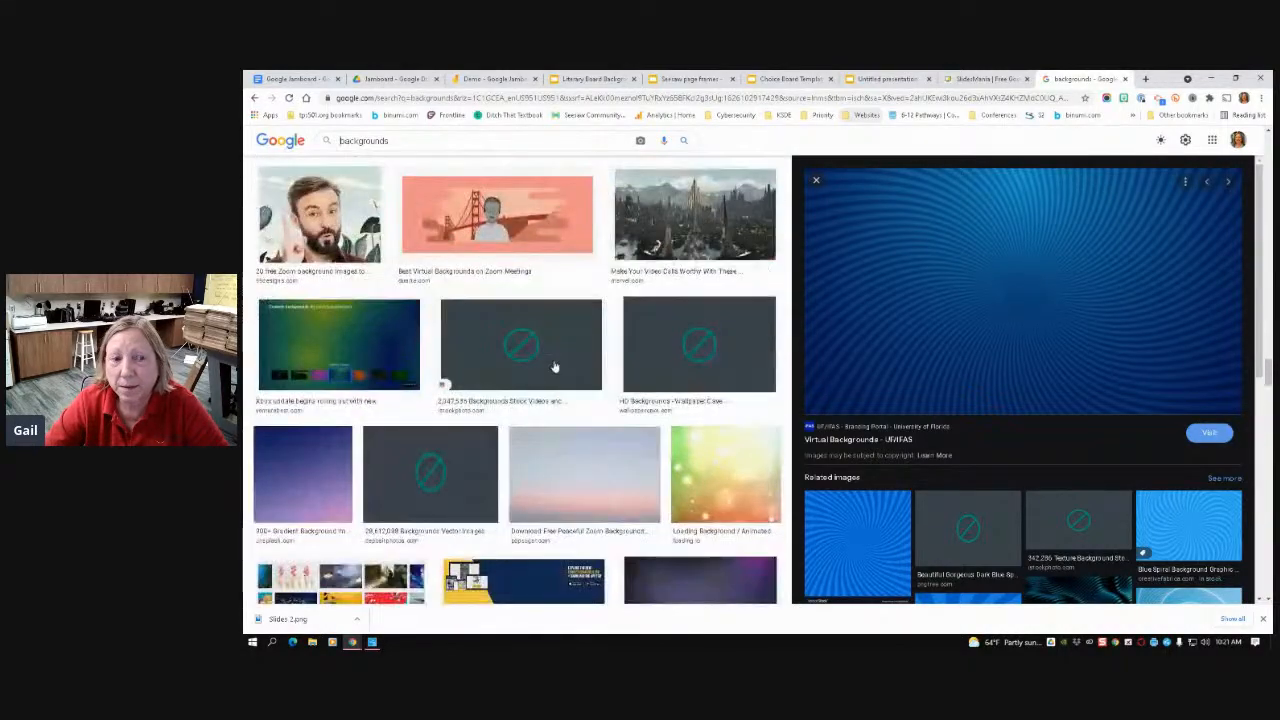
scroll(492, 349, "up", 3)
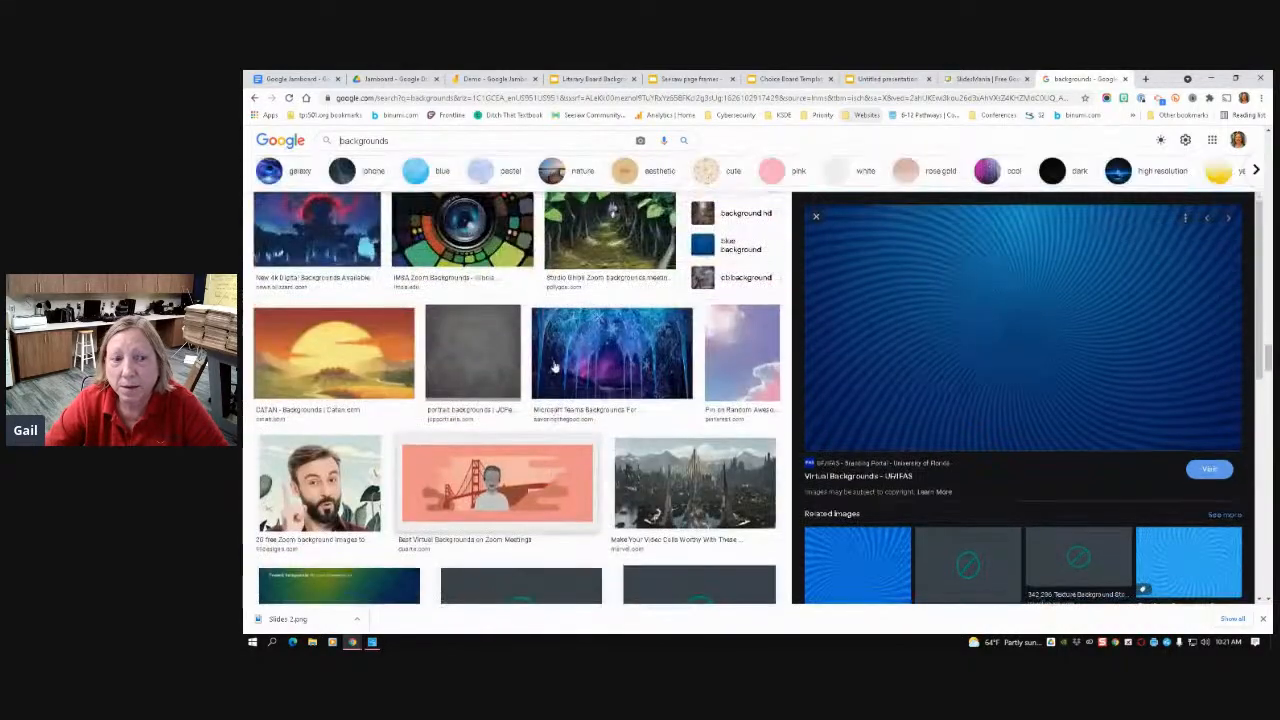
left_click(470, 354)
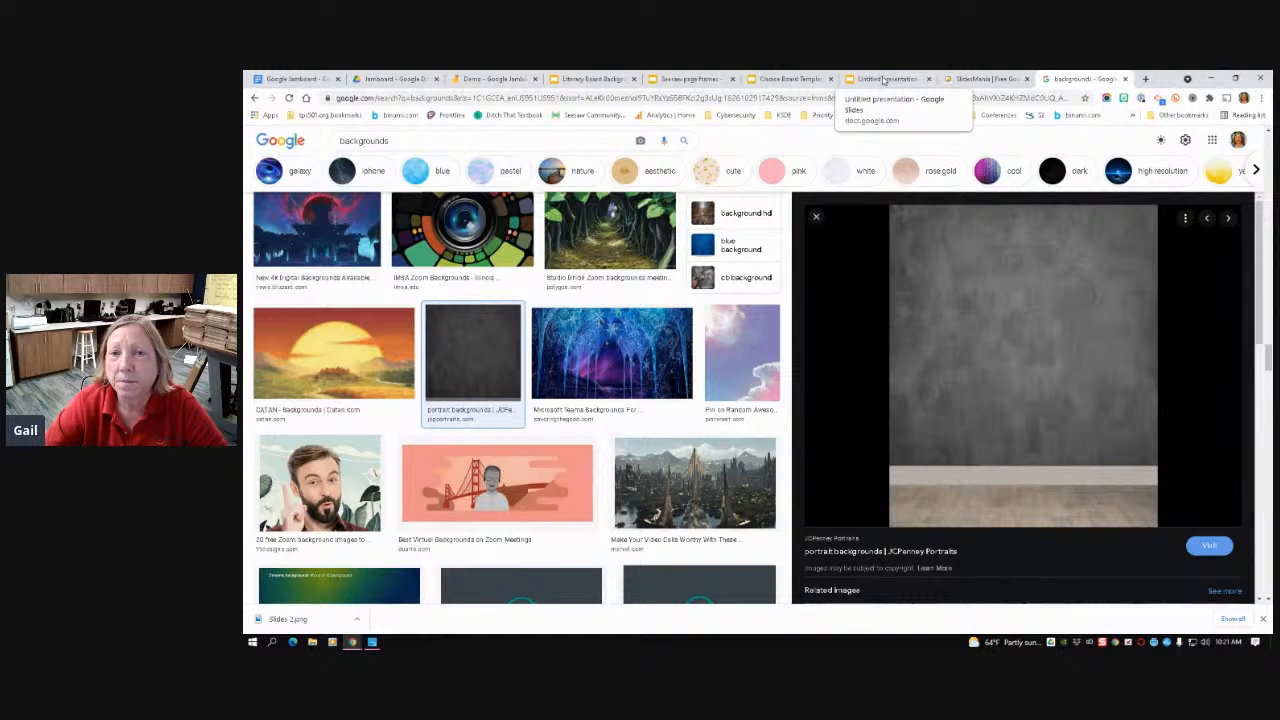
left_click(884, 80)
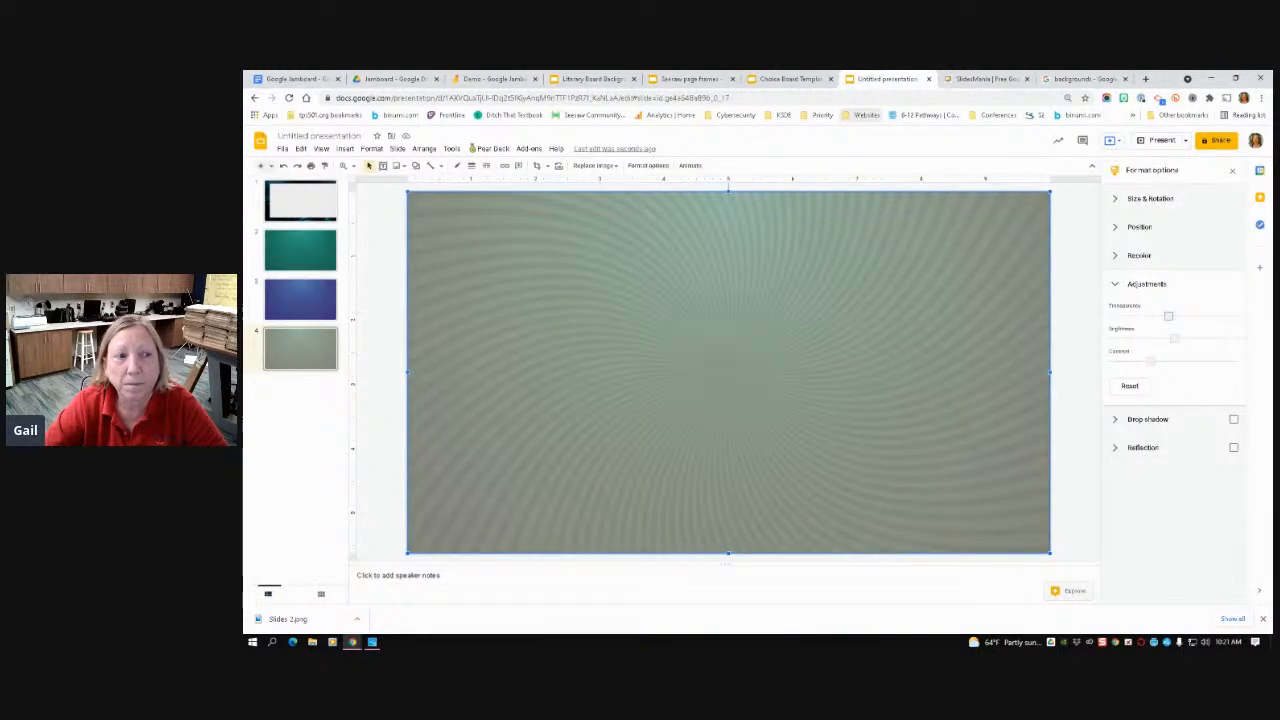
Add a Caption slide and a blank slide after slide 4, and move the Caption slide below the blank one
left_click(271, 167)
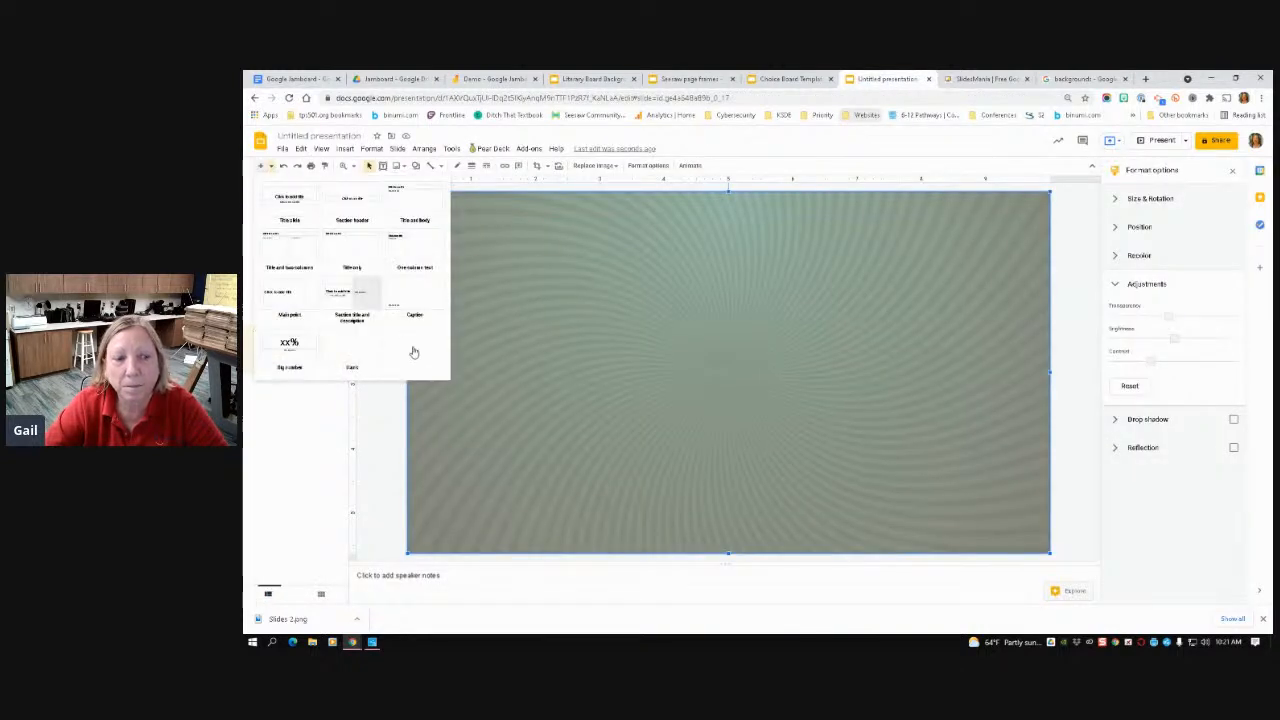
left_click(414, 310)
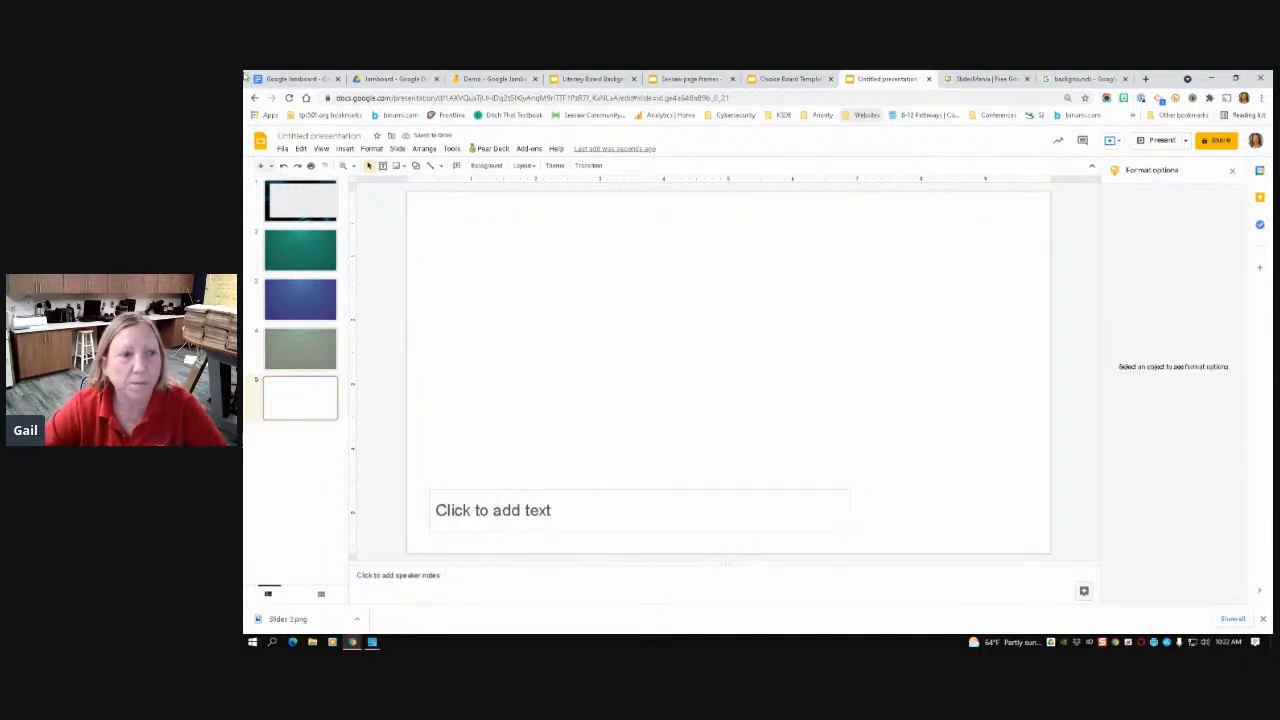
left_click(268, 166)
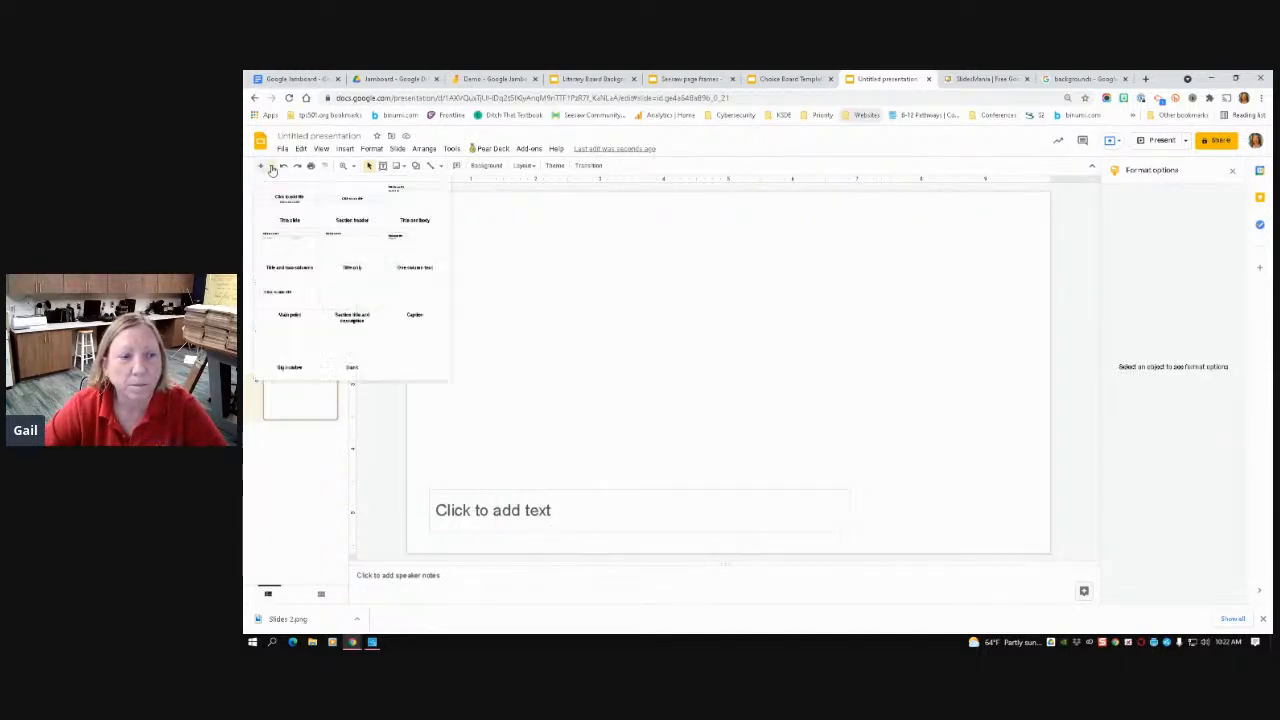
left_click(351, 340)
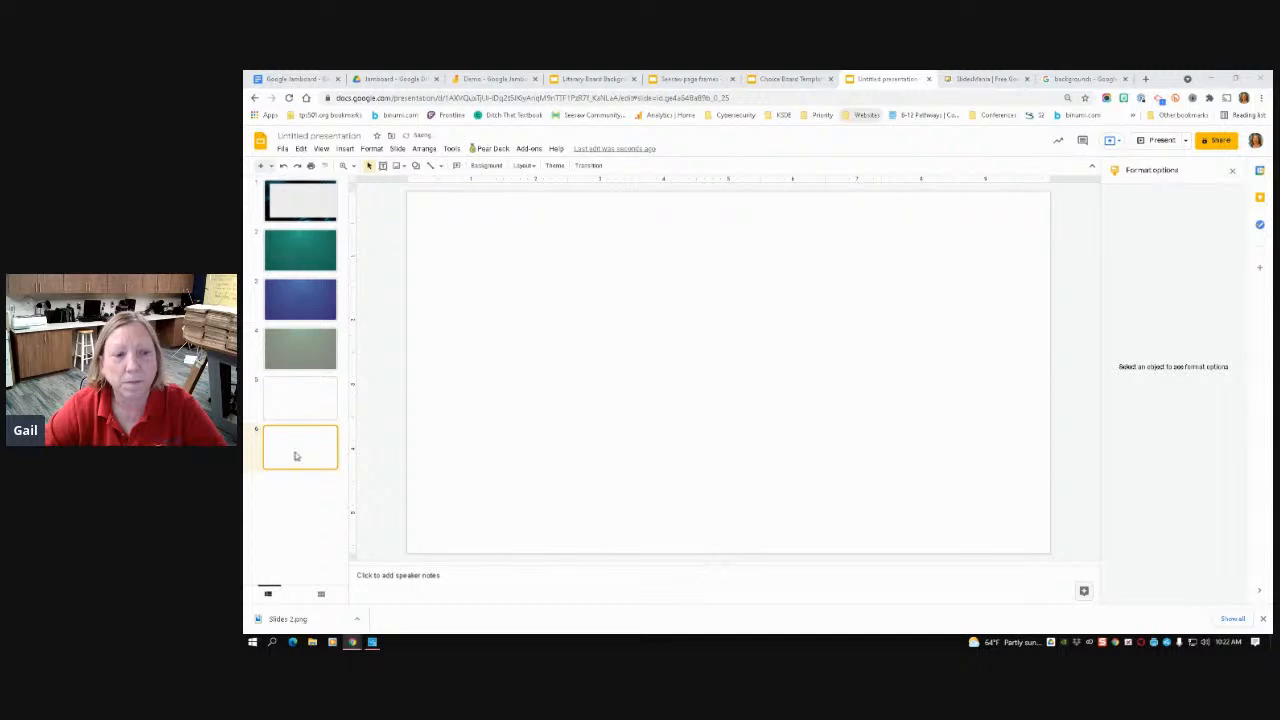
left_click(309, 406)
left_click_drag(309, 406, 318, 492)
left_click(309, 408)
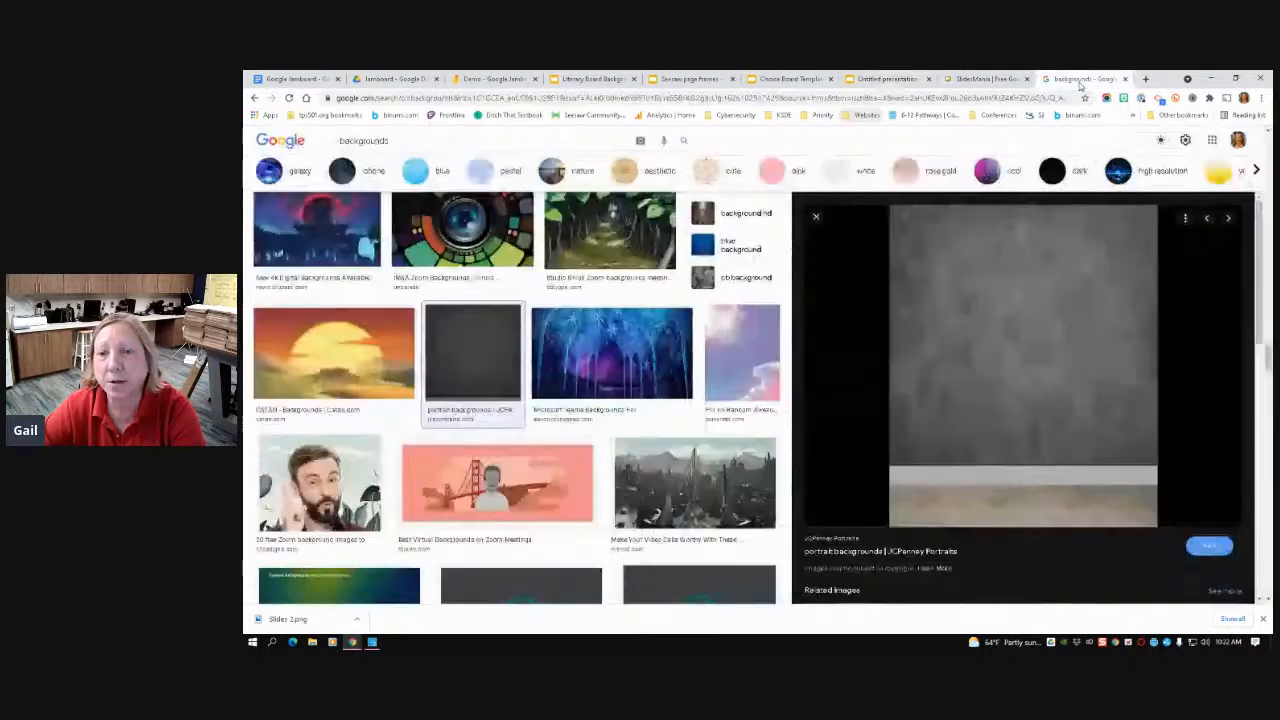
Bring the grey portrait background from the Google image results onto blank slide 5, align it with the slide's upper-left corner and stretch it across the full width
left_click(1083, 79)
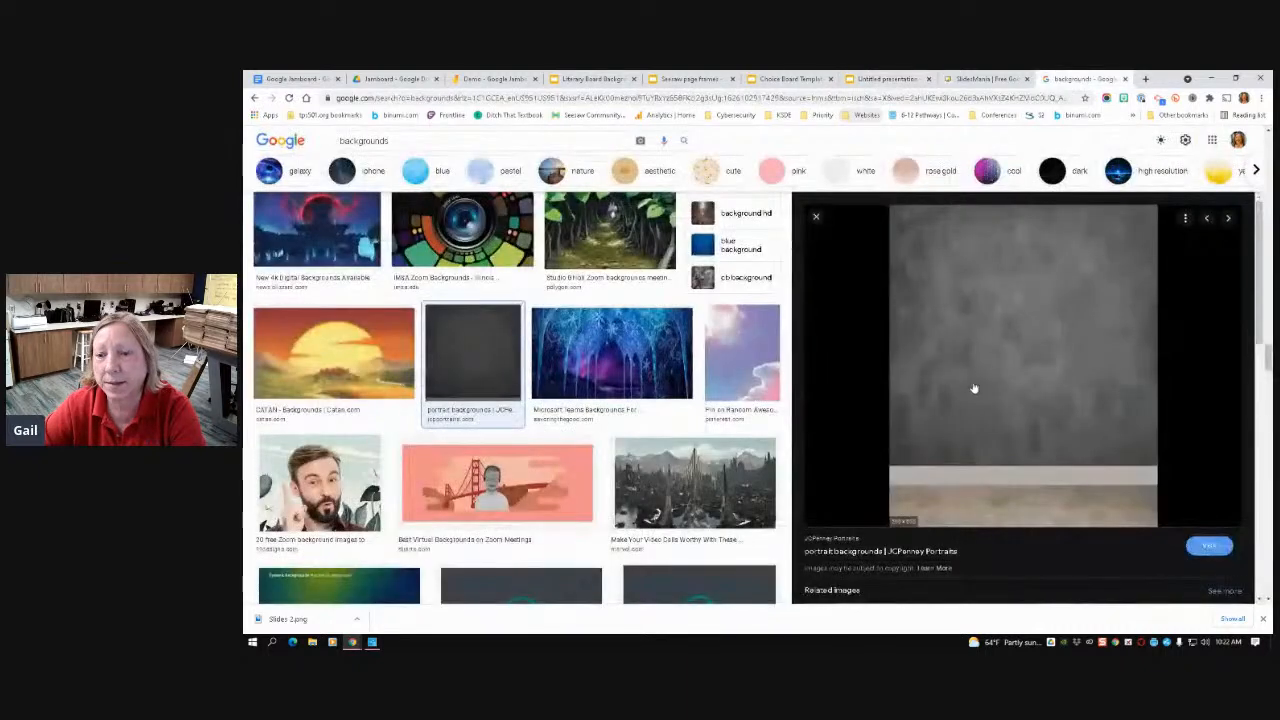
left_click_drag(1005, 384, 612, 430)
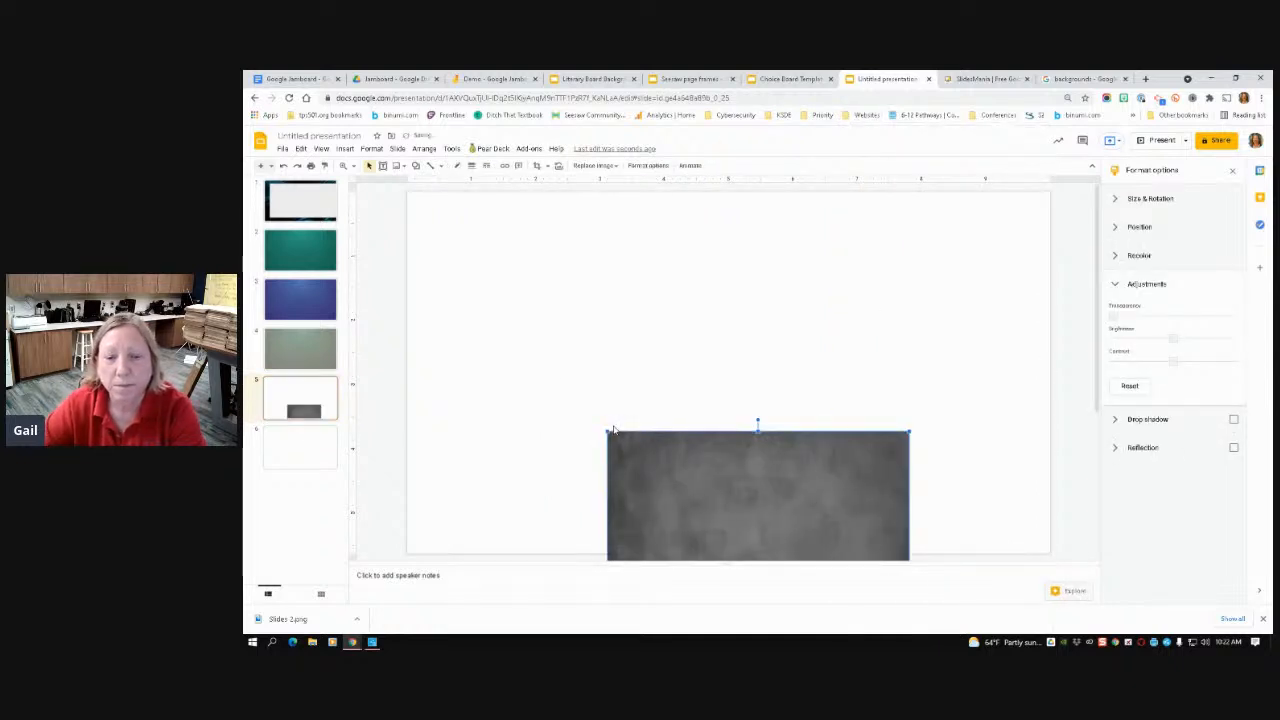
left_click_drag(659, 473, 460, 231)
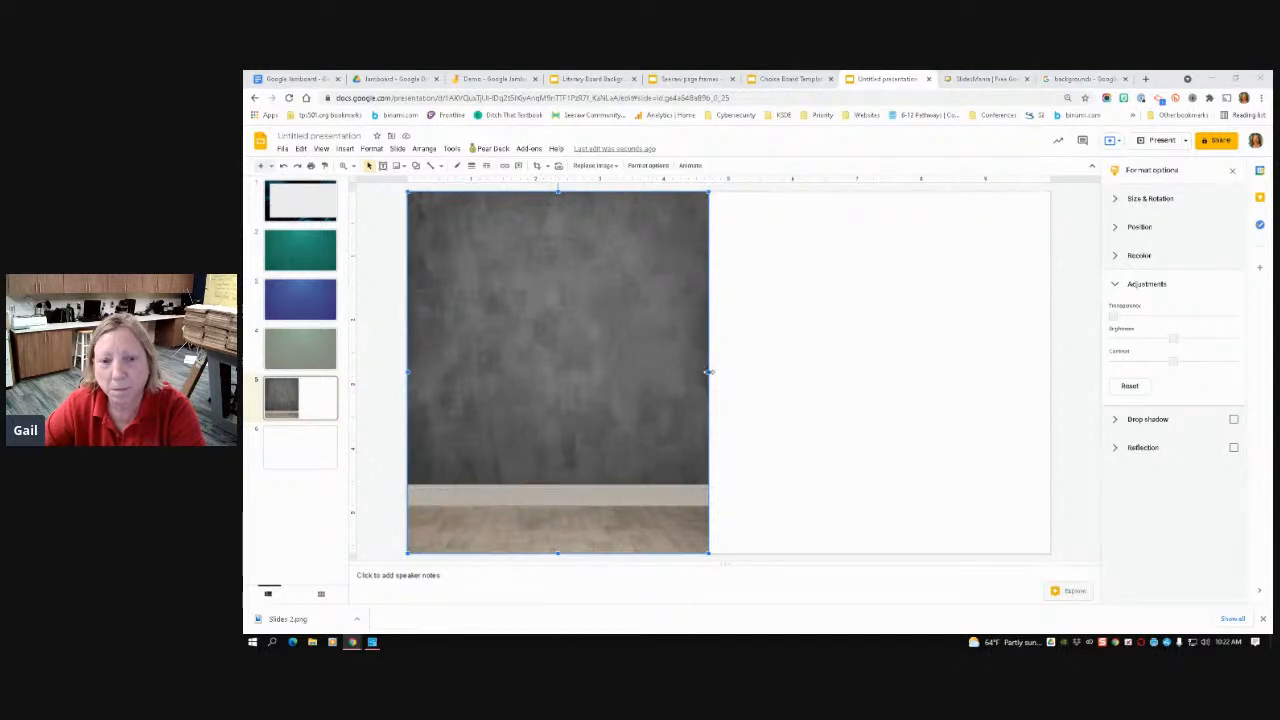
left_click_drag(709, 371, 1053, 348)
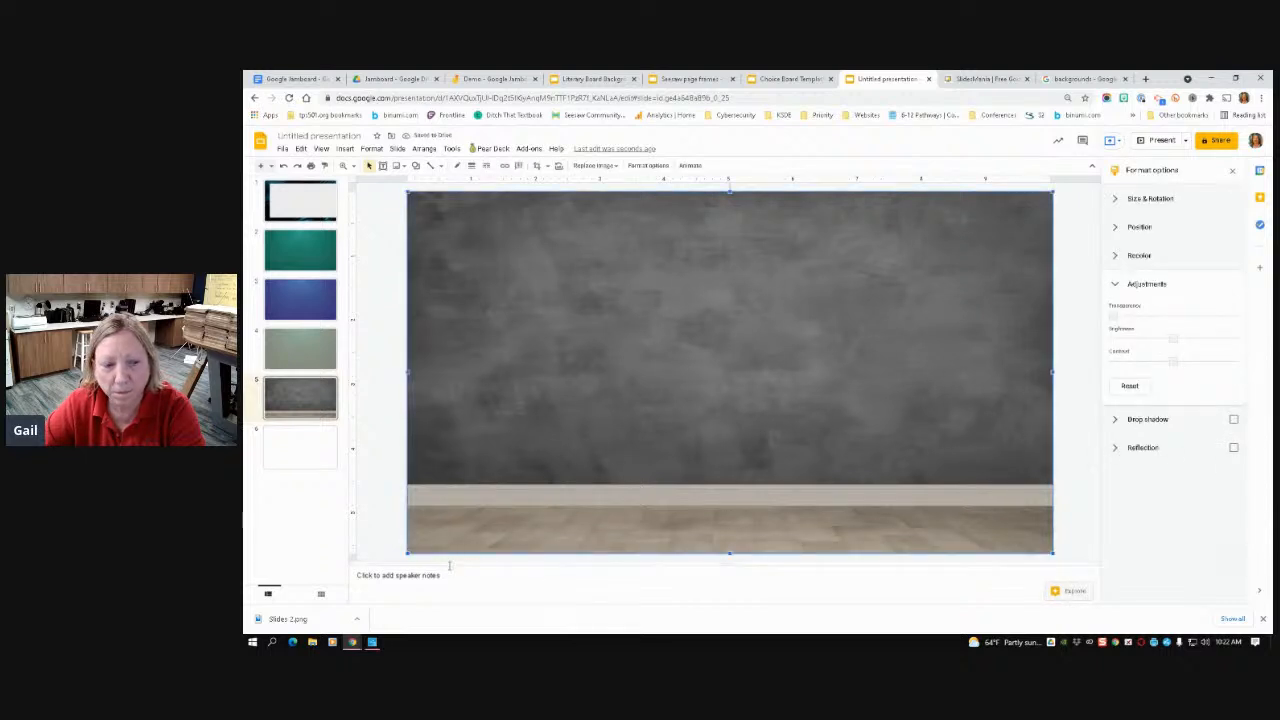
Shift the grey image down and stretch its upper edge back to the slide's top so the floor strip falls below the slide
left_click_drag(454, 589, 507, 493)
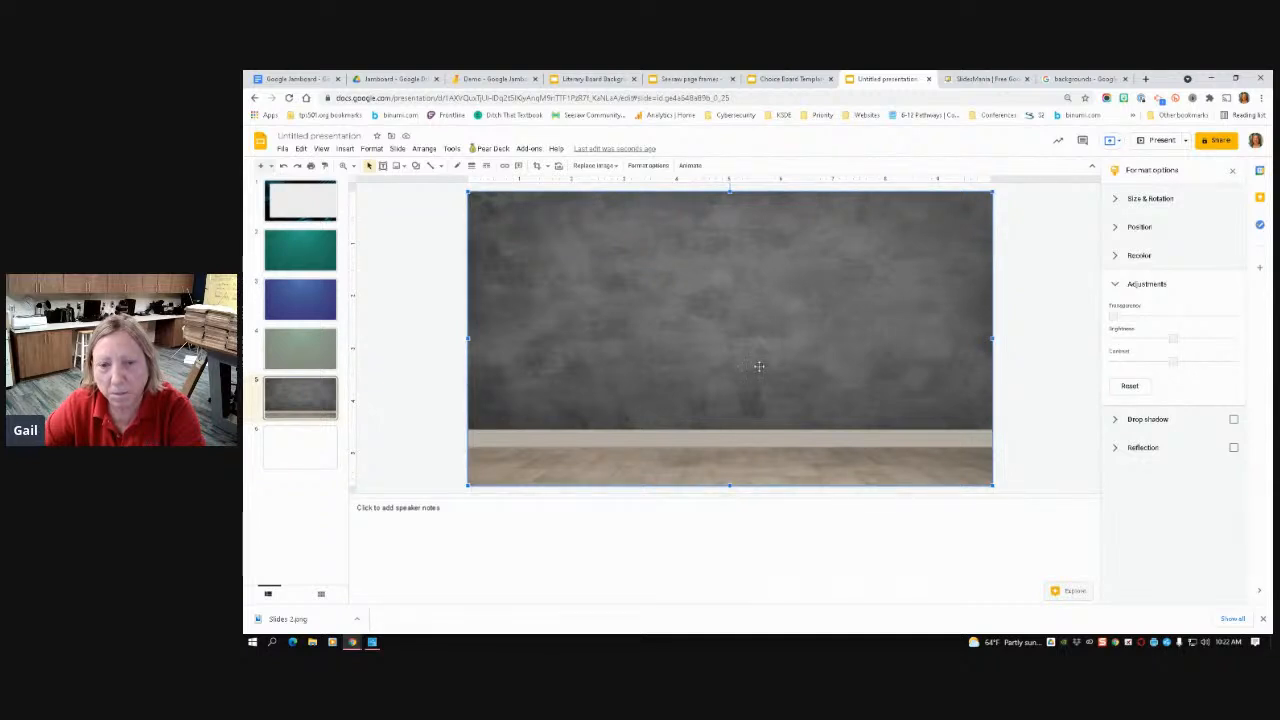
left_click_drag(759, 367, 761, 424)
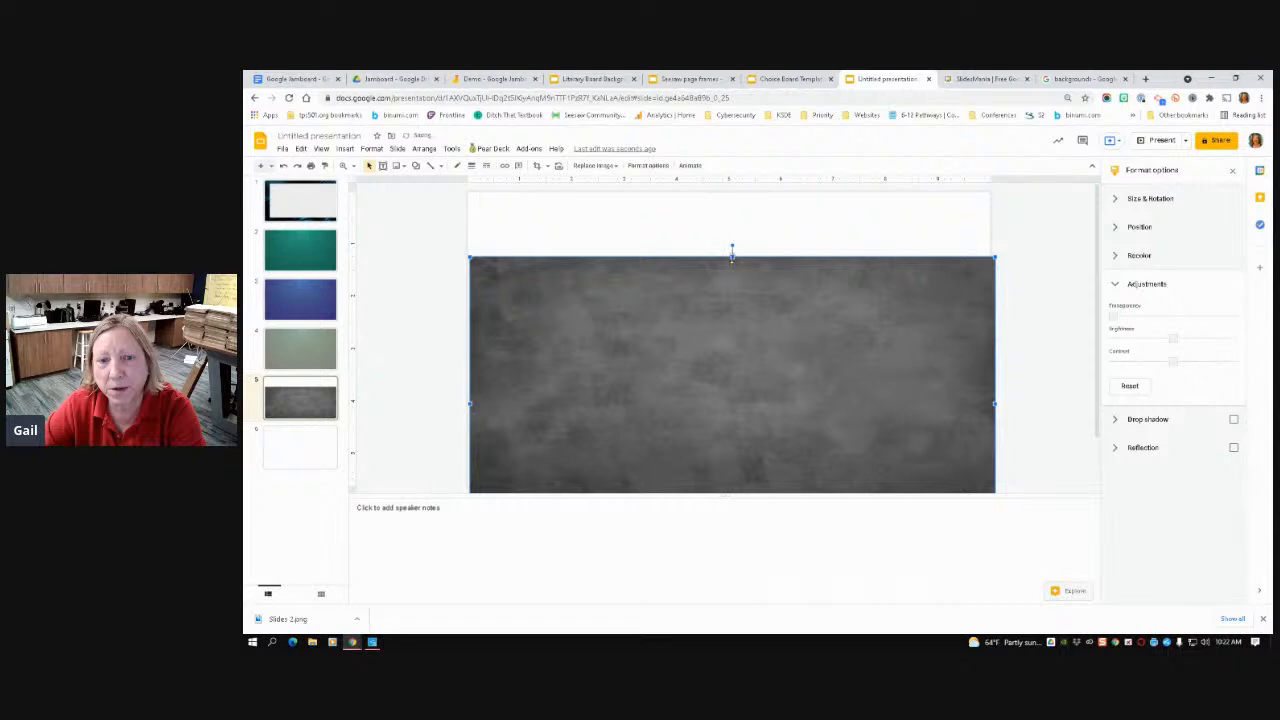
left_click_drag(730, 248, 740, 193)
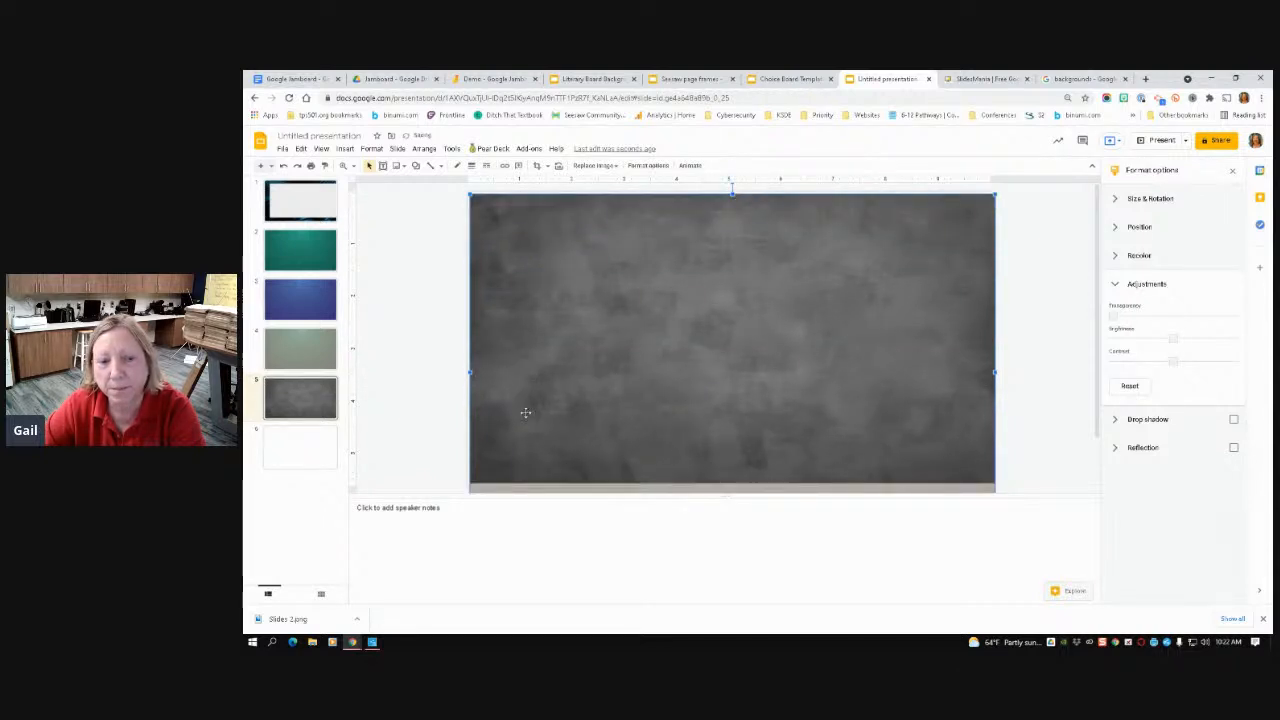
left_click_drag(611, 382, 608, 406)
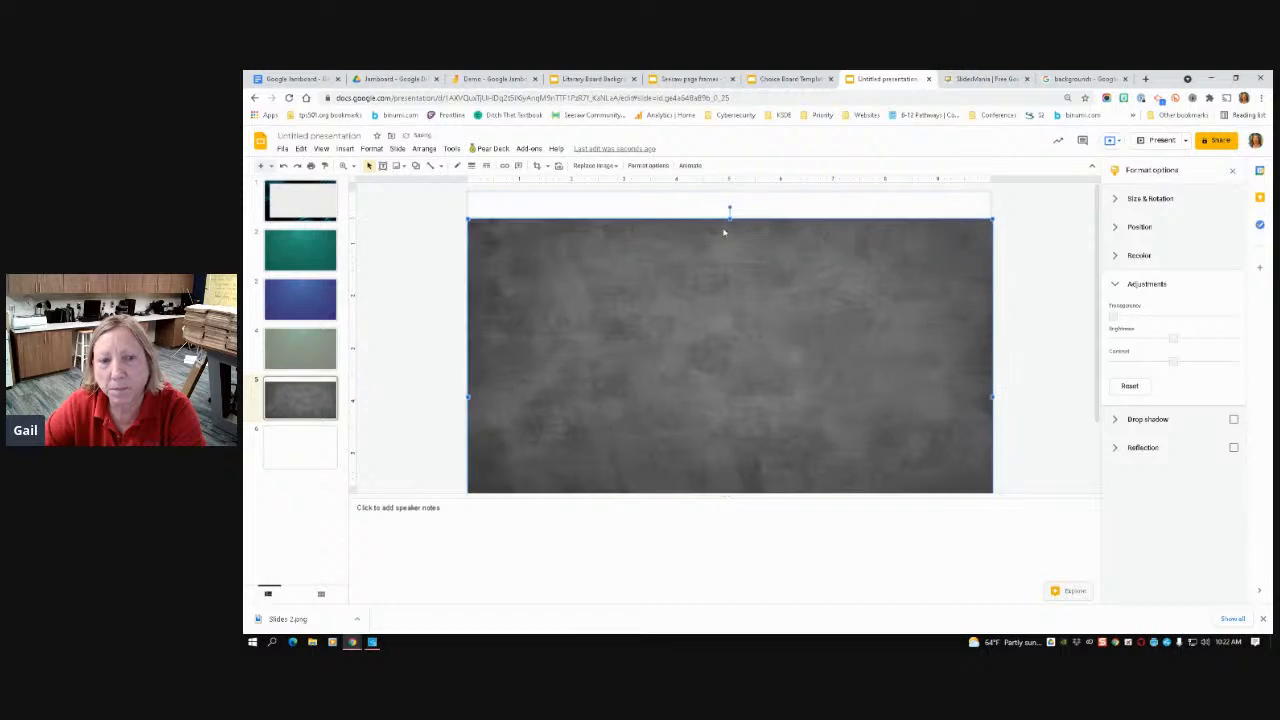
left_click_drag(730, 215, 729, 190)
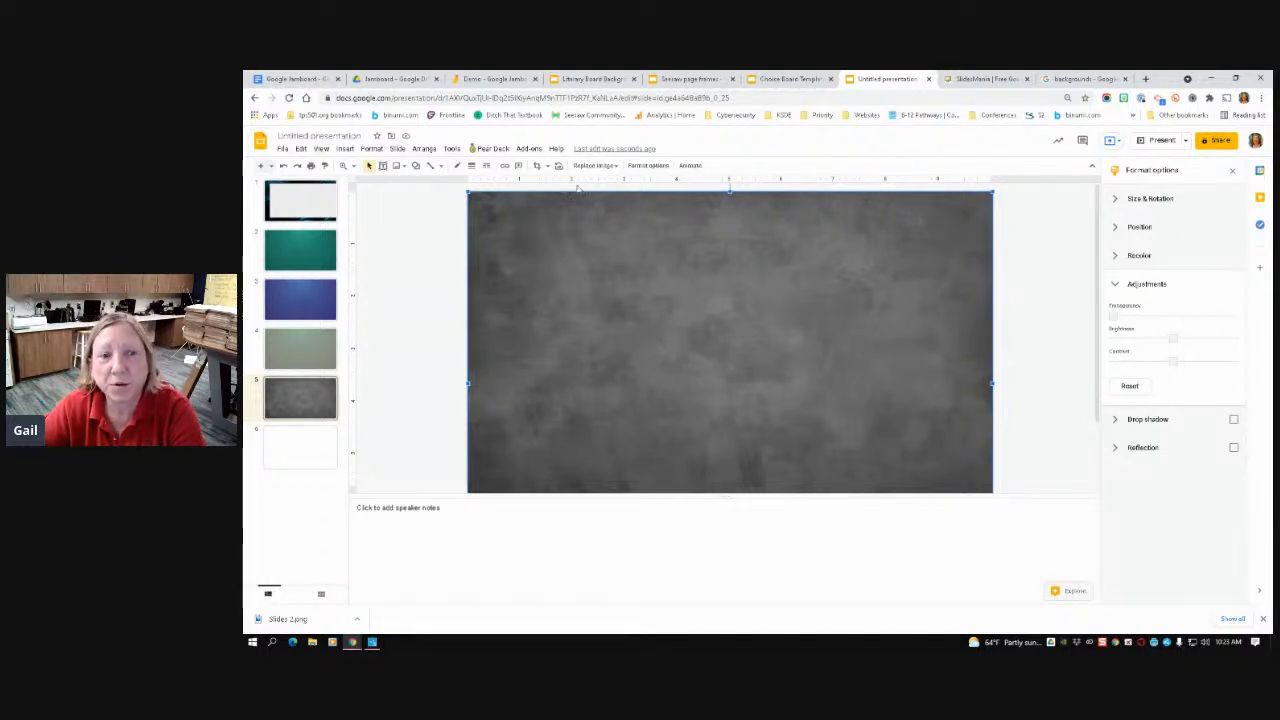
Set the background colour of slide 5 to a light red
left_click(380, 237)
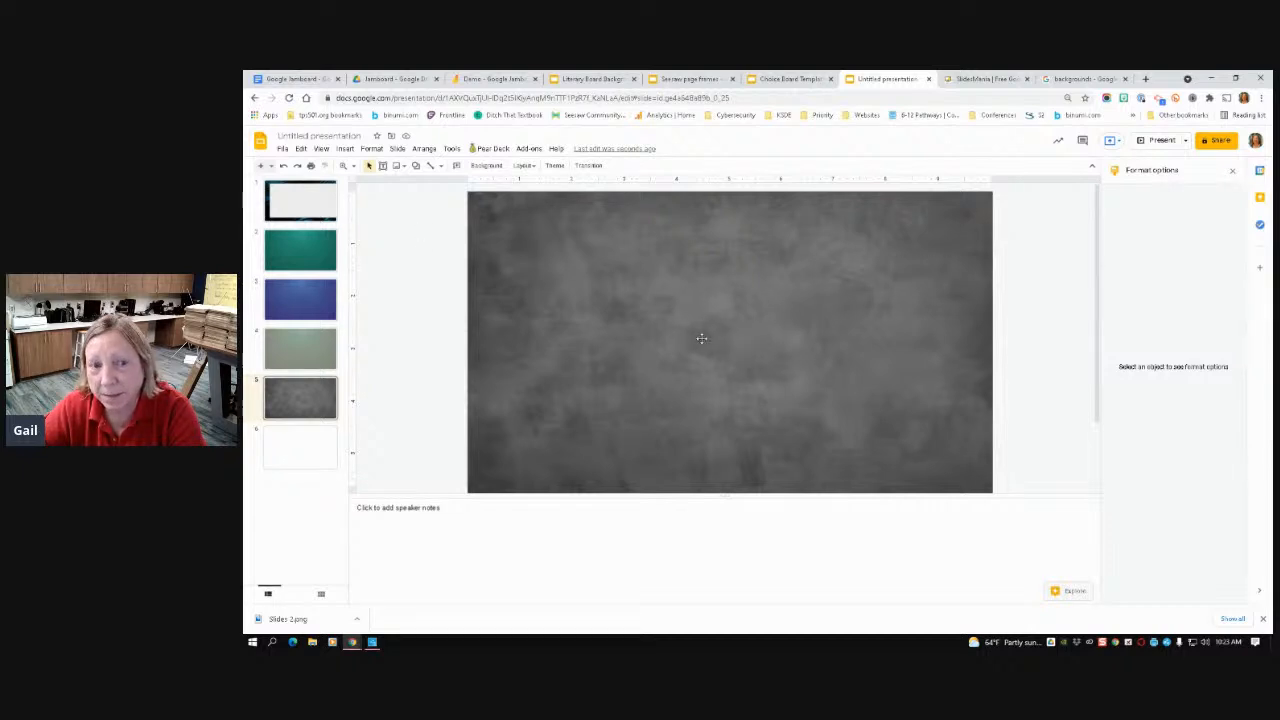
left_click(490, 167)
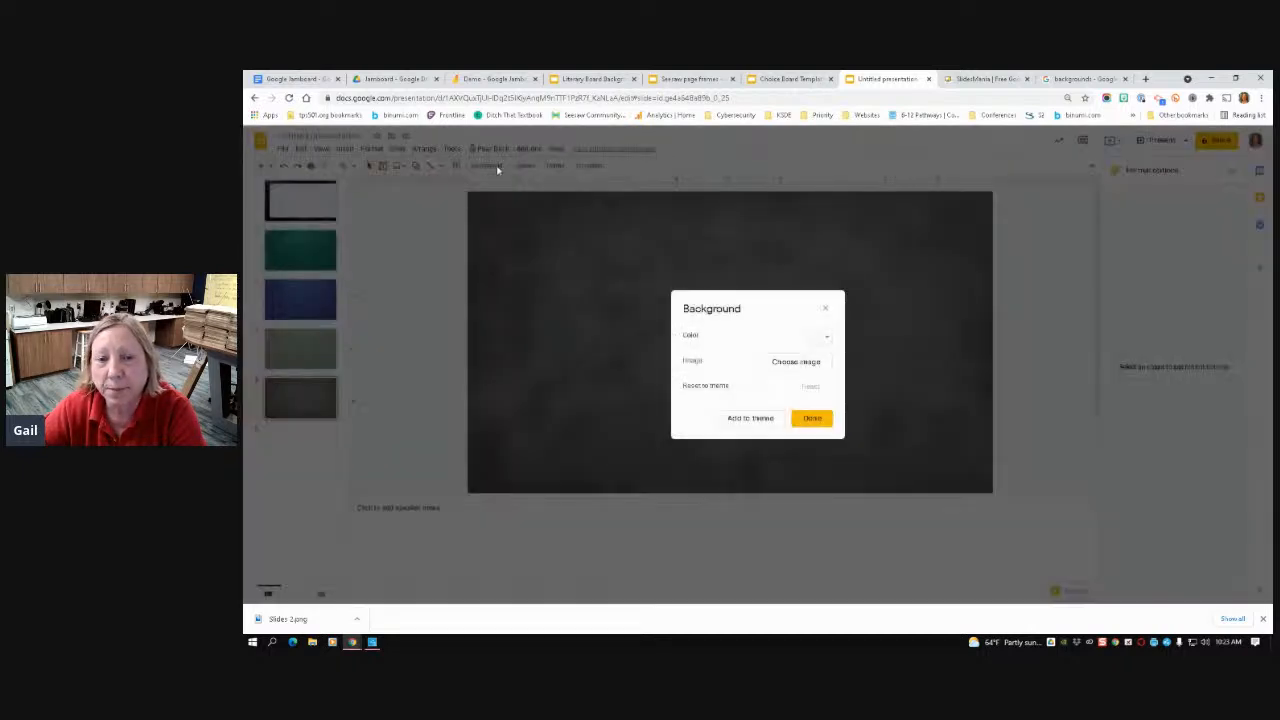
left_click(825, 340)
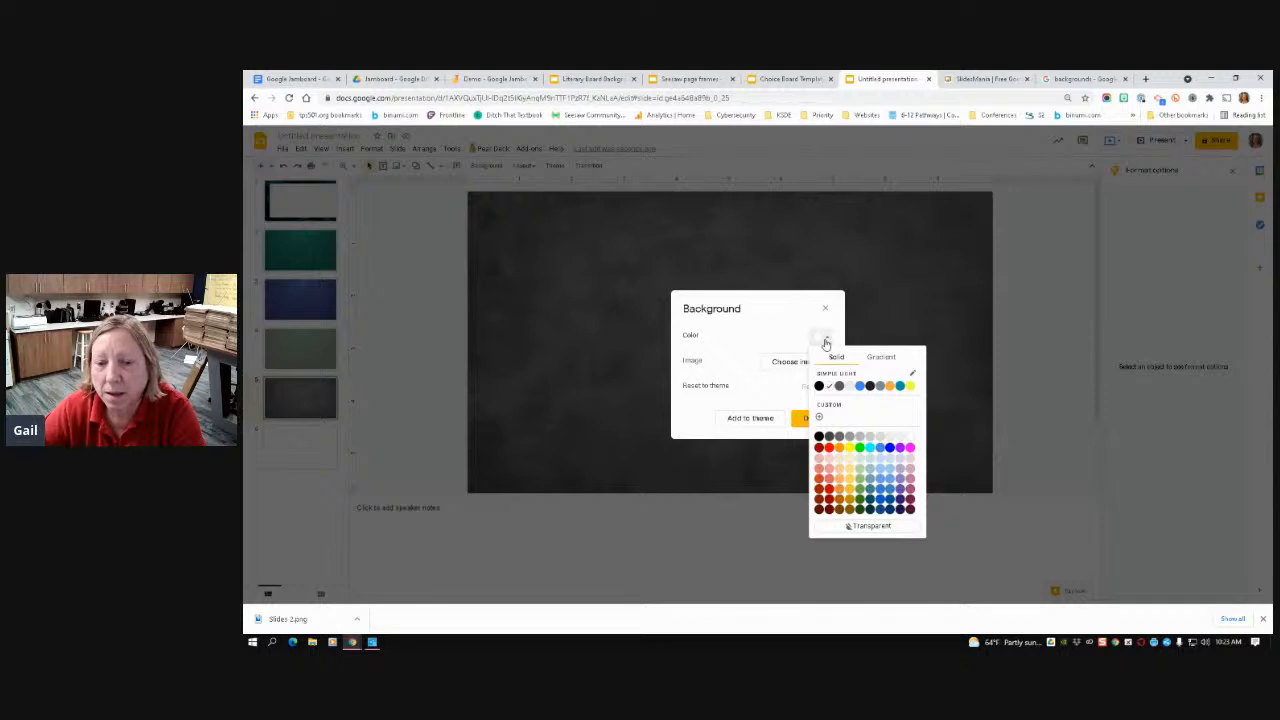
left_click(828, 471)
left_click(812, 419)
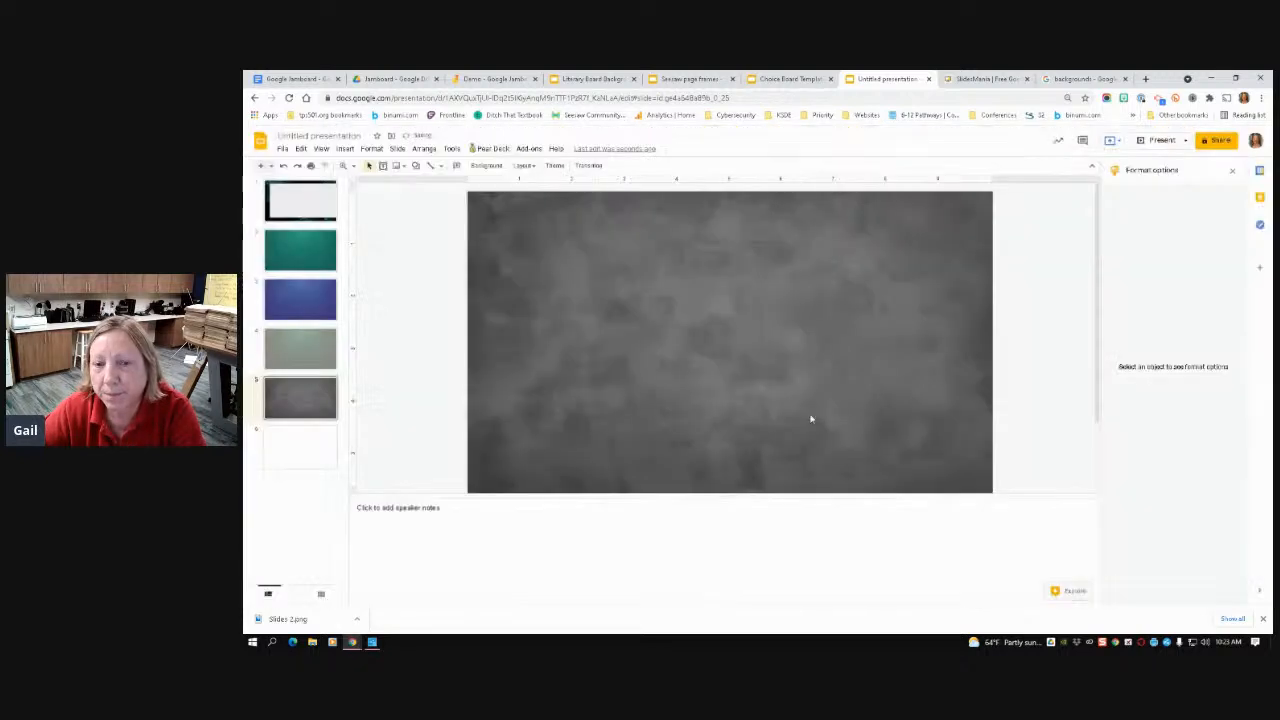
Increase the transparency of the grey image on slide 5 to about 30% so the background colour tints it
left_click(842, 383)
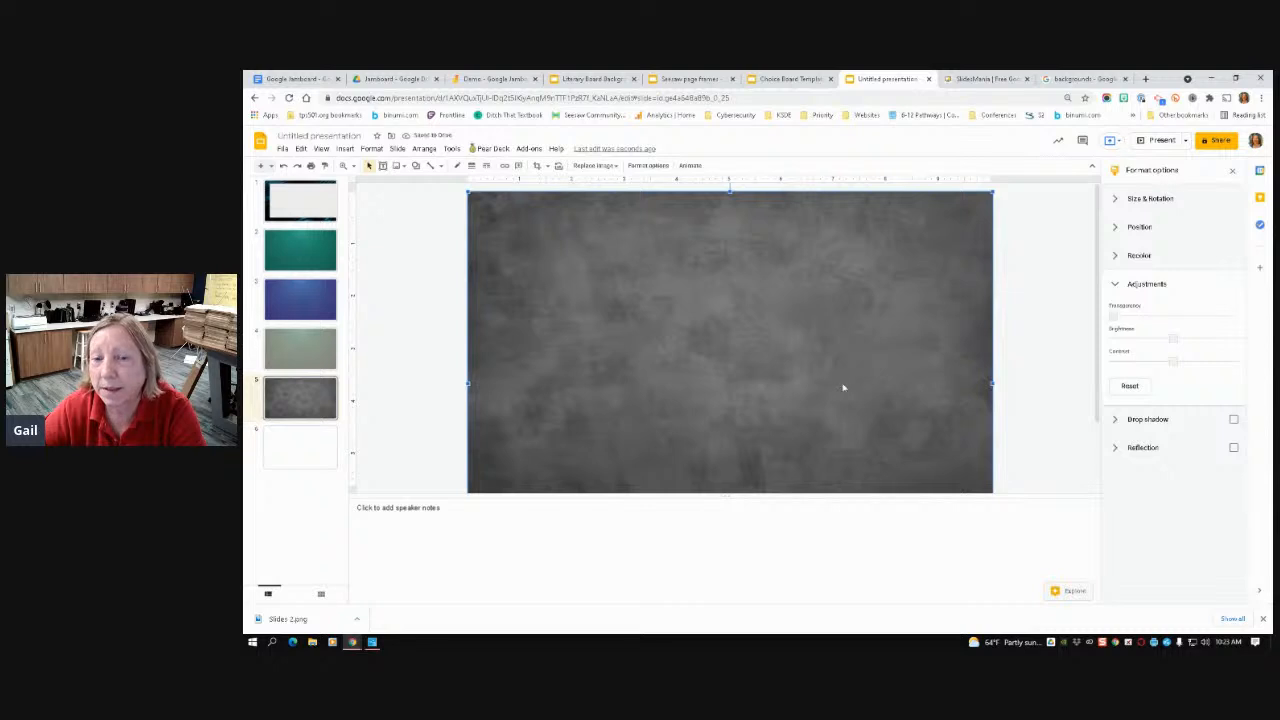
left_click_drag(1114, 316, 1151, 324)
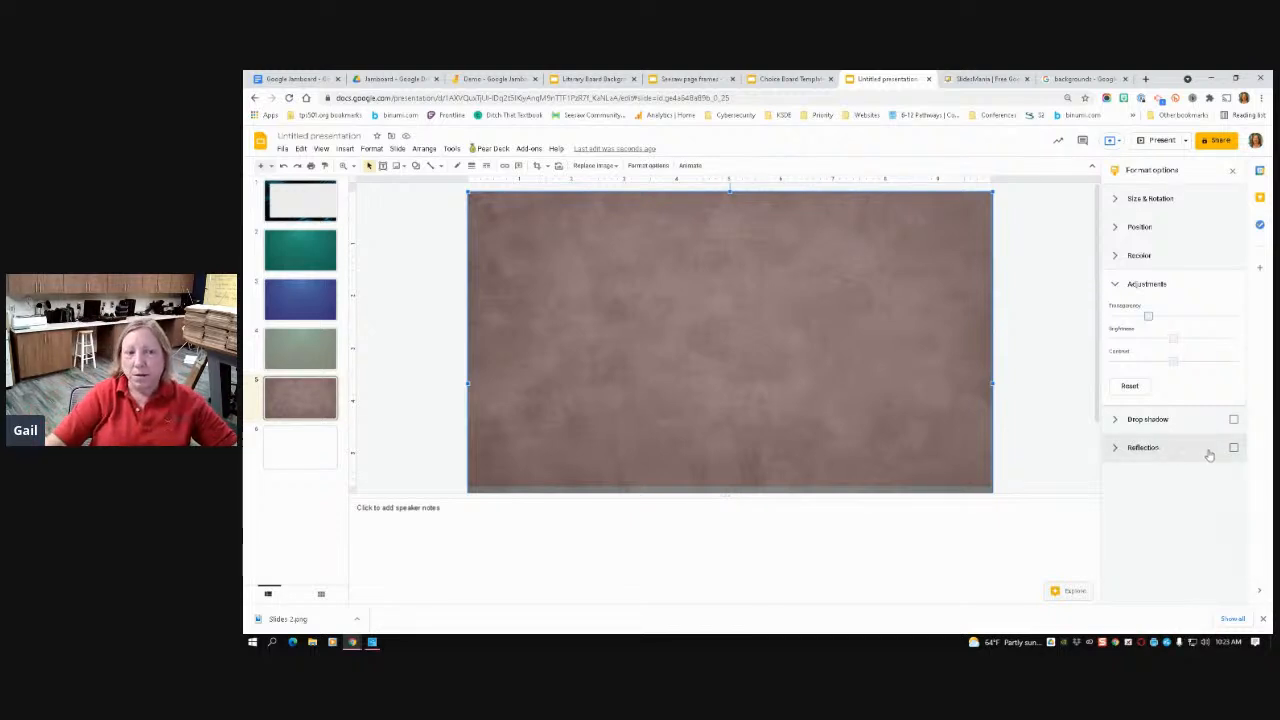
left_click_drag(1148, 316, 1153, 316)
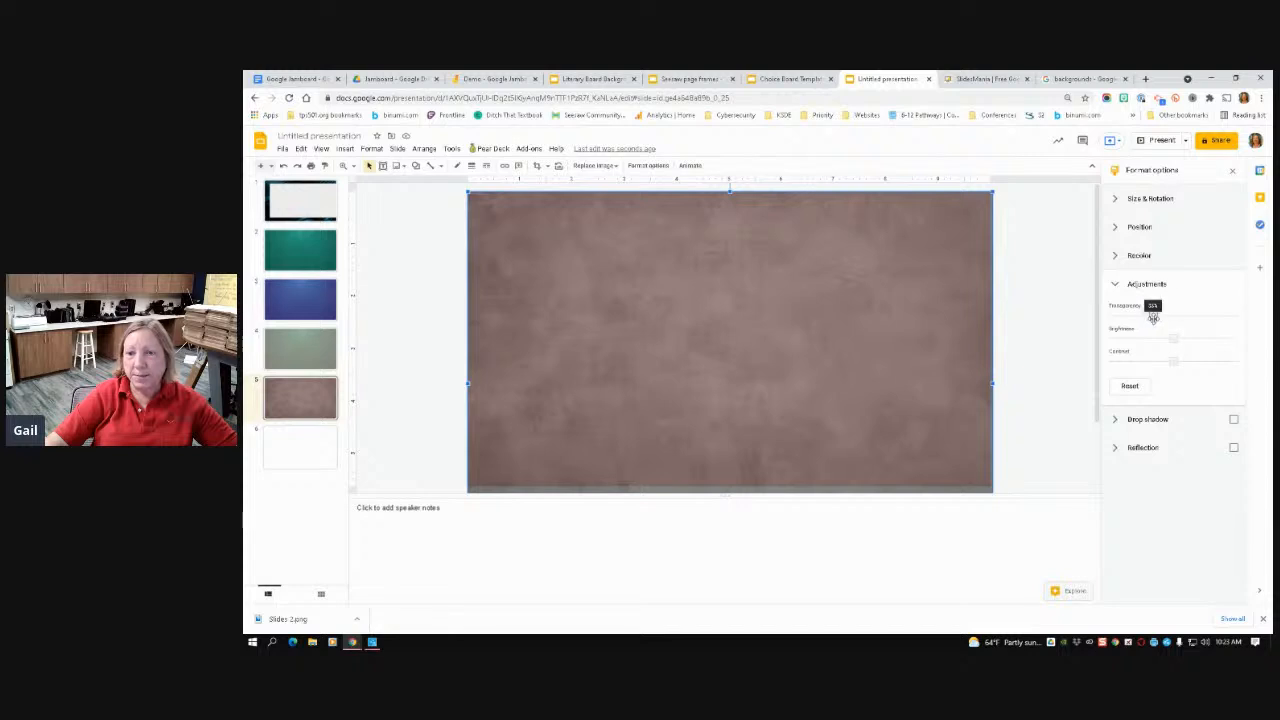
left_click(398, 352)
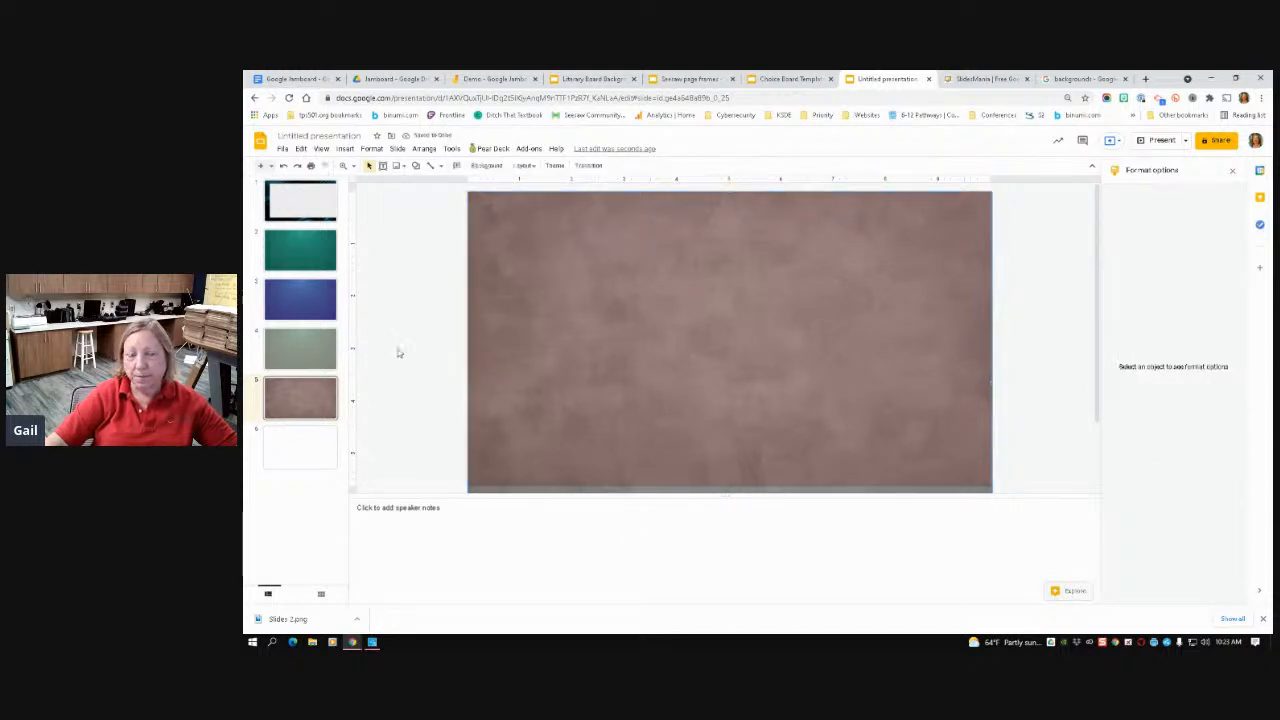
Switch to Jamboard, leave the Demo jam and look through the list of recent jams
left_click(484, 80)
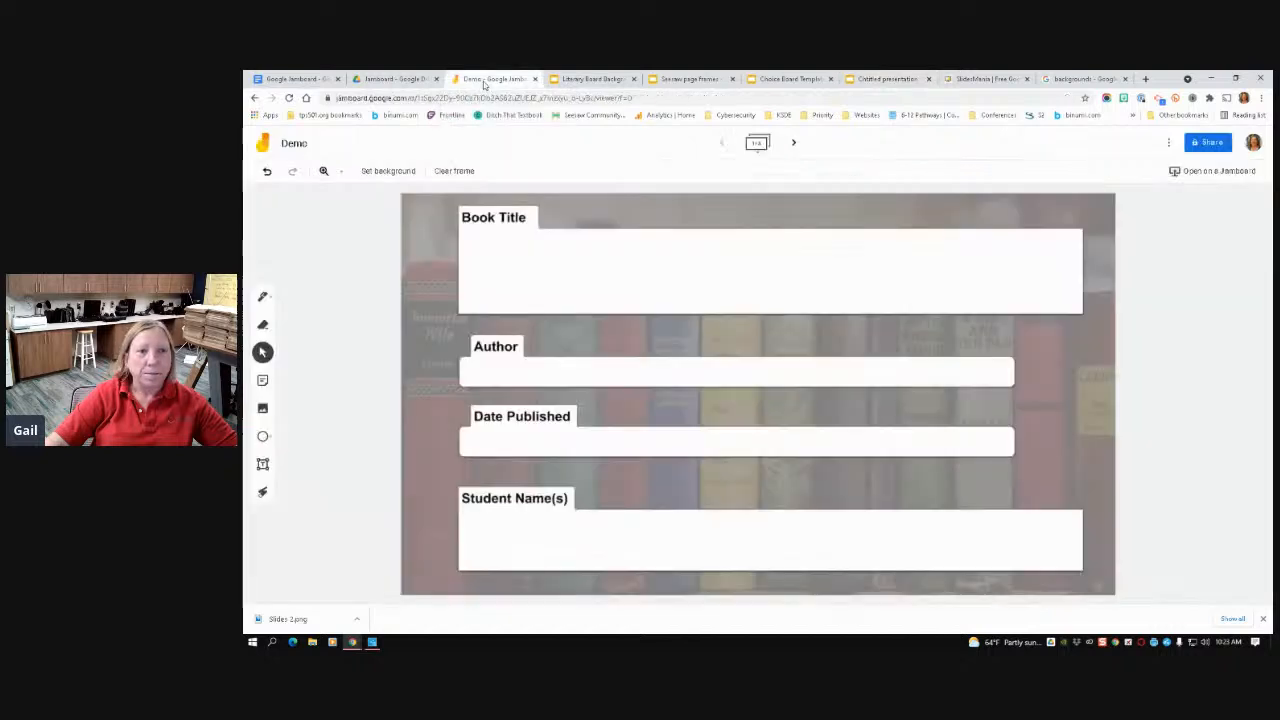
left_click(262, 145)
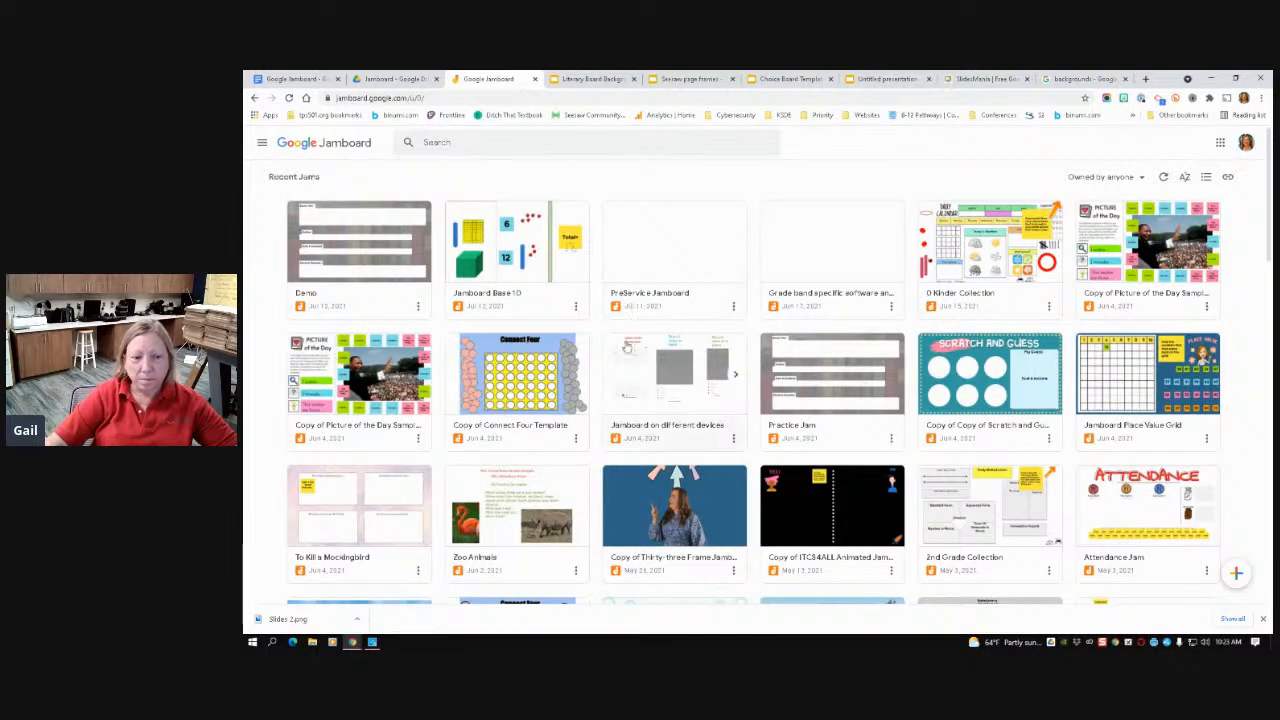
scroll(627, 347, "down", 1)
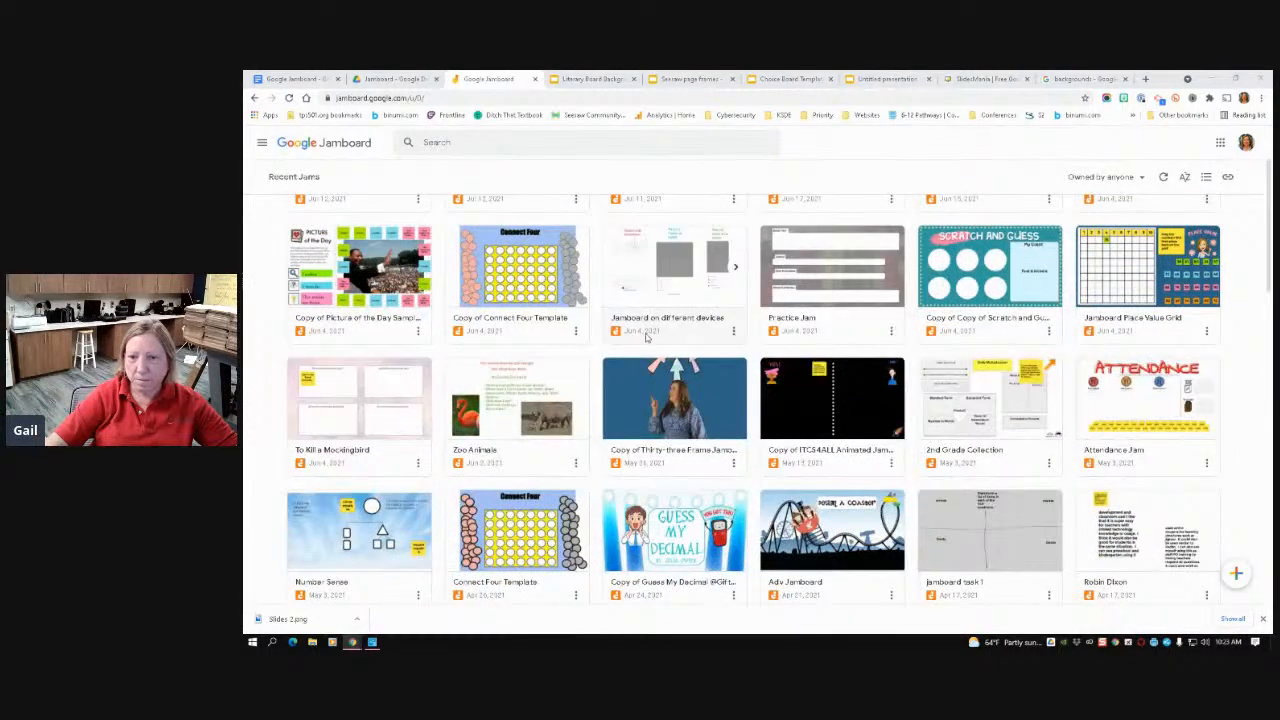
scroll(646, 337, "down", 3)
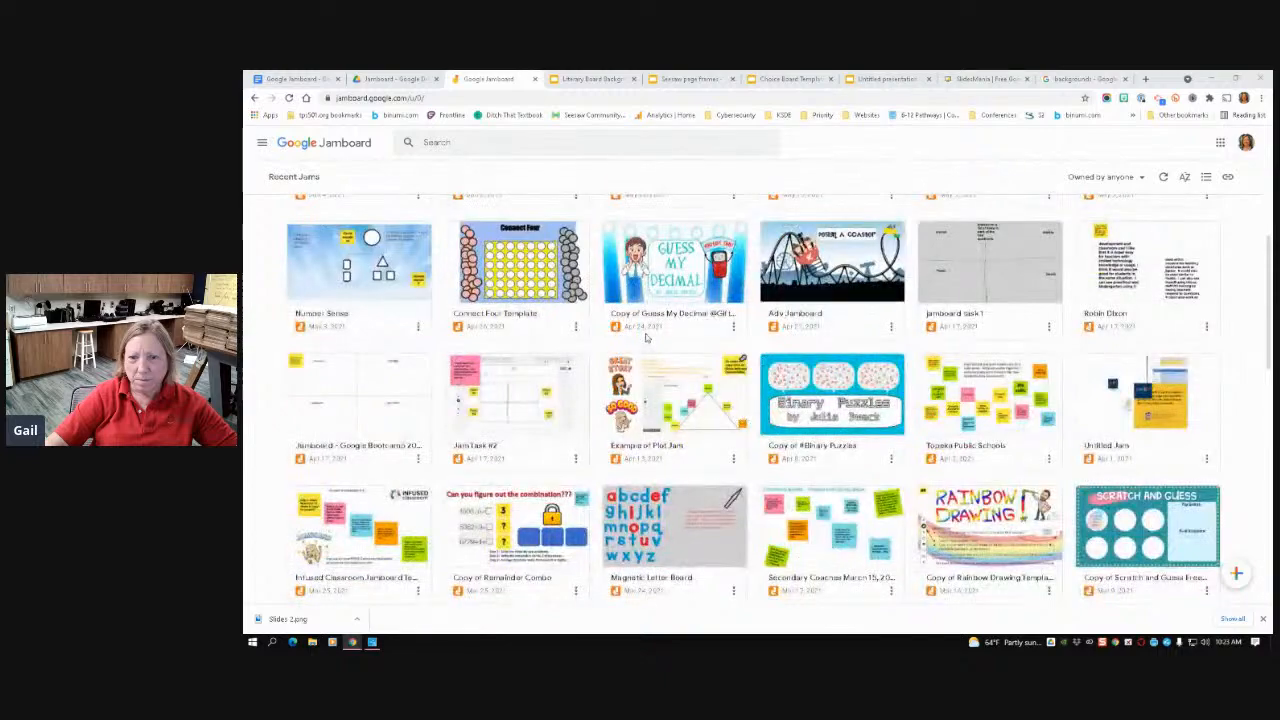
scroll(646, 338, "down", 2)
scroll(646, 340, "down", 2)
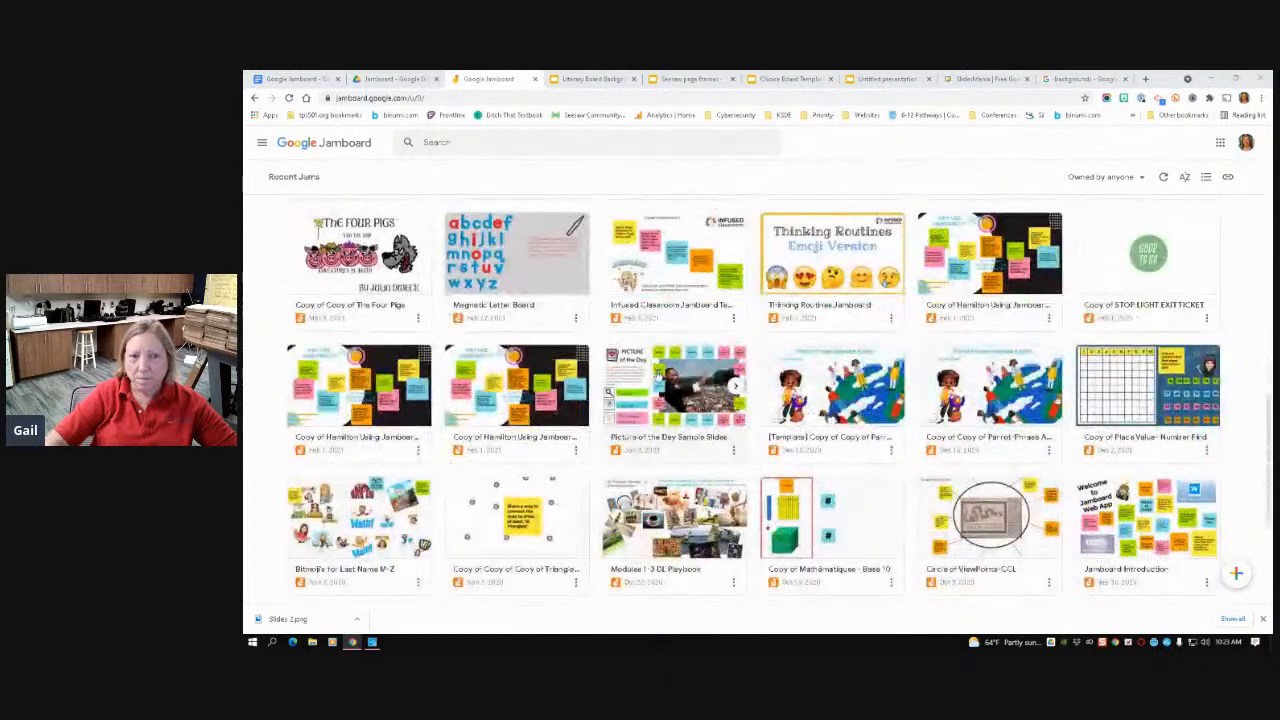
scroll(655, 400, "down", 4)
scroll(658, 410, "up", 2)
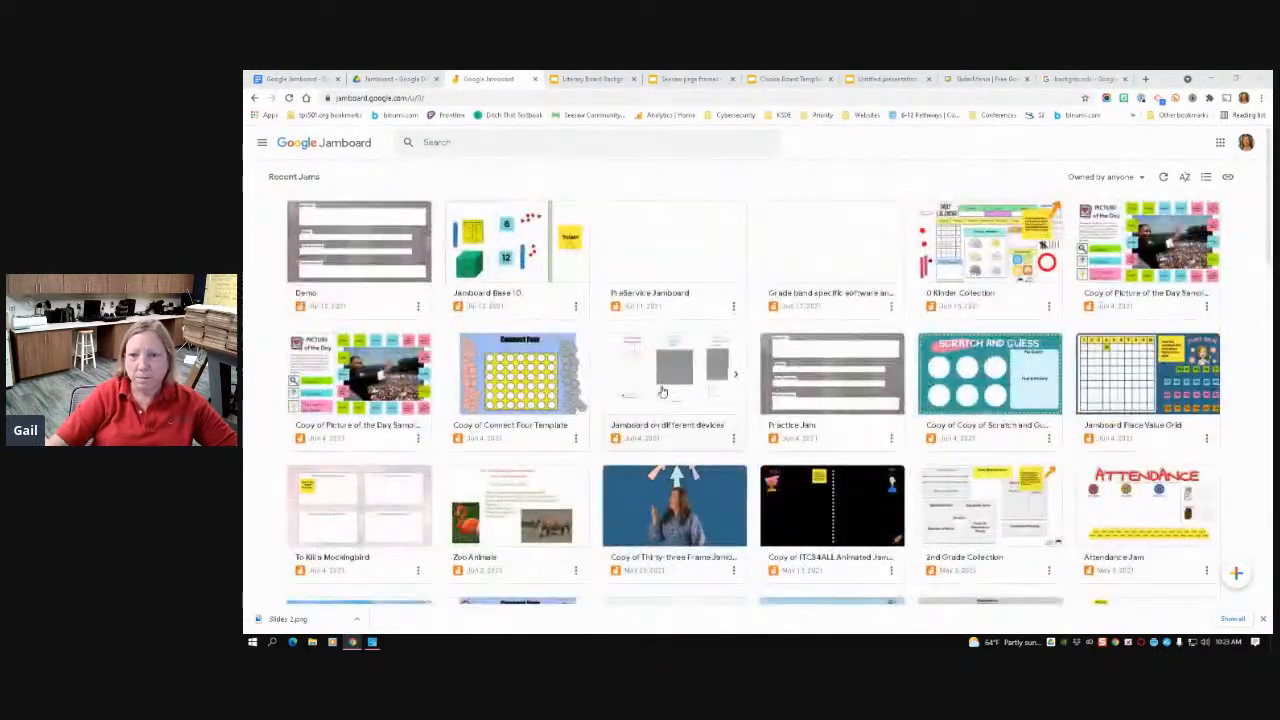
Open the PreService Jamboard, view the backgrounds of its frames, and return to the untitled presentation
left_click(676, 243)
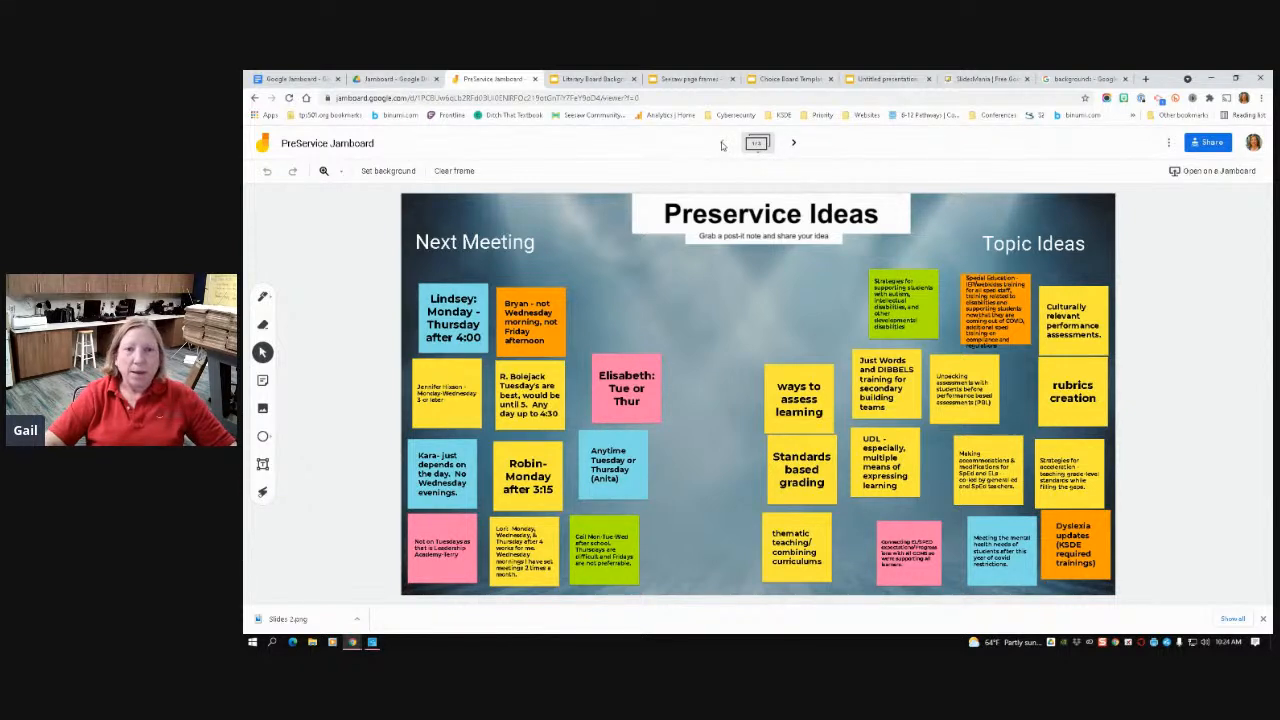
left_click(793, 145)
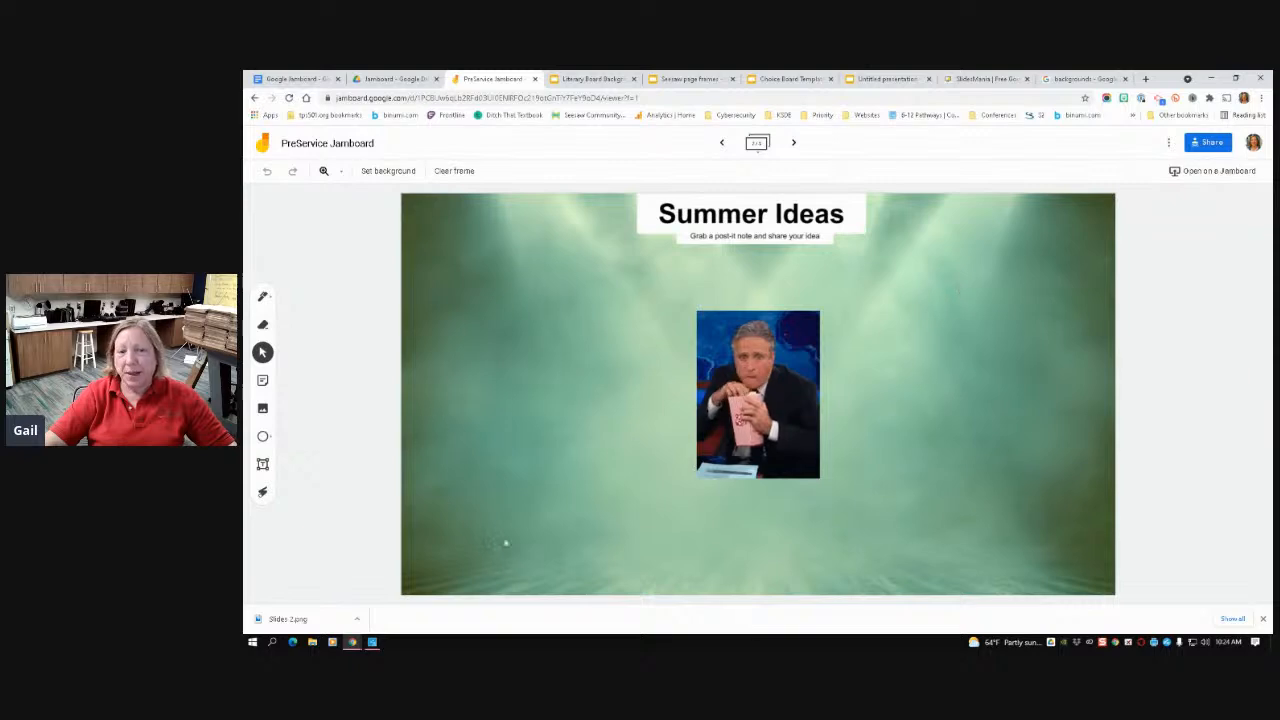
left_click(721, 143)
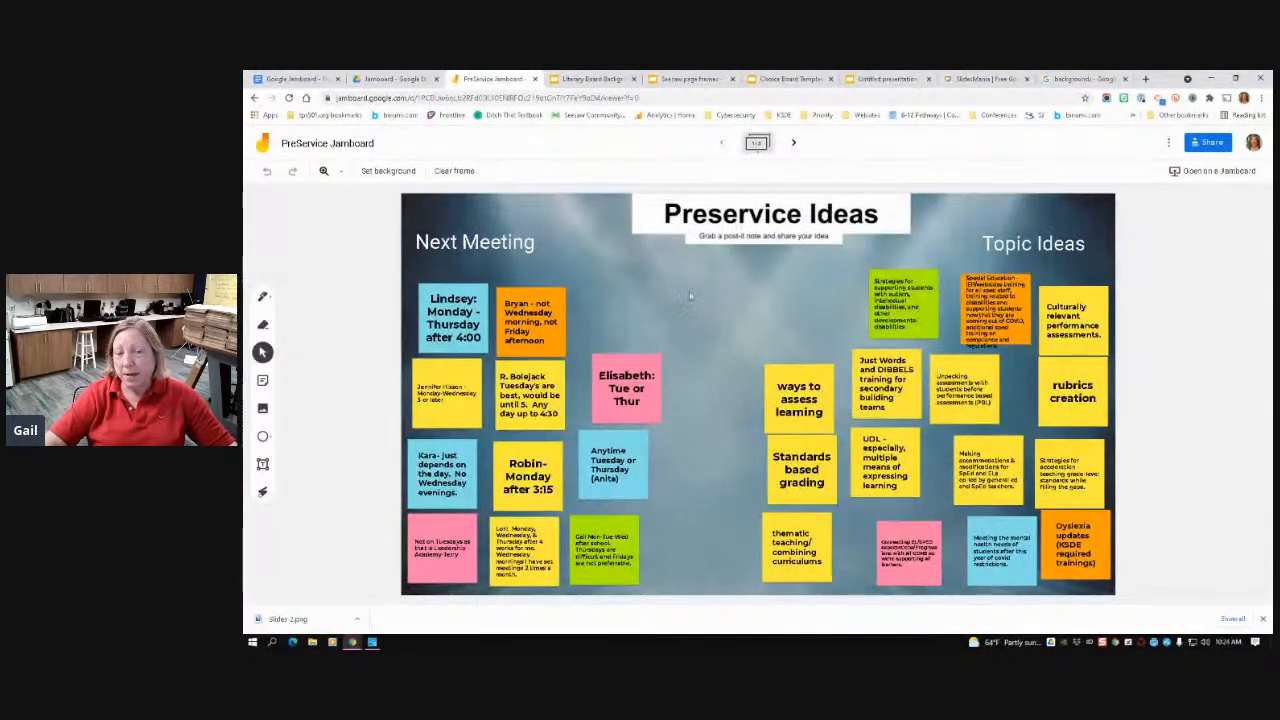
left_click(791, 144)
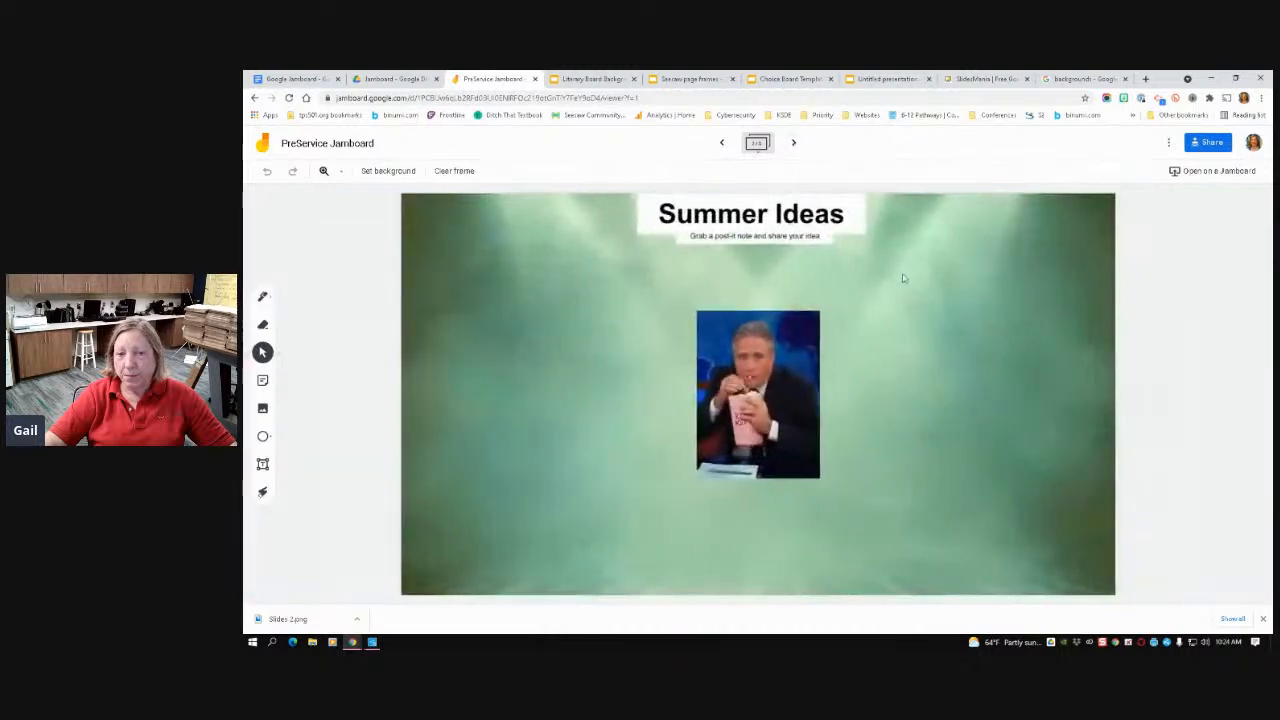
left_click(793, 143)
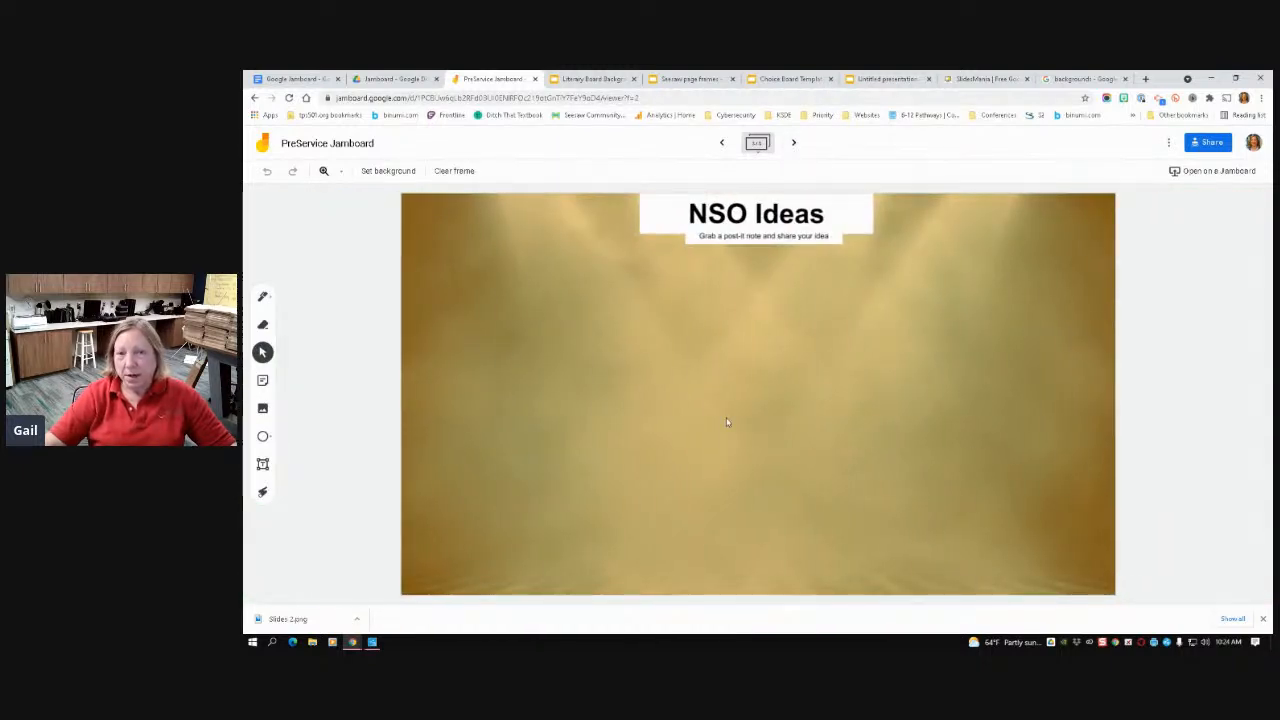
left_click(794, 145)
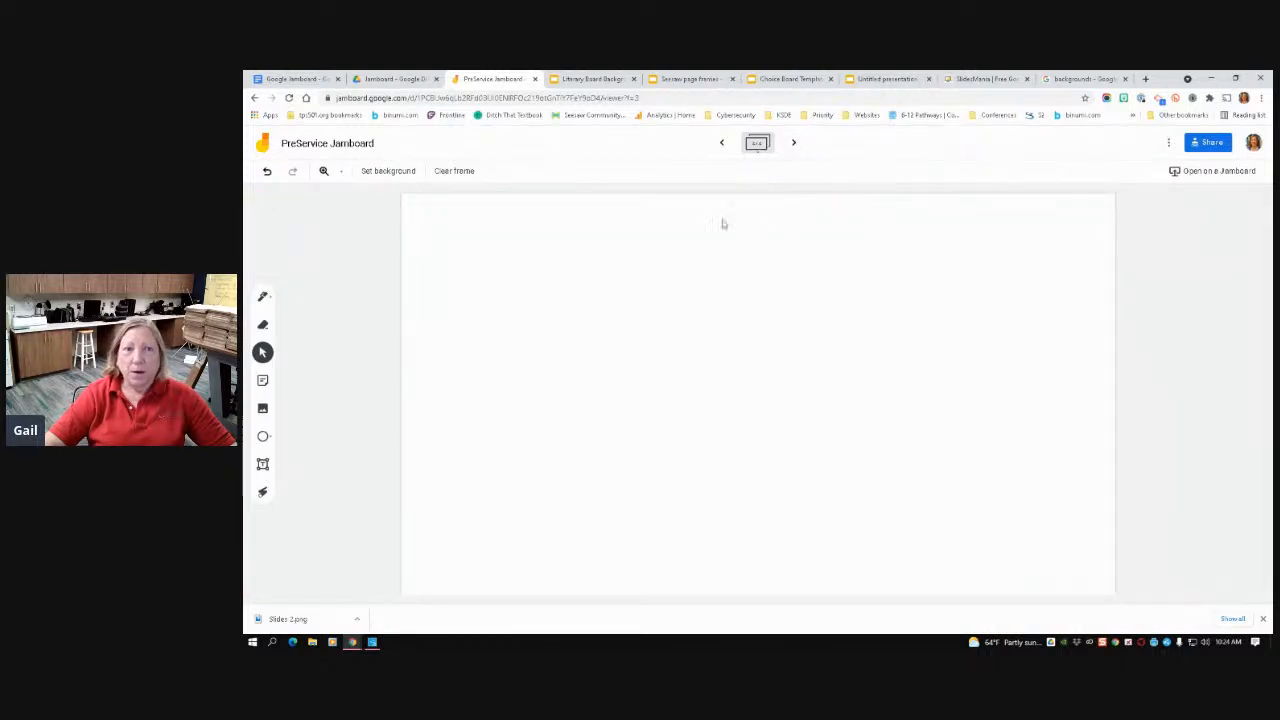
left_click(891, 80)
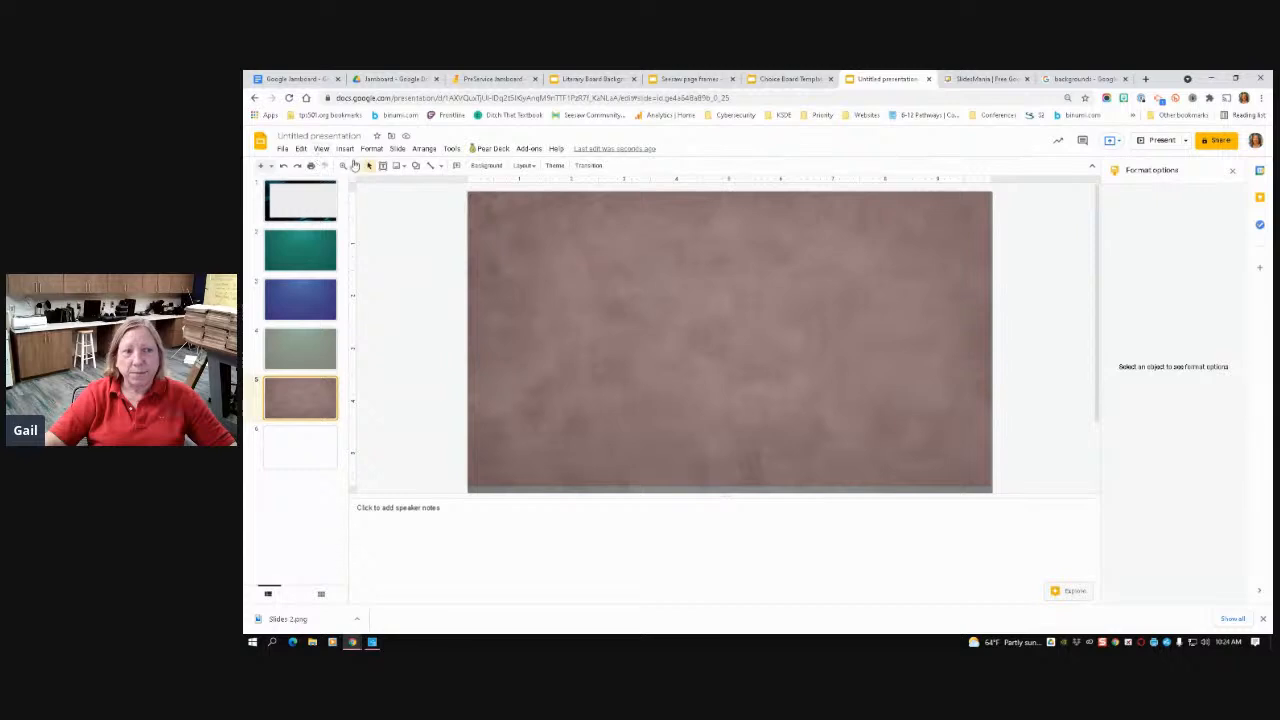
Download slide 5 as a PNG image named "Slide 3" to the Desktop
left_click(284, 149)
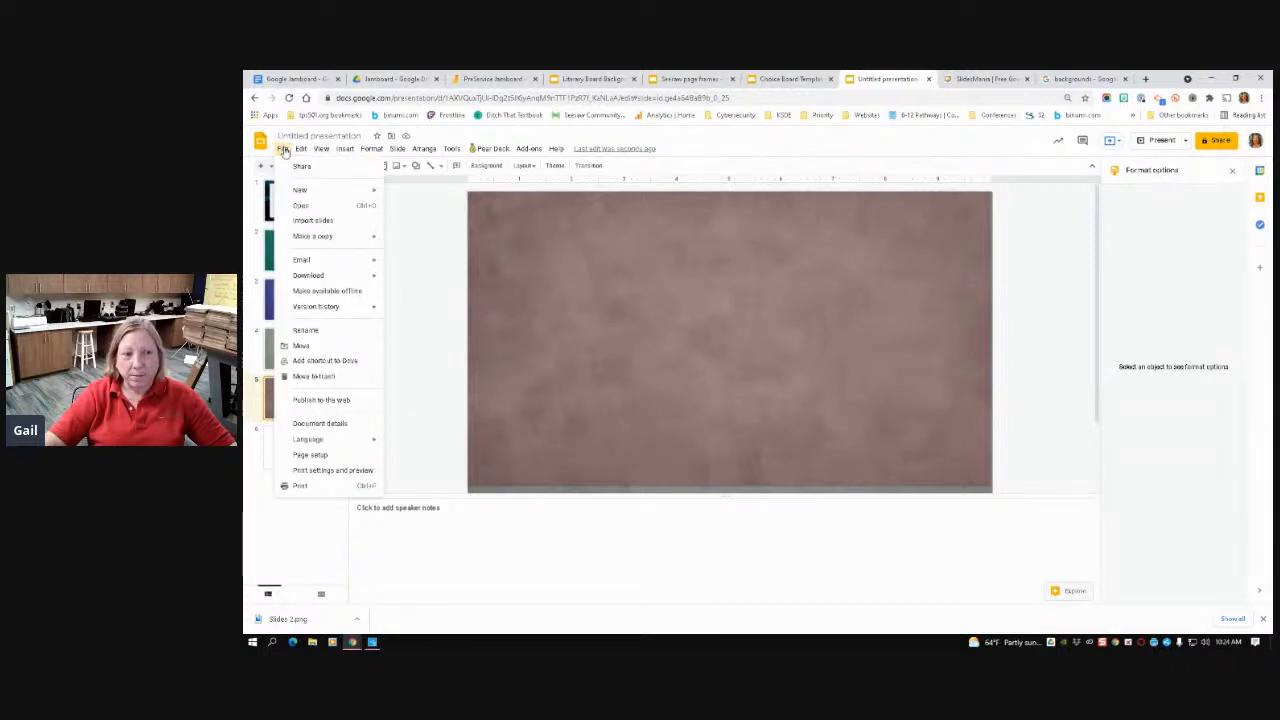
mouse_move(330, 275)
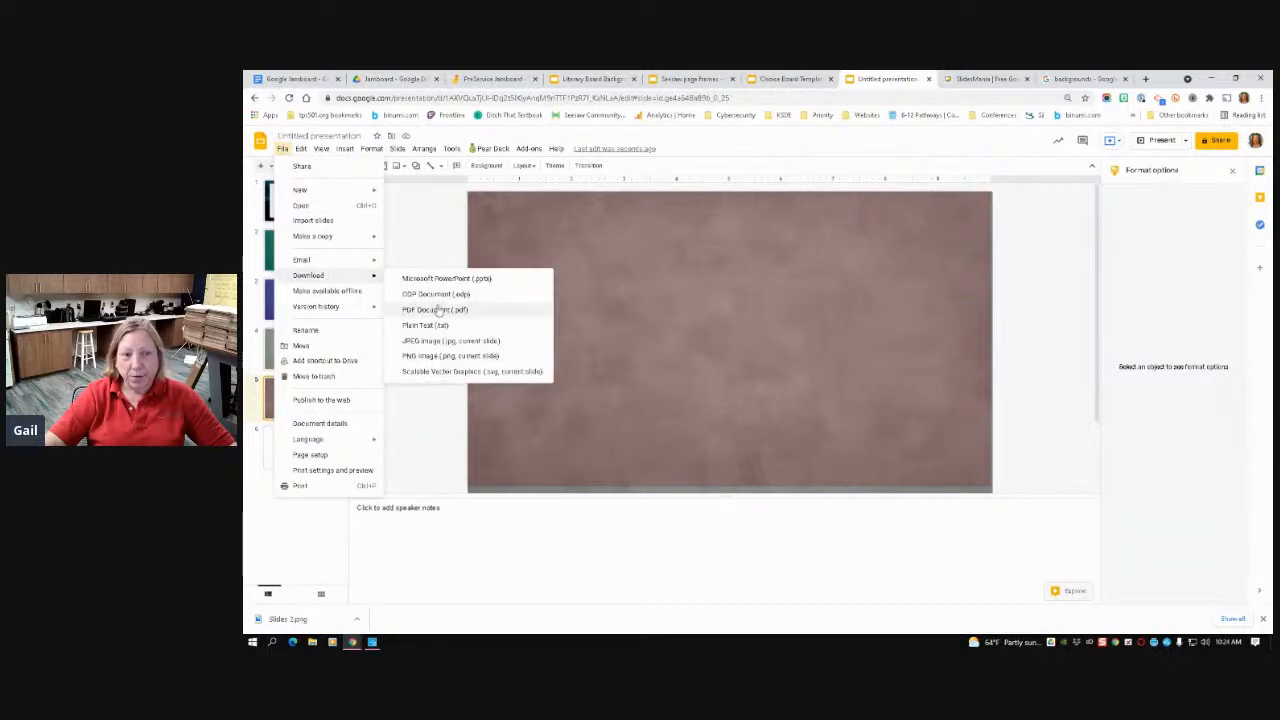
left_click(440, 361)
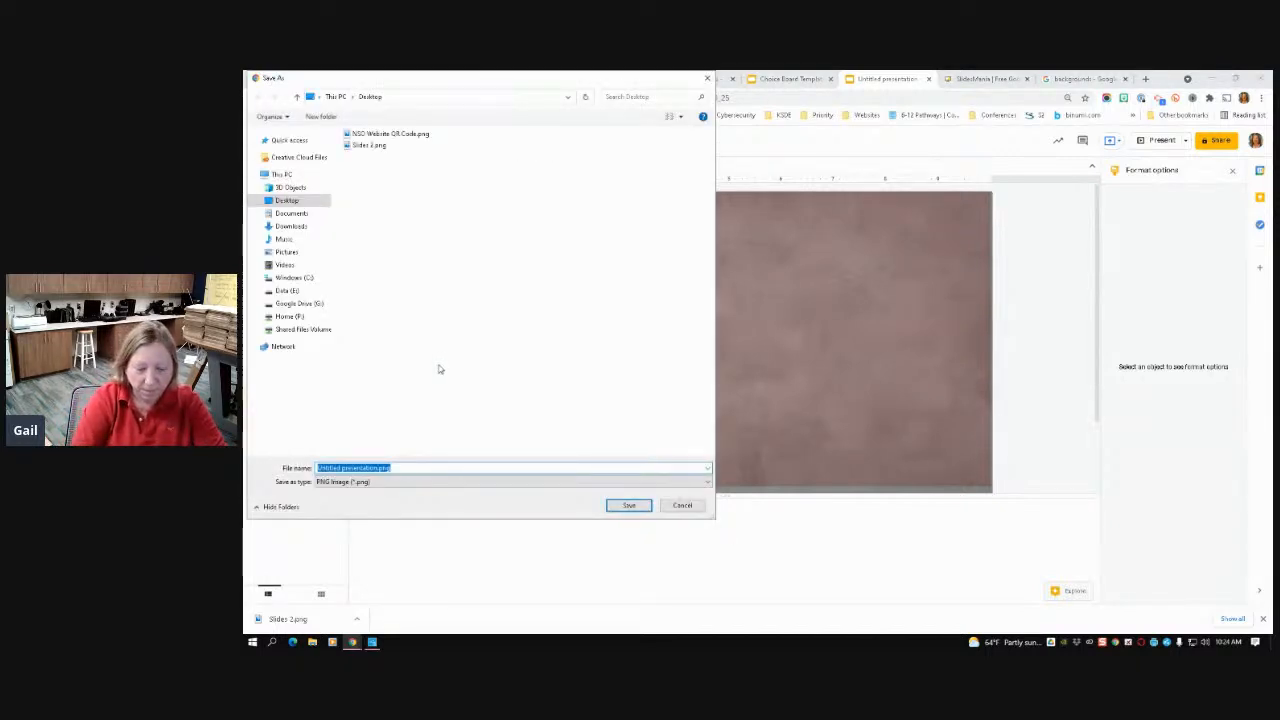
type("Slide 3")
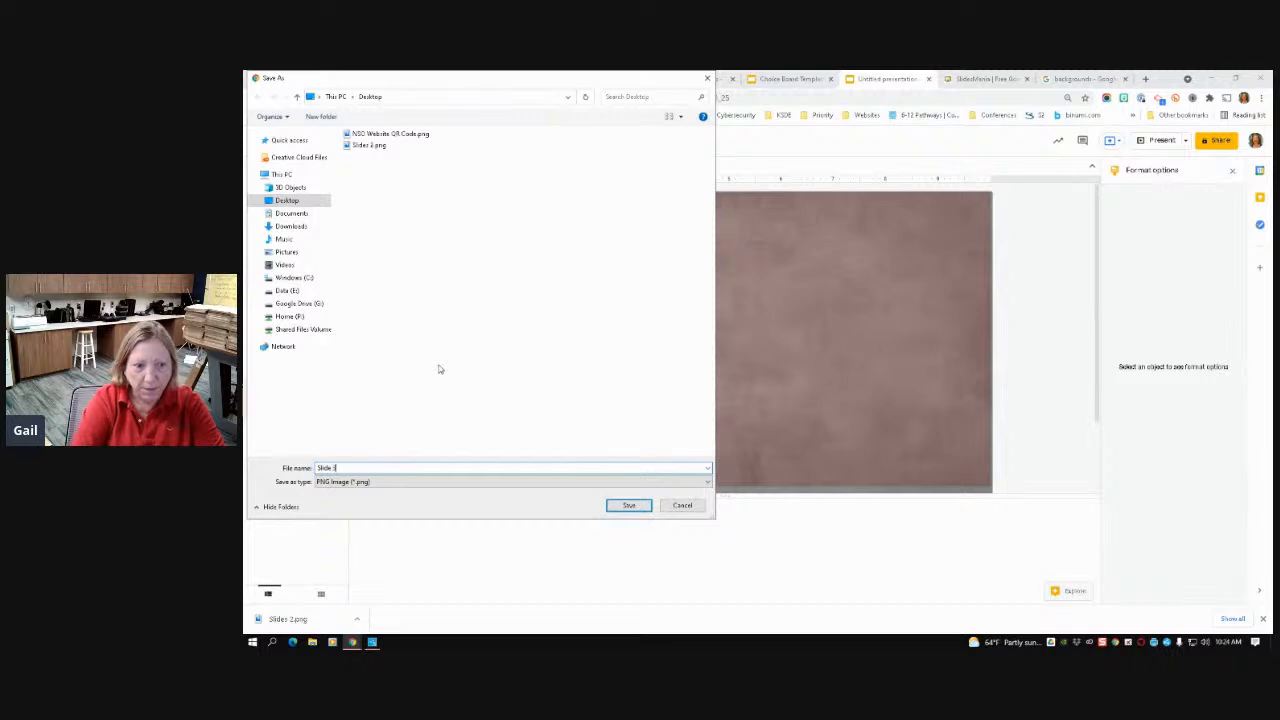
key("Return")
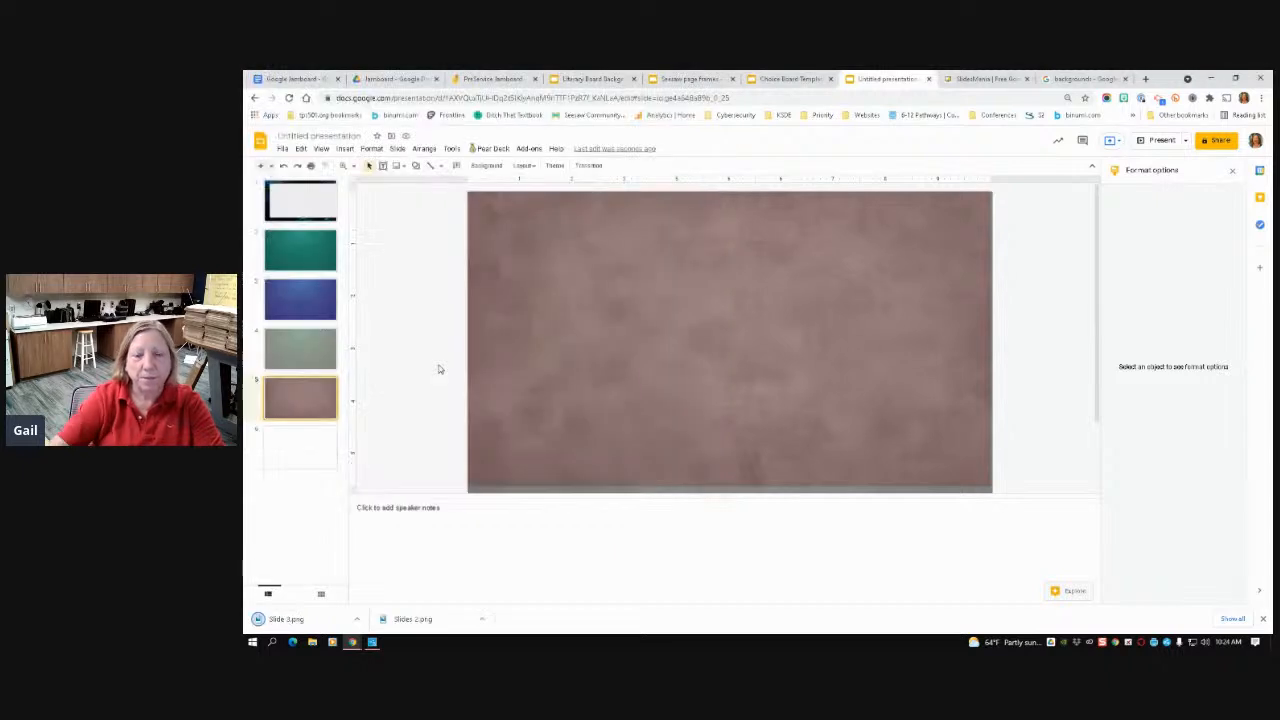
Switch to the PreService Jamboard and set the uploaded image Slide 3.png as the blank frame's background
left_click(455, 81)
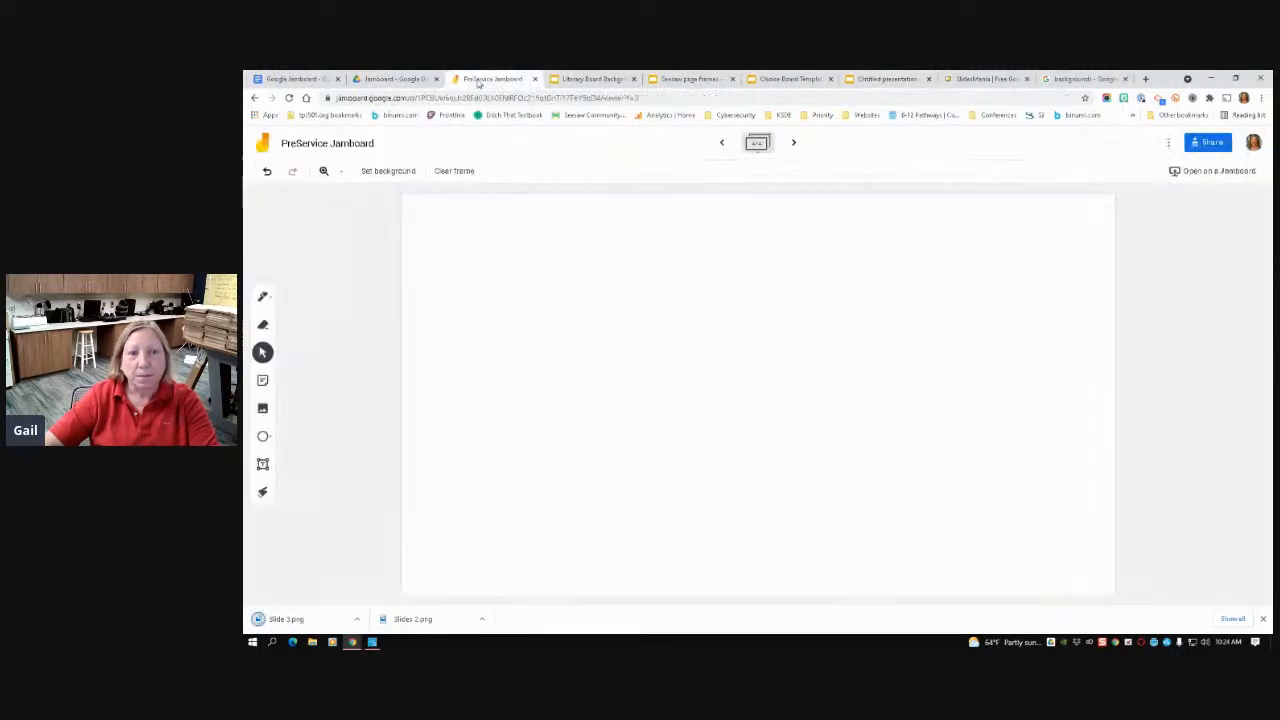
left_click(381, 172)
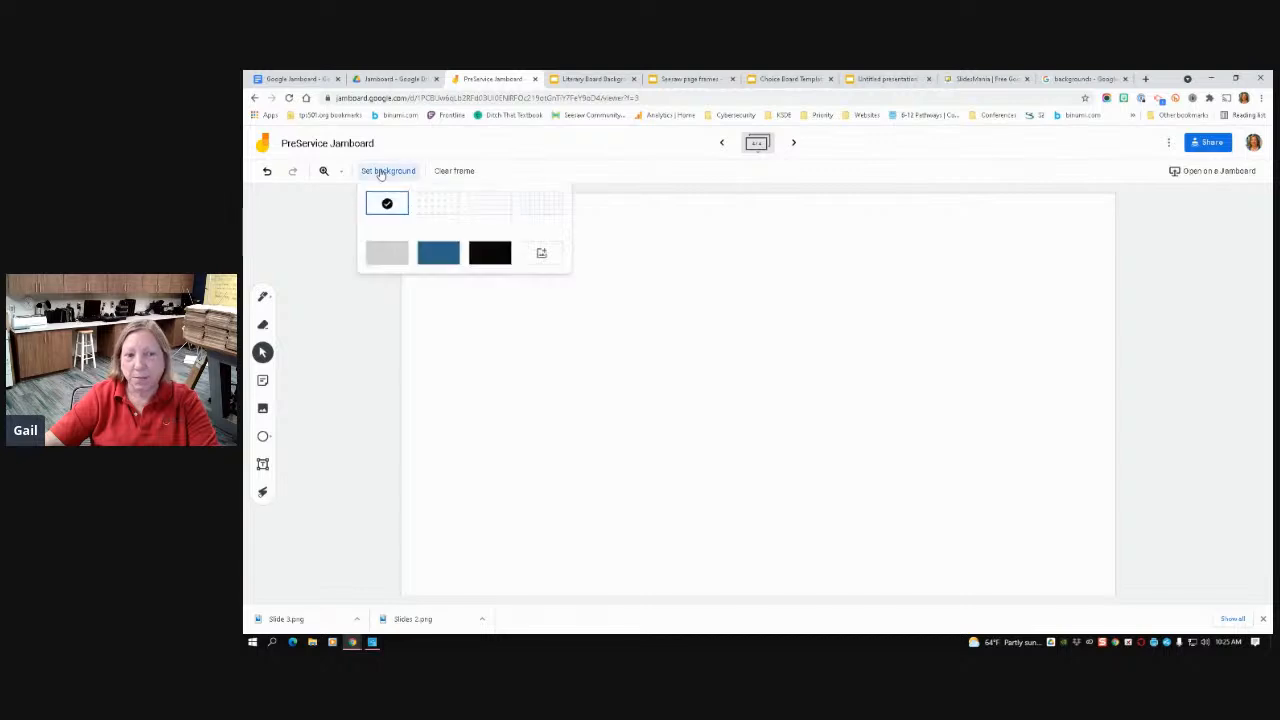
left_click(542, 255)
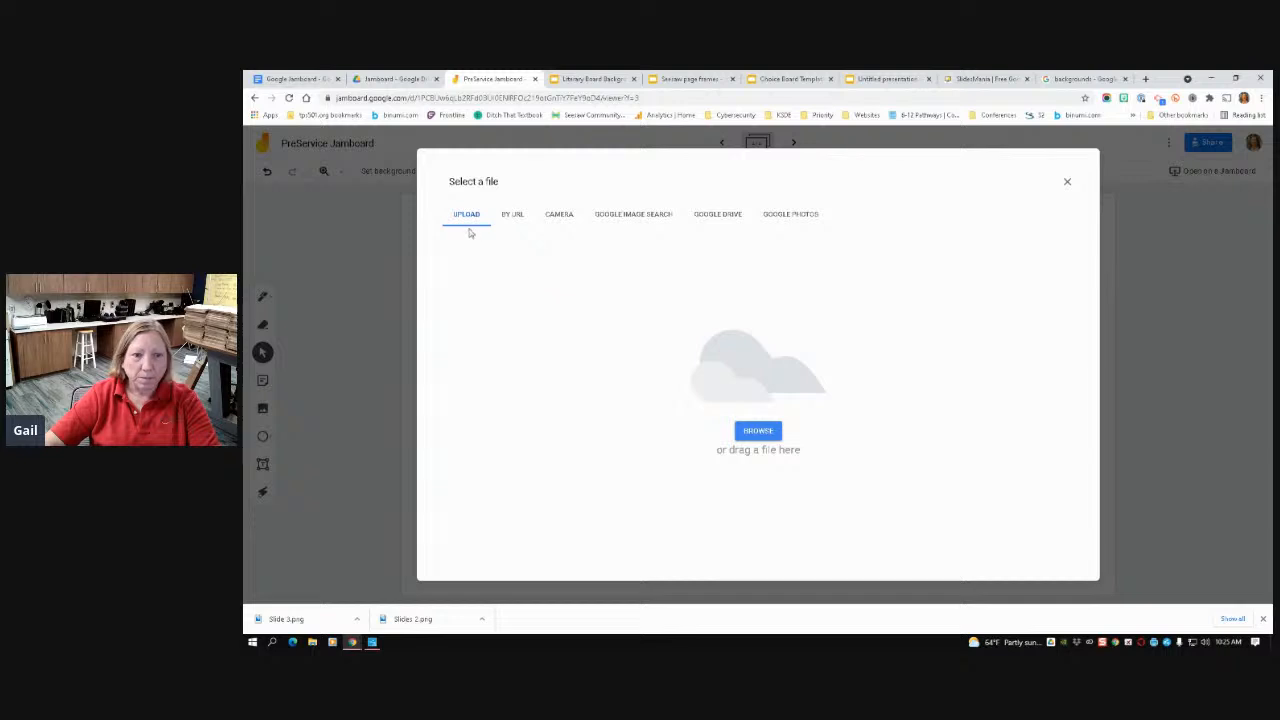
left_click(759, 431)
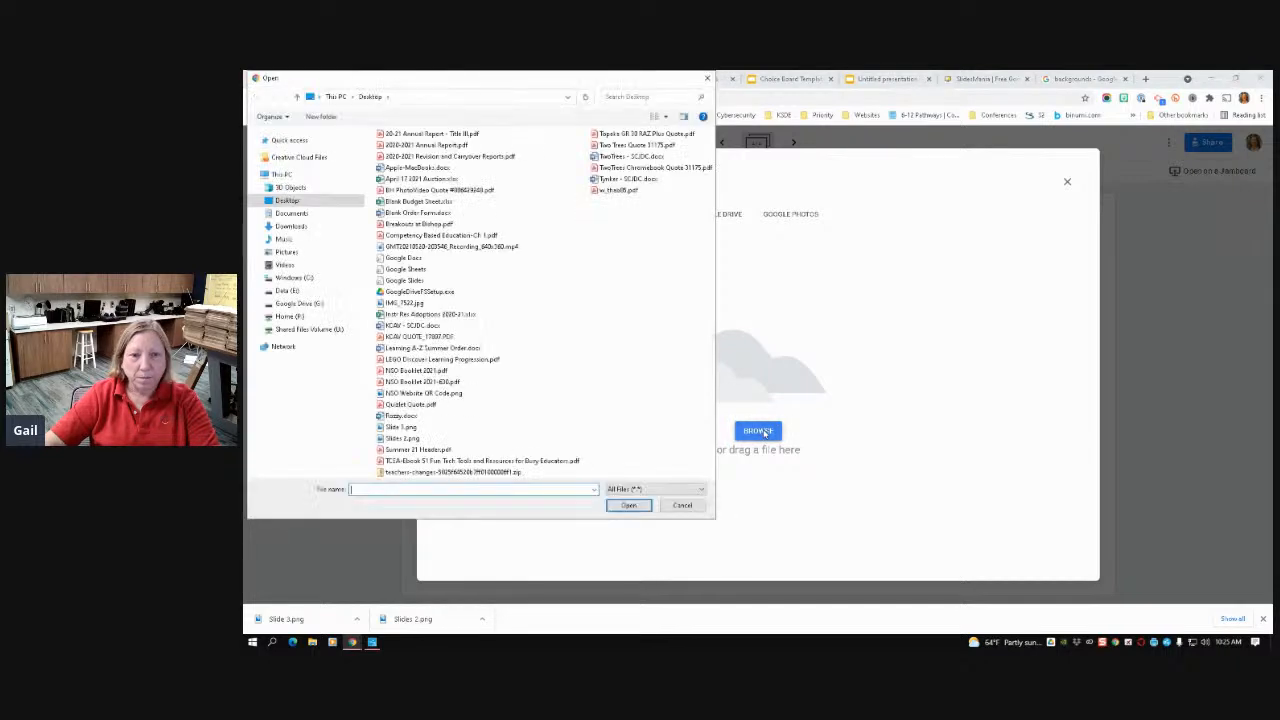
left_click(418, 429)
left_click(632, 507)
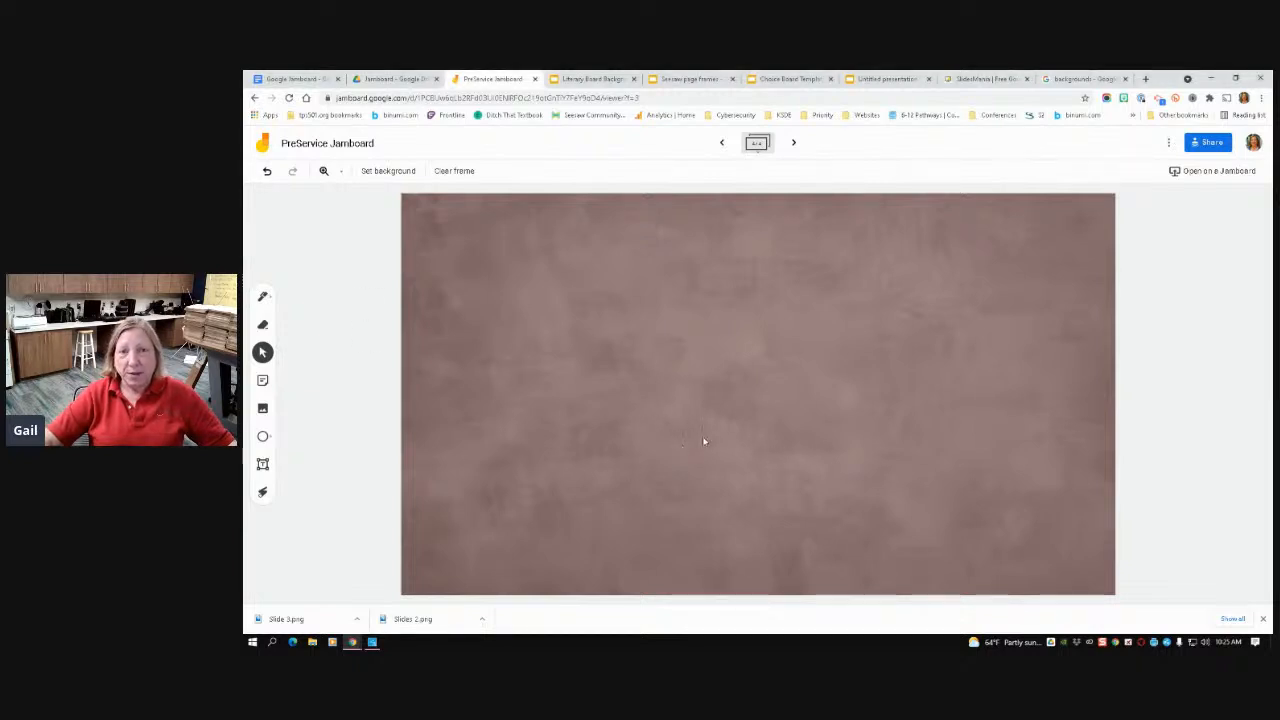
Advance the jam to the next blank frame, and select slide 5 with the red and blue activities in the Choice Board Templates presentation
left_click(799, 146)
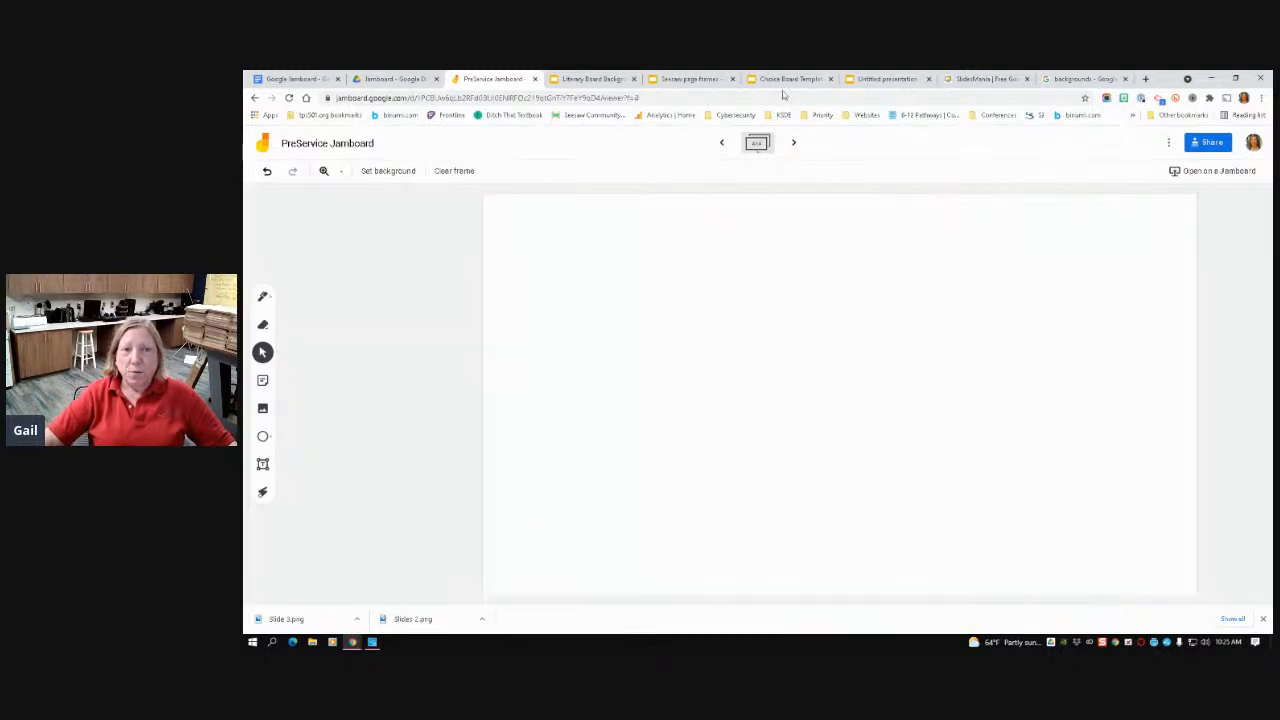
left_click(775, 79)
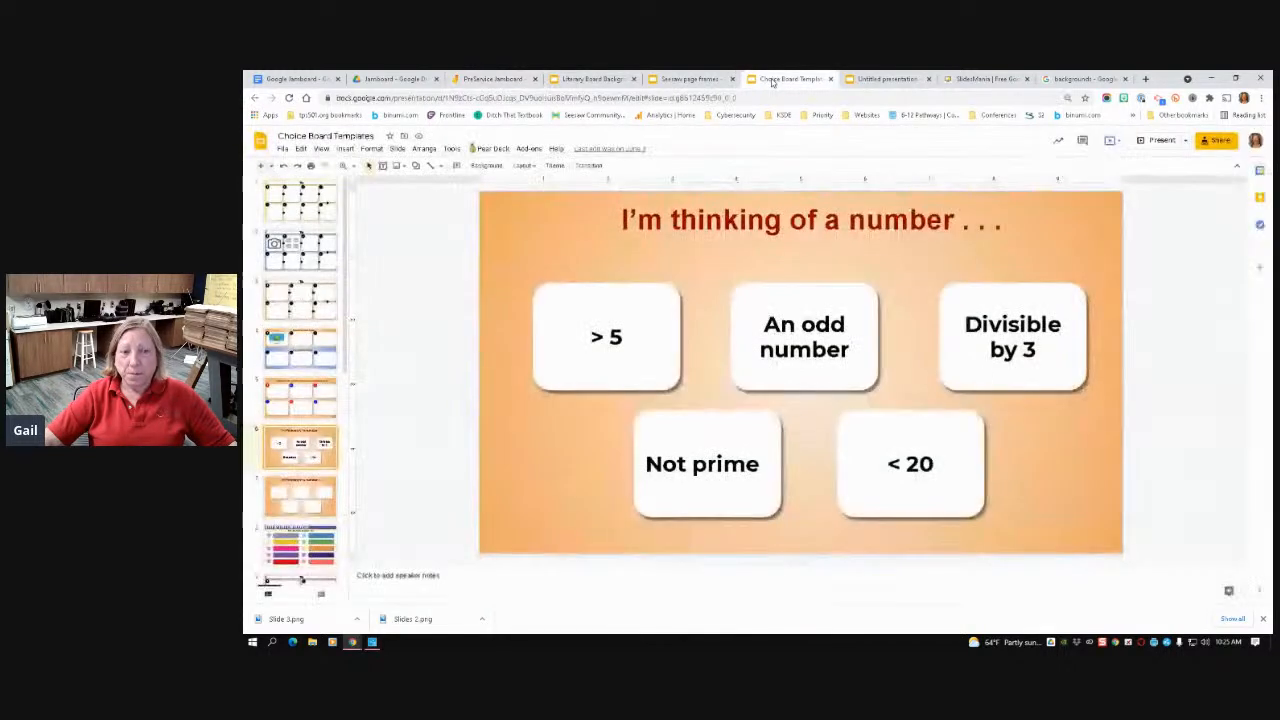
left_click(305, 398)
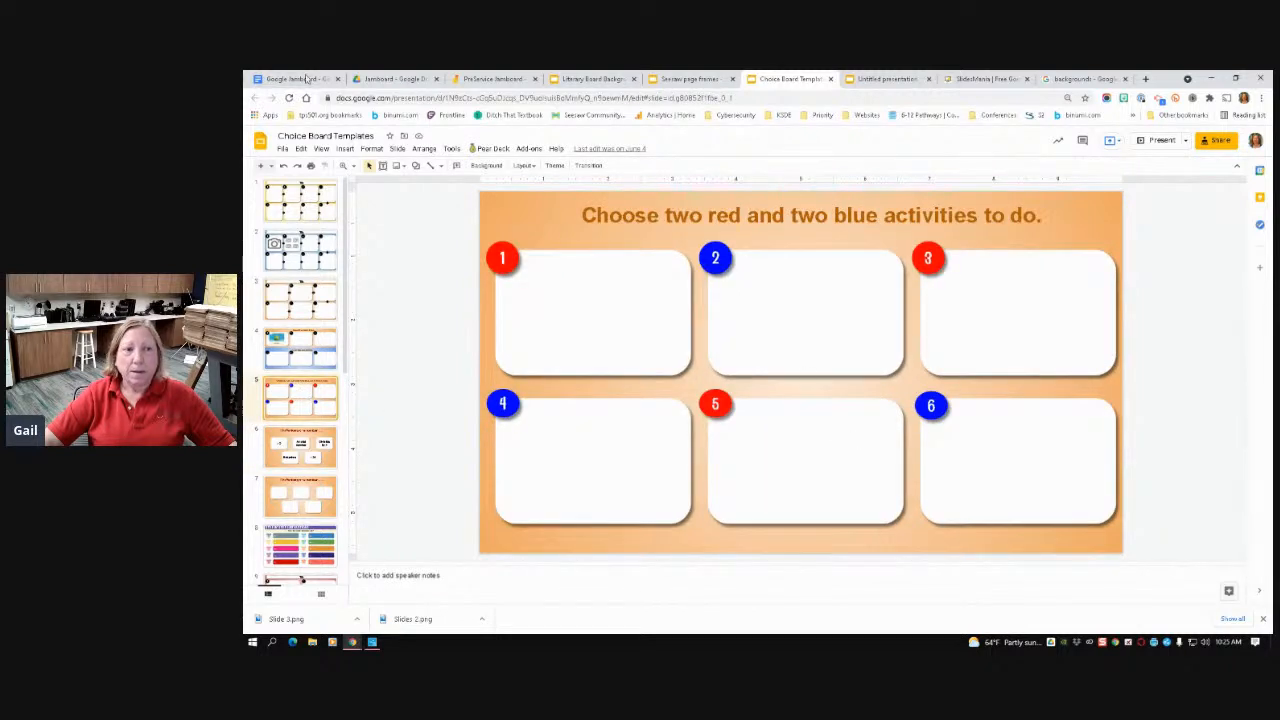
left_click(284, 149)
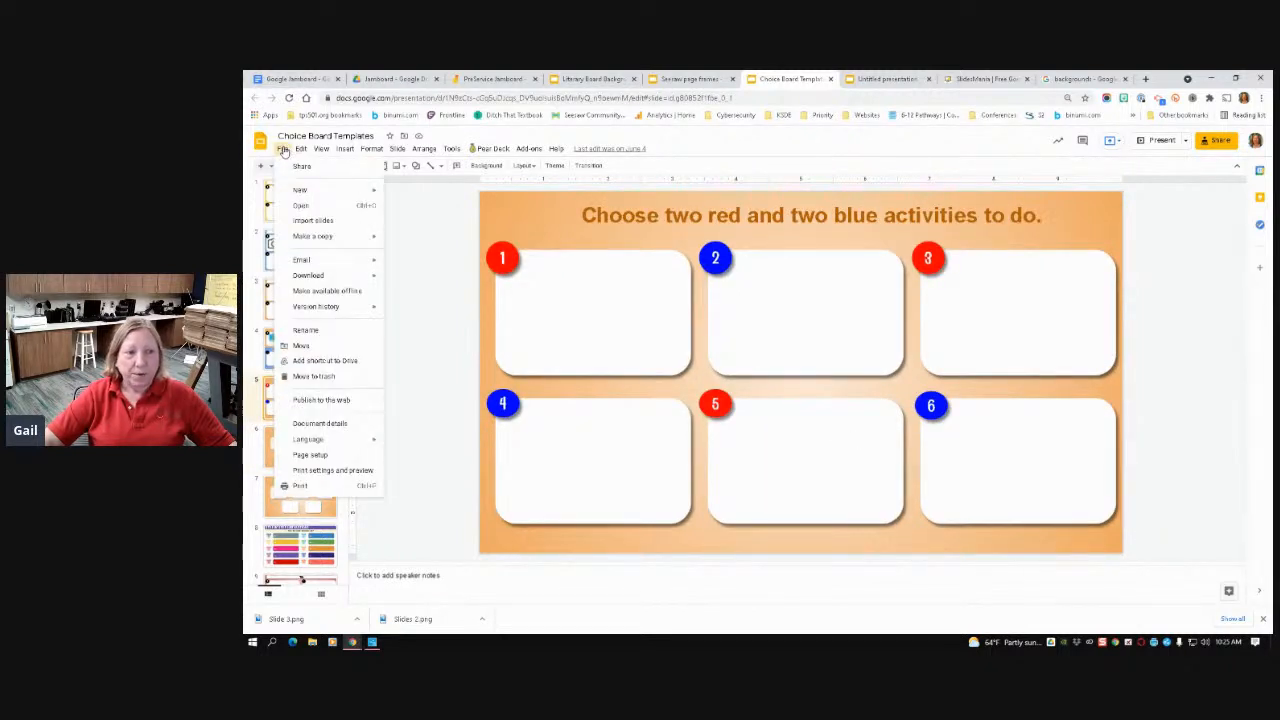
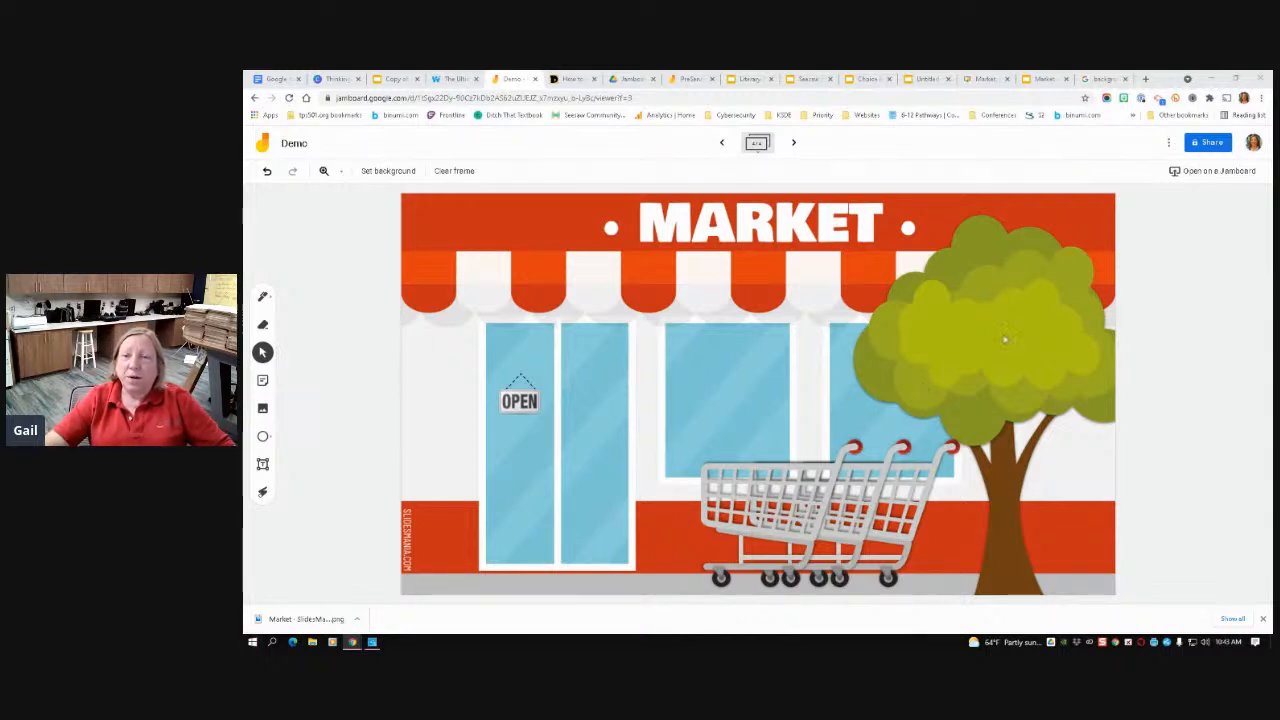
Open the GIPHY website in a new browser tab and search it for "shopping cart"
left_click(1147, 79)
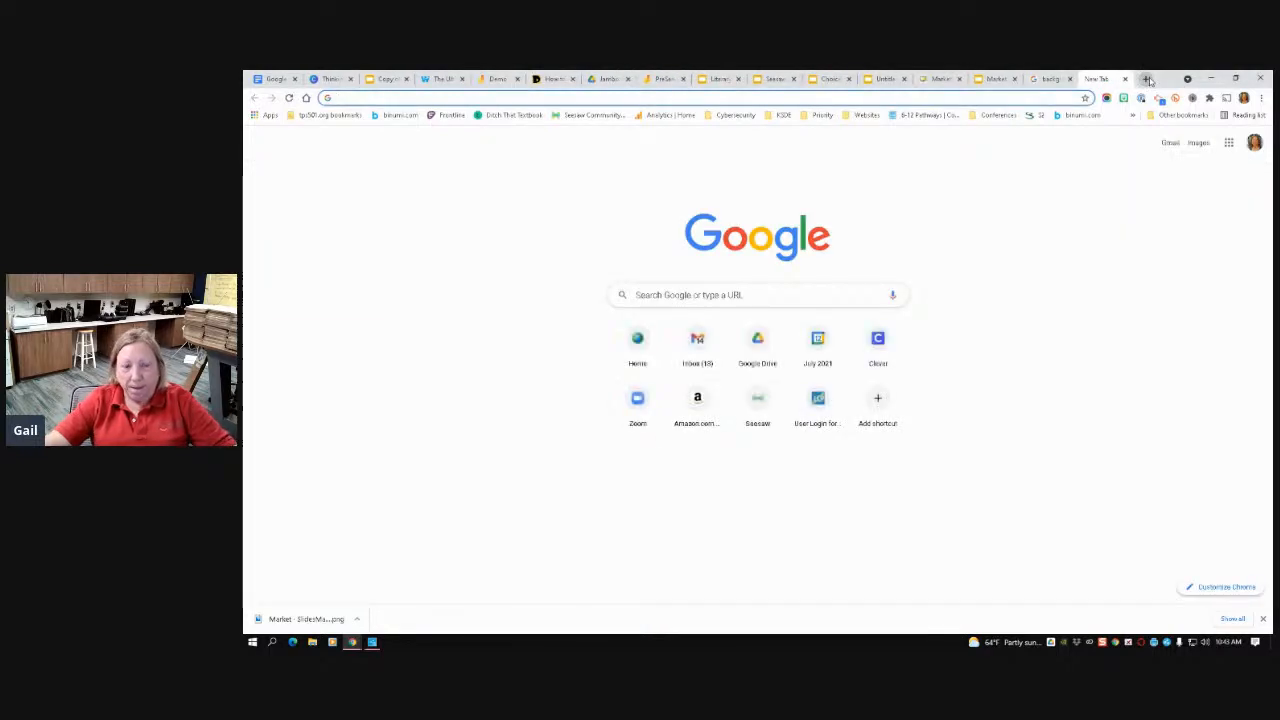
type("giphy")
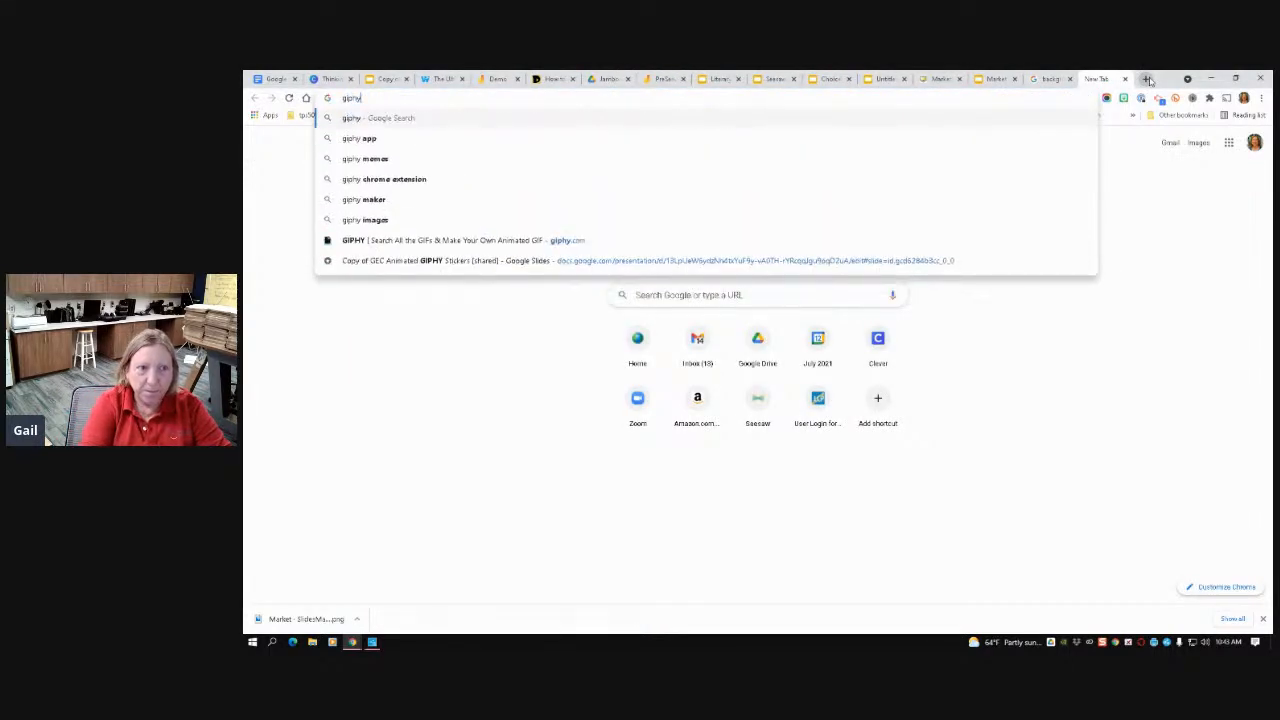
key("Return")
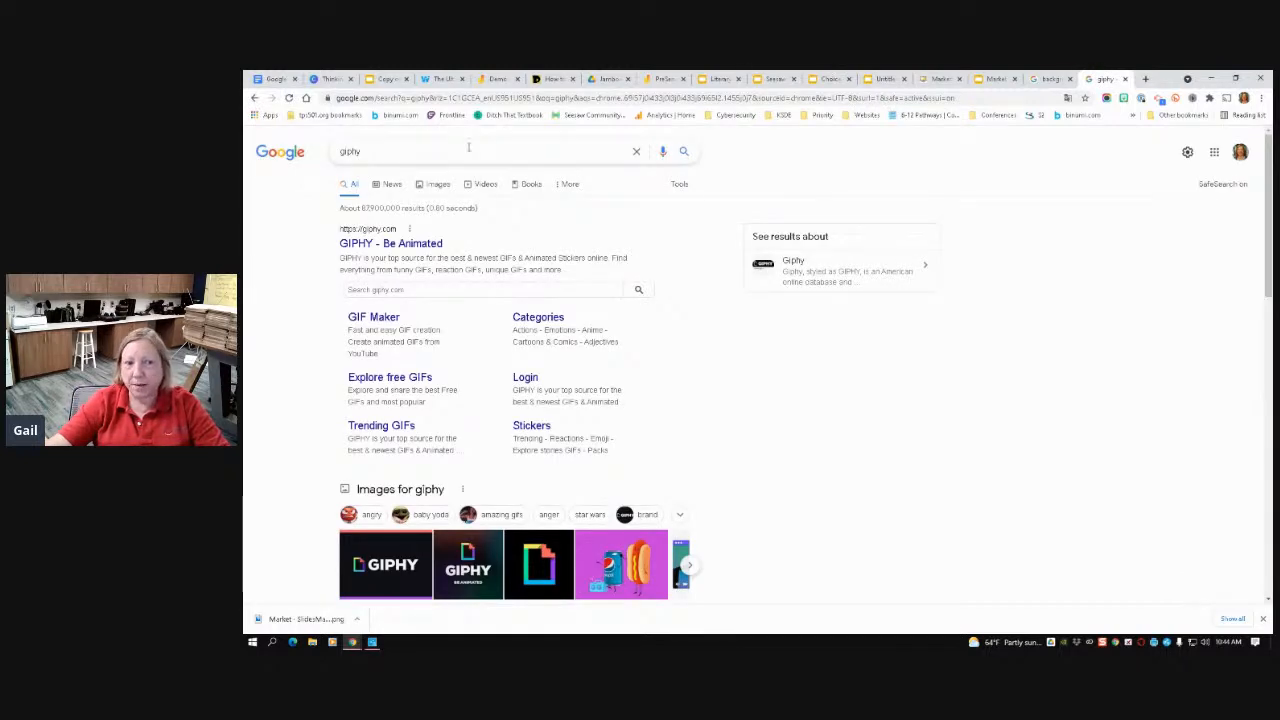
left_click(357, 248)
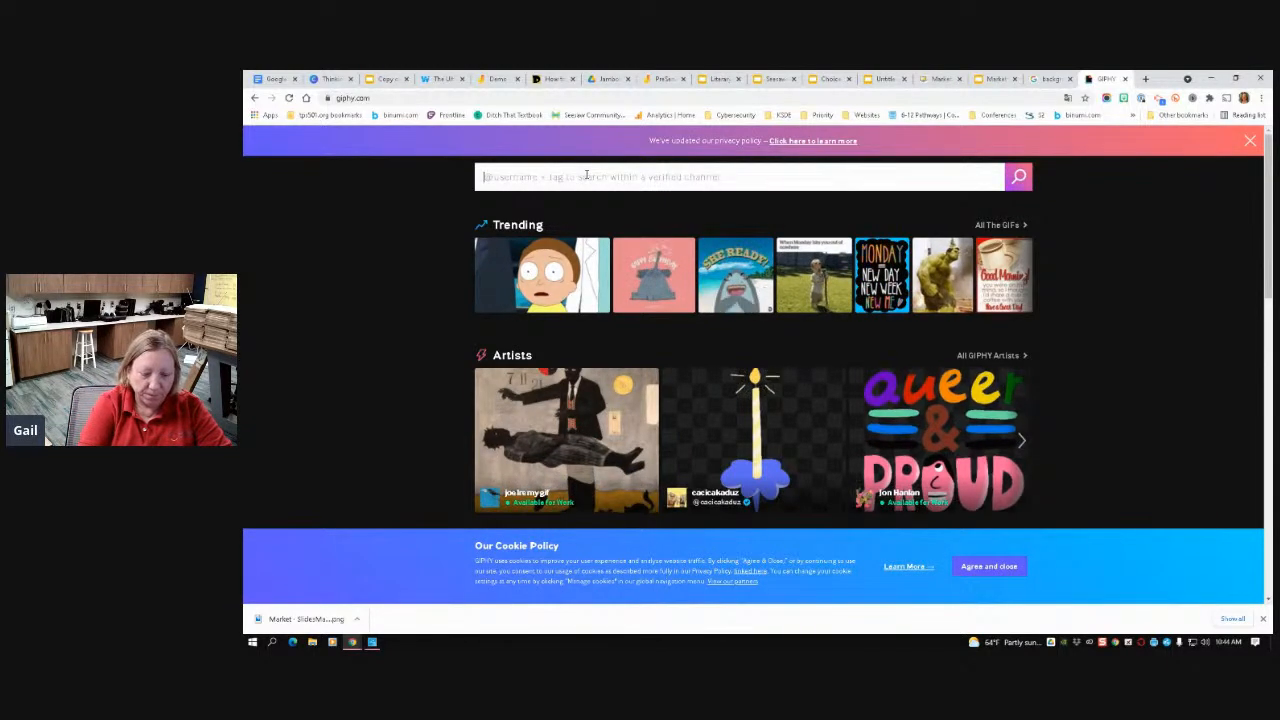
type("shopping cart")
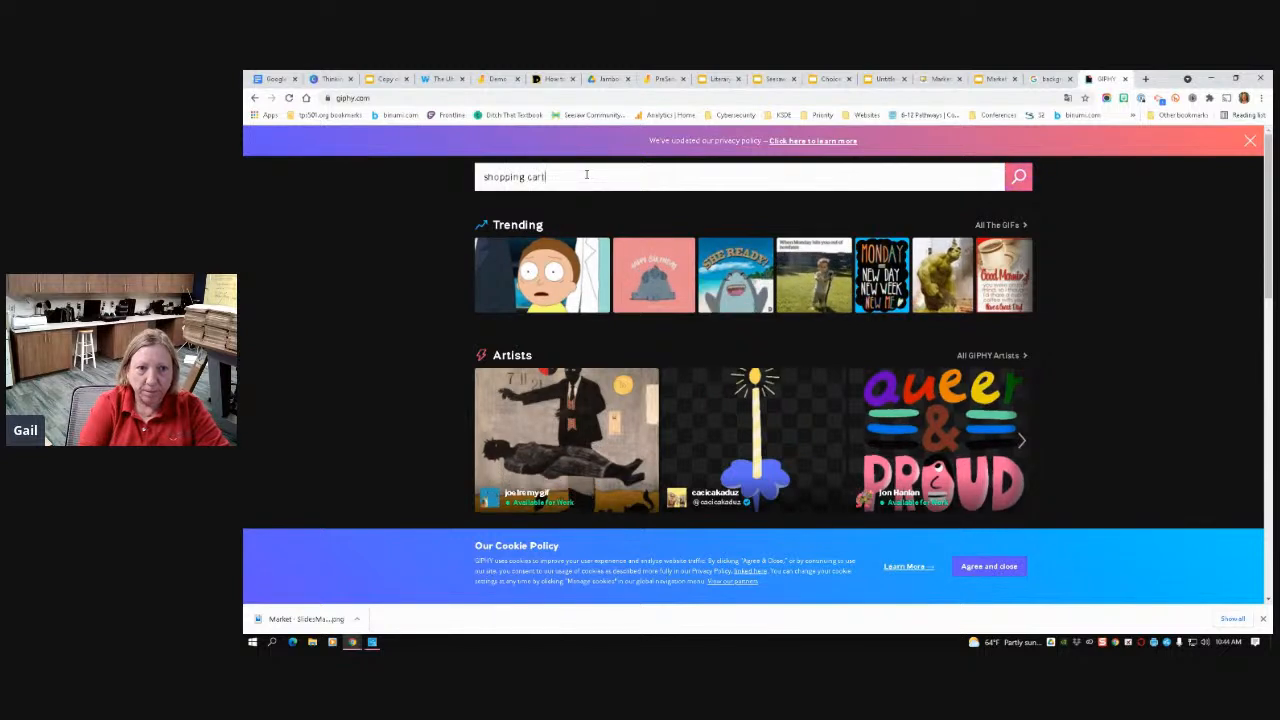
key("Return")
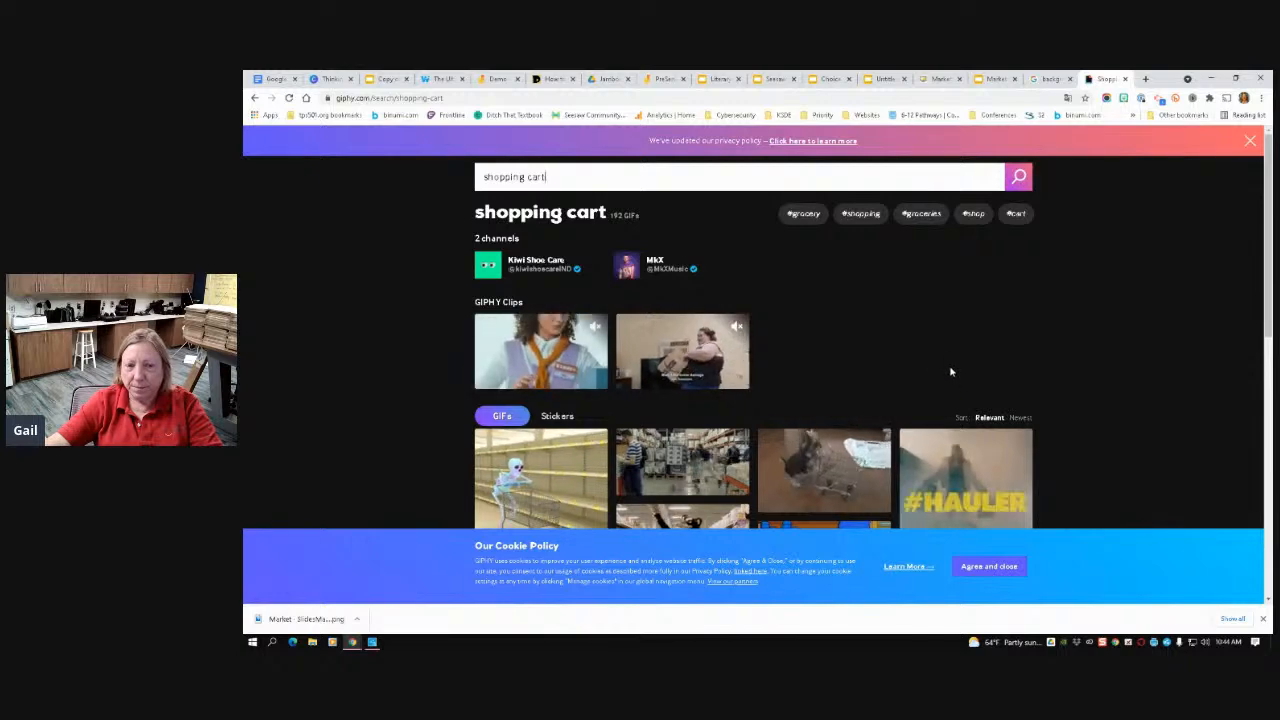
Browse the shopping cart GIFs and open the one of the small dog pushing a cart
scroll(950, 370, "down", 3)
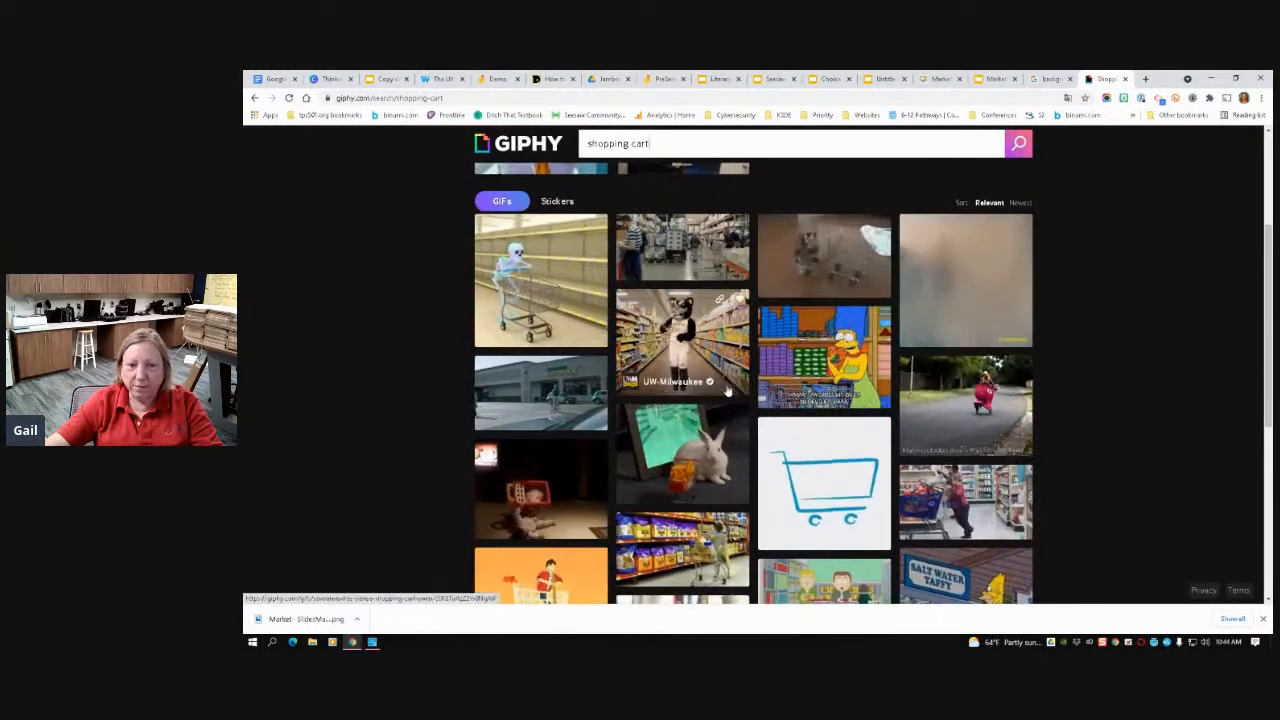
scroll(622, 418, "down", 1)
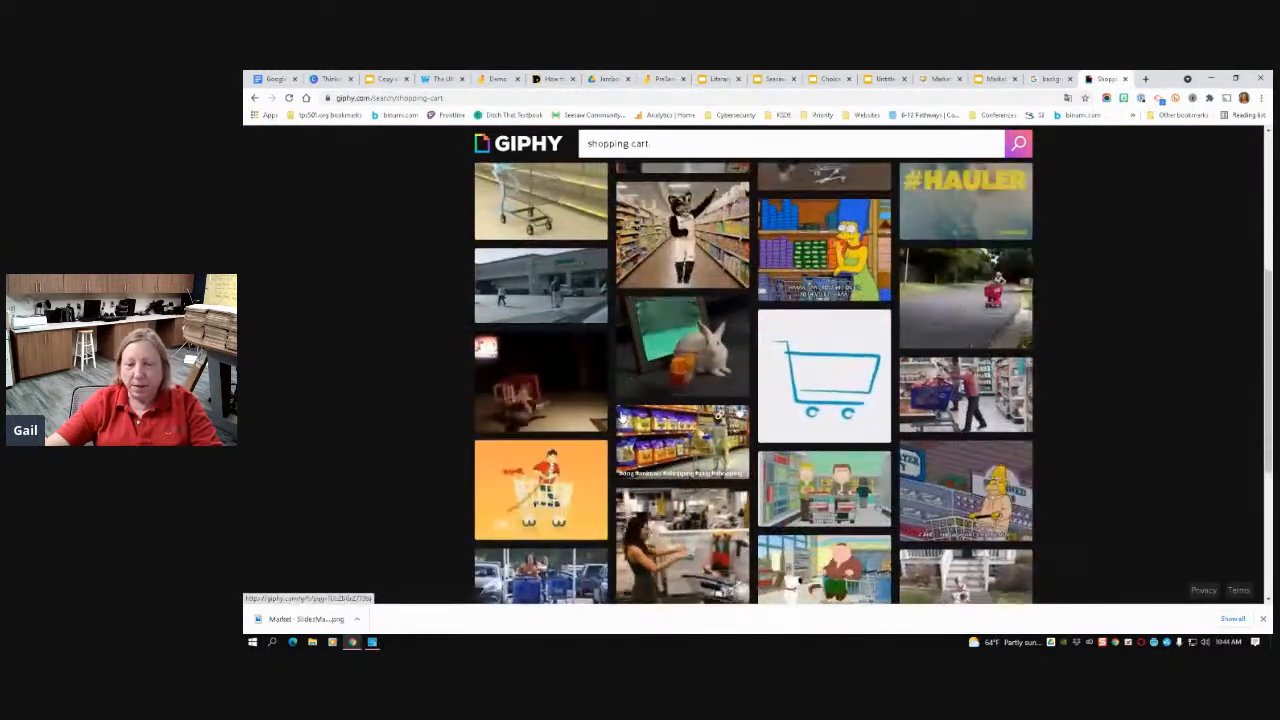
scroll(616, 425, "down", 2)
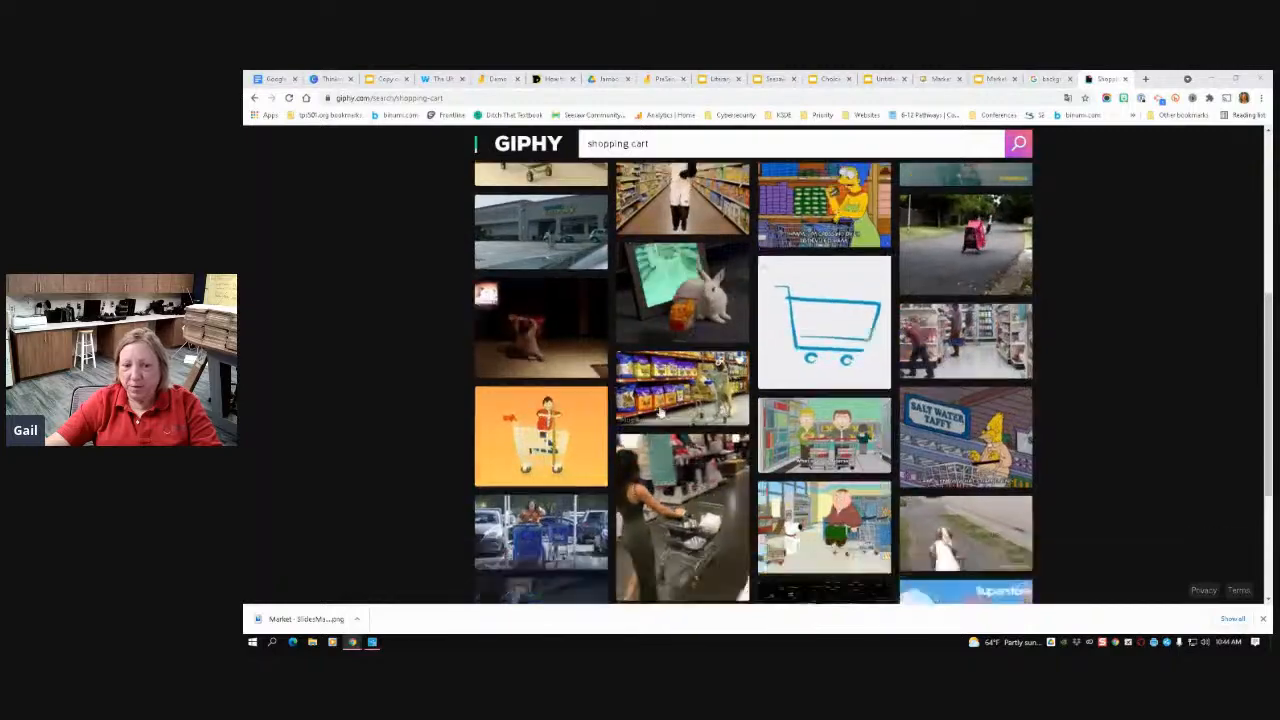
scroll(659, 412, "down", 1)
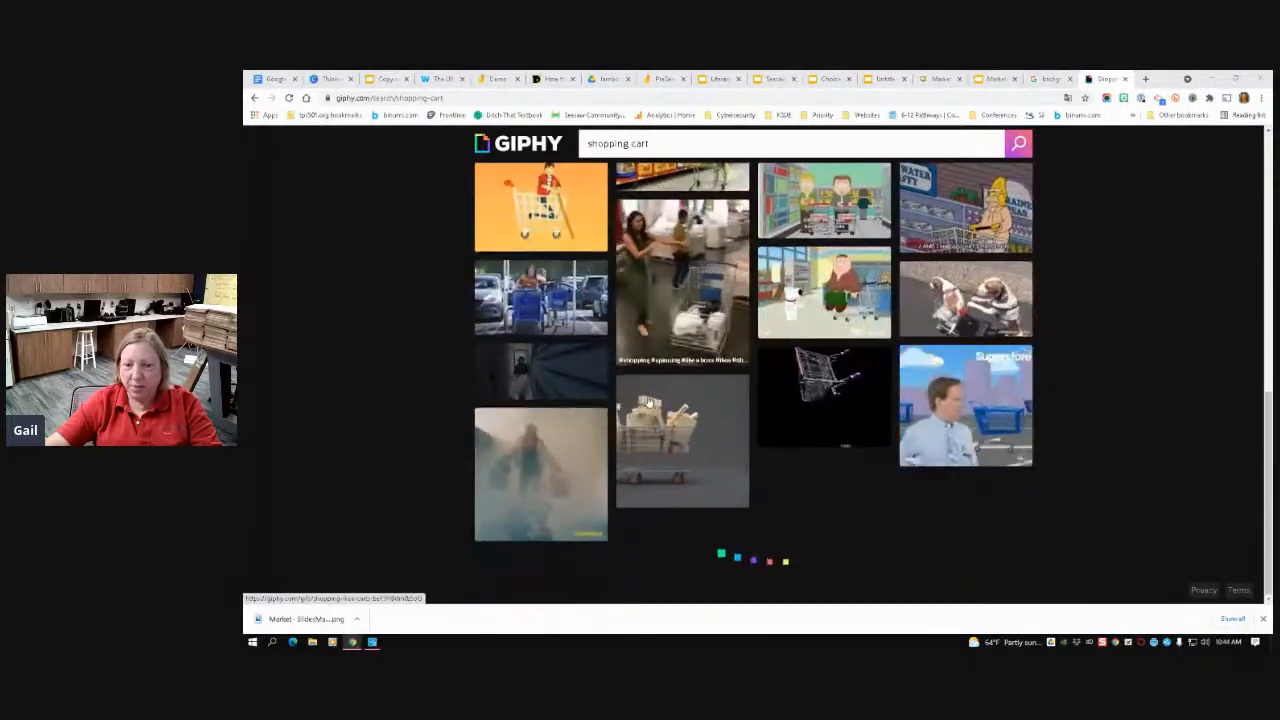
scroll(680, 452, "up", 2)
scroll(679, 452, "up", 1)
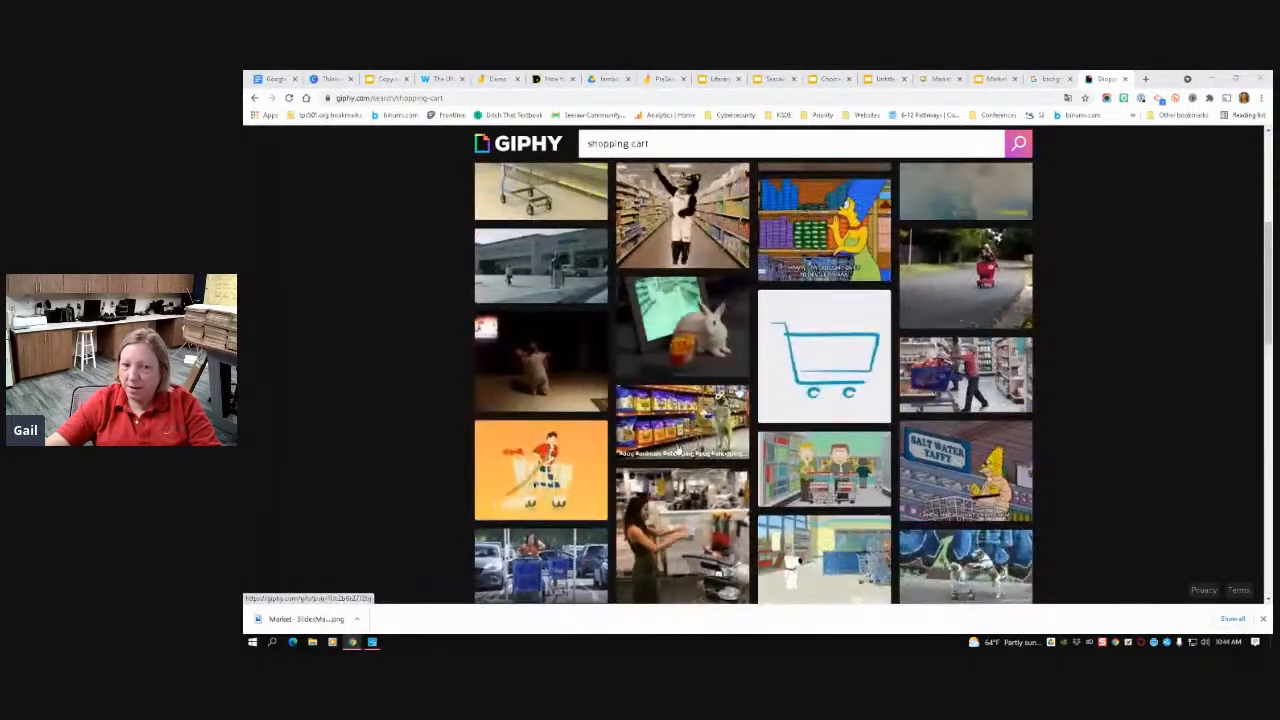
scroll(724, 456, "up", 3)
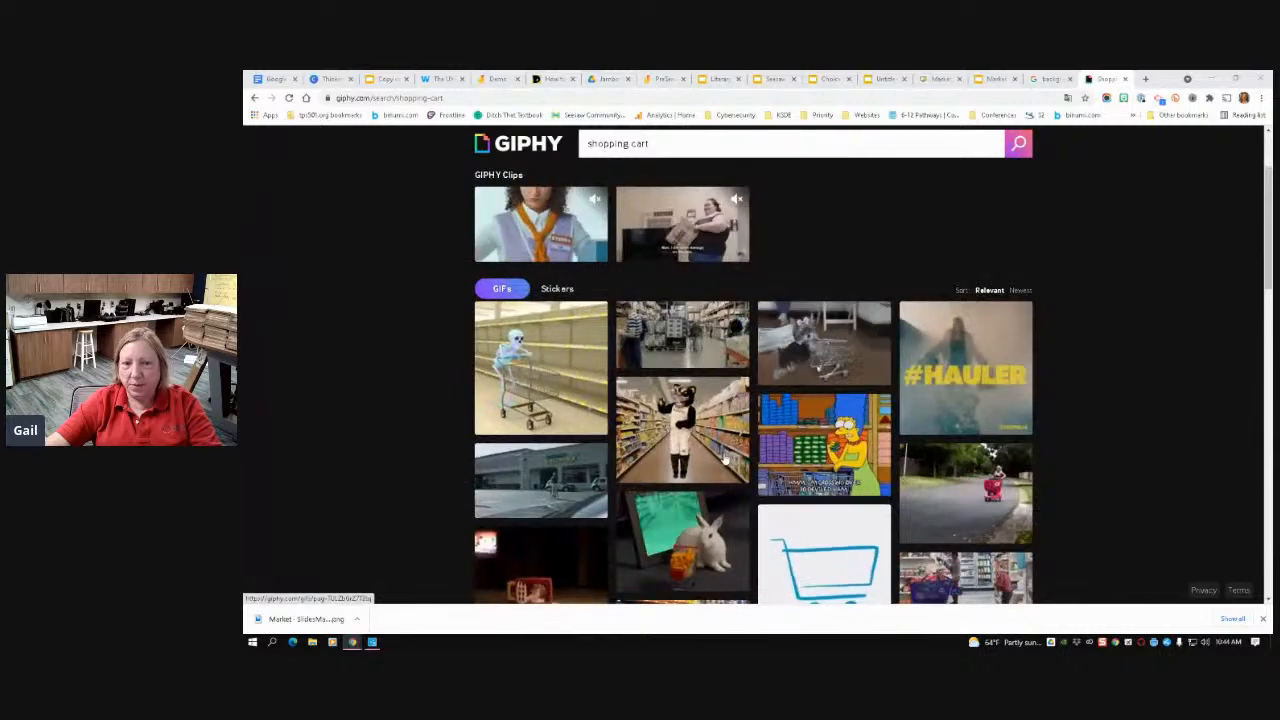
left_click(833, 344)
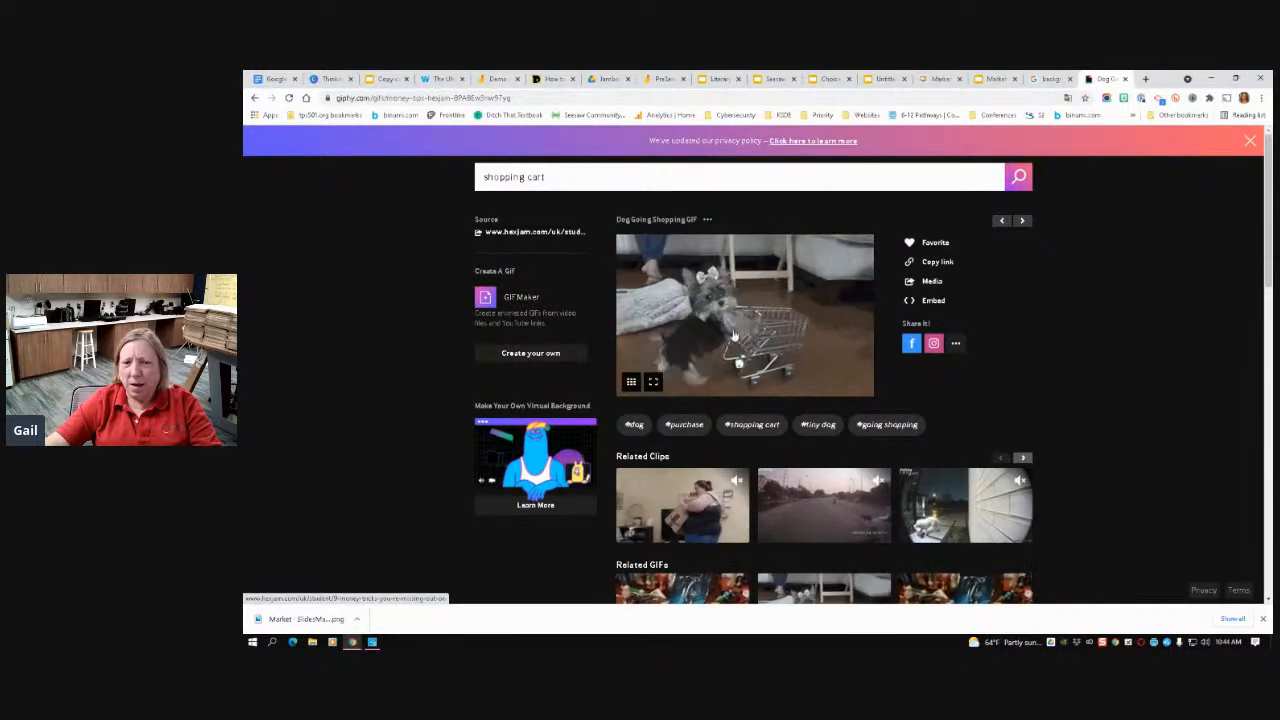
Show the links of the Dog Going Shopping GIF and select its short link for copying
right_click(709, 282)
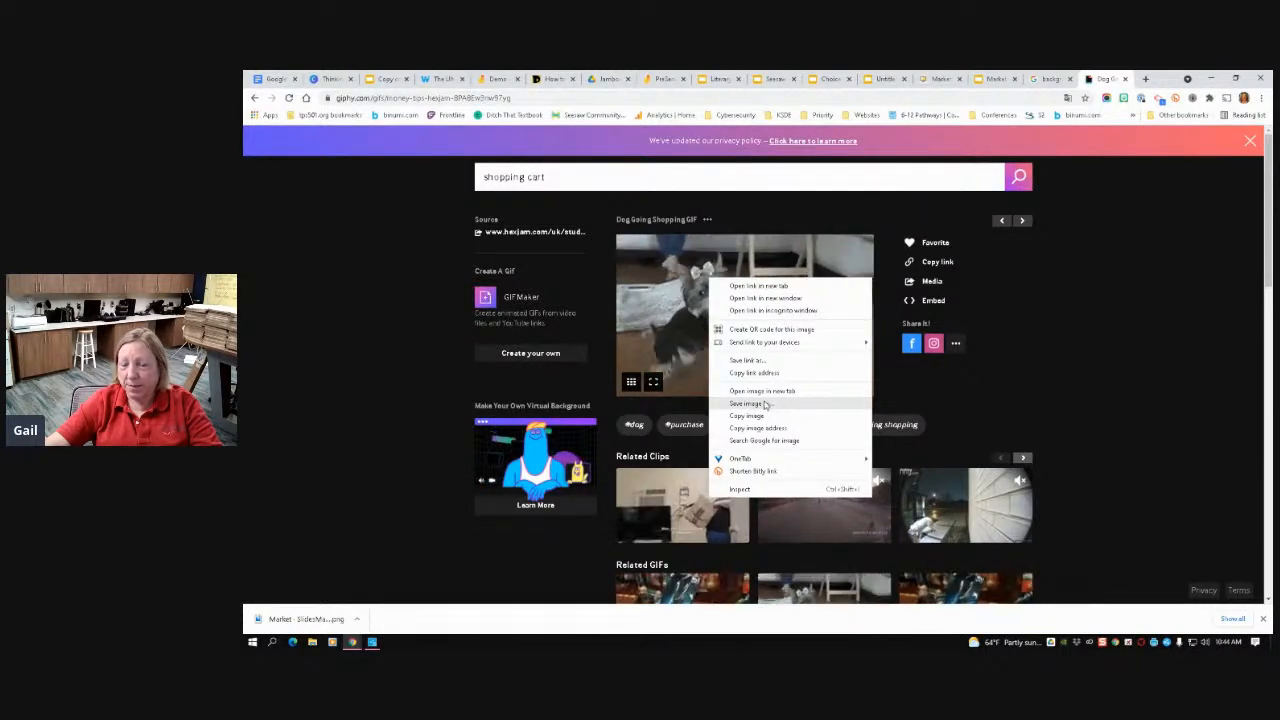
left_click(944, 263)
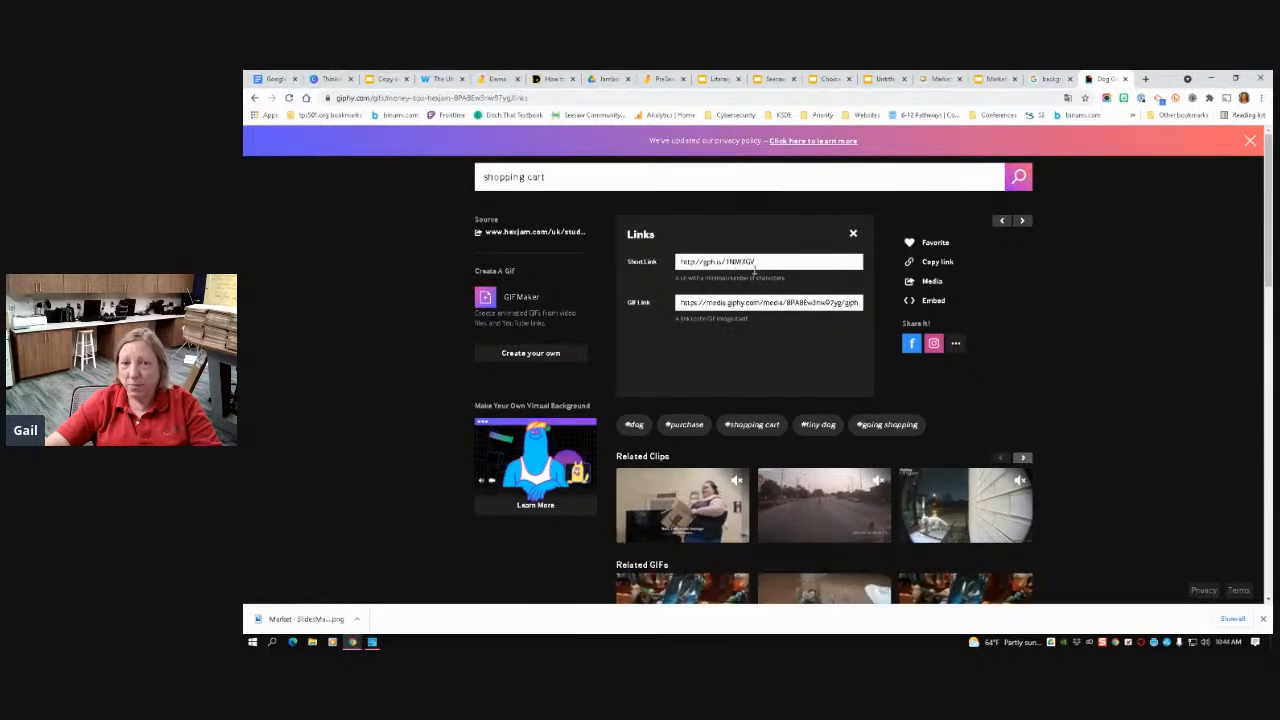
left_click_drag(857, 261, 667, 251)
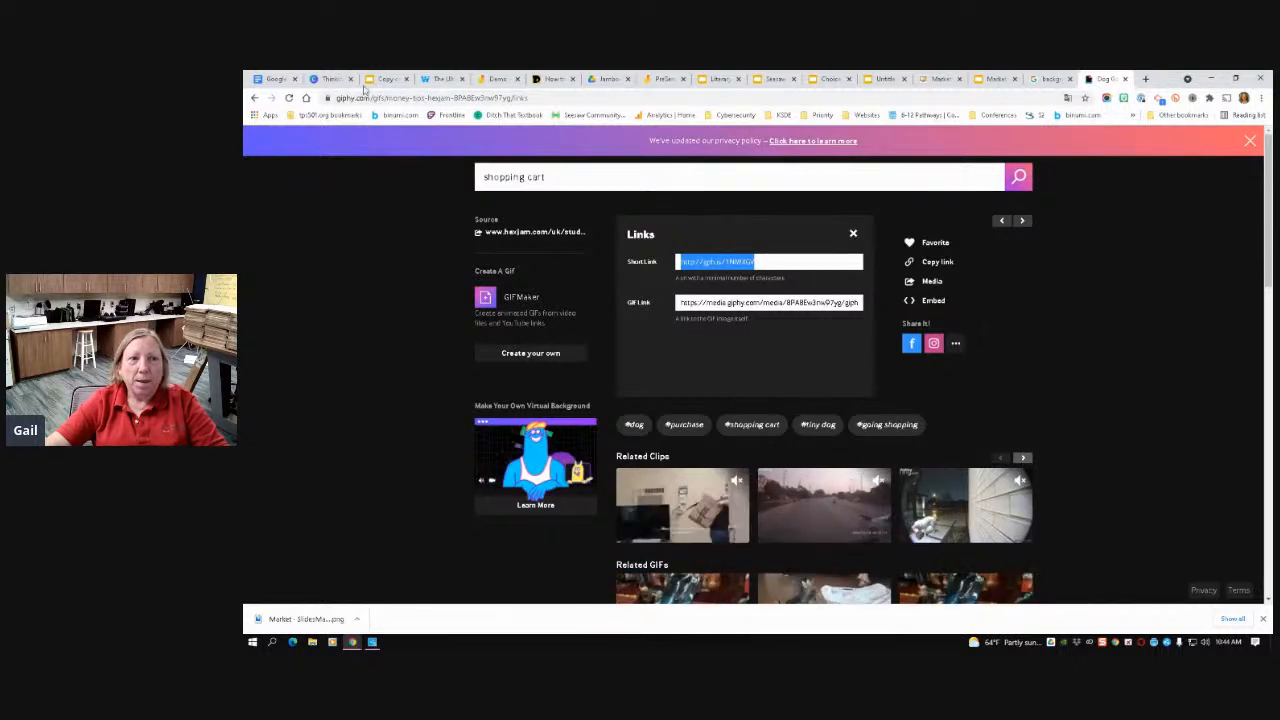
Try to insert the dog GIF into the Market frame of the Demo jam by its GIPHY short link
left_click(495, 79)
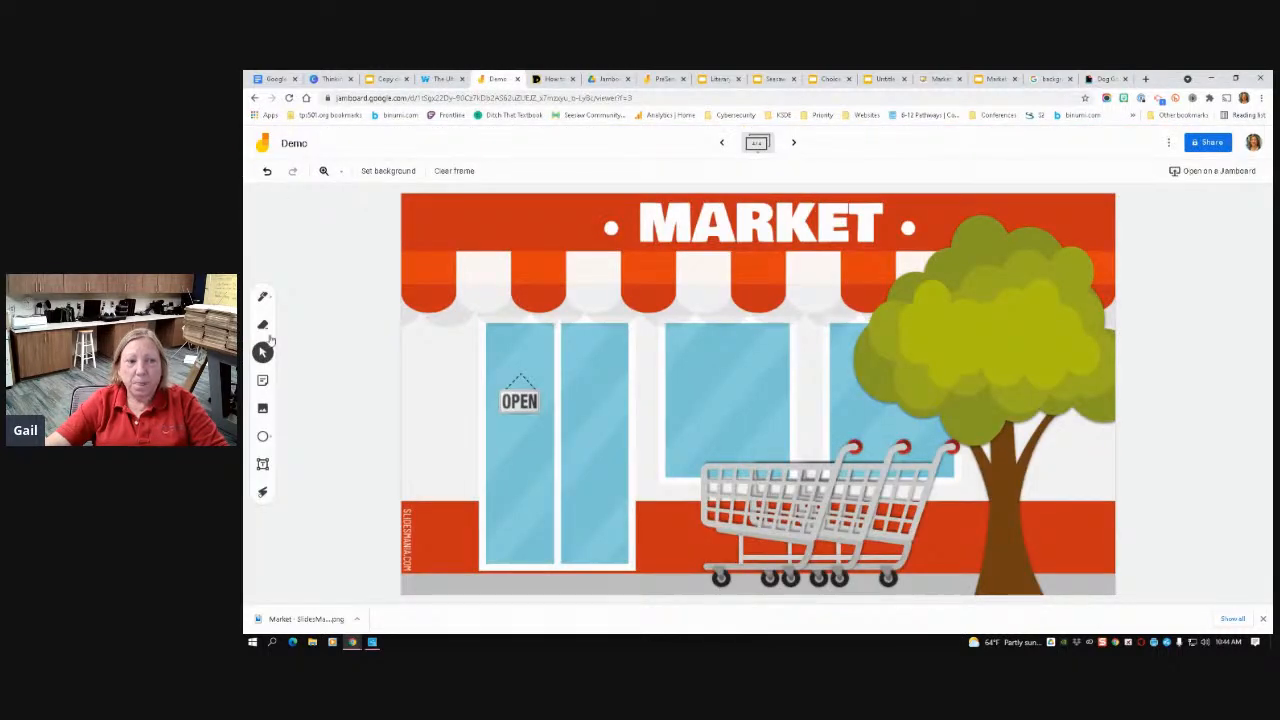
left_click(263, 408)
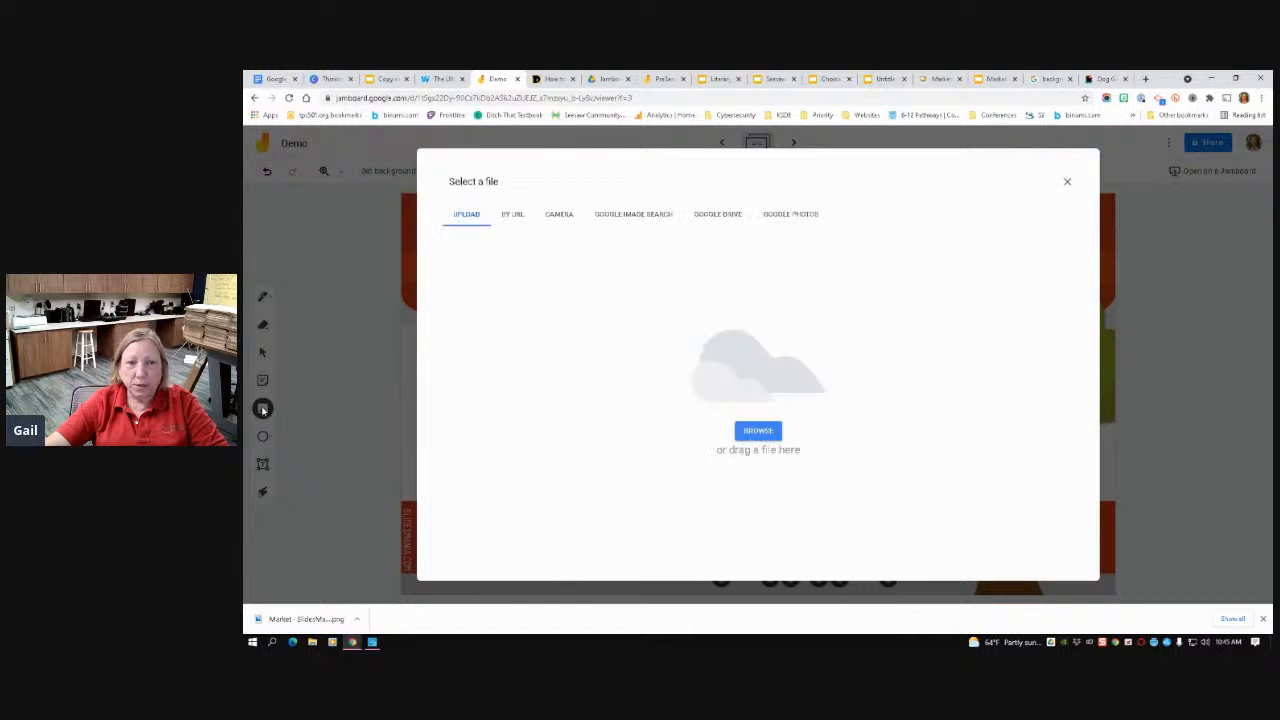
left_click(515, 214)
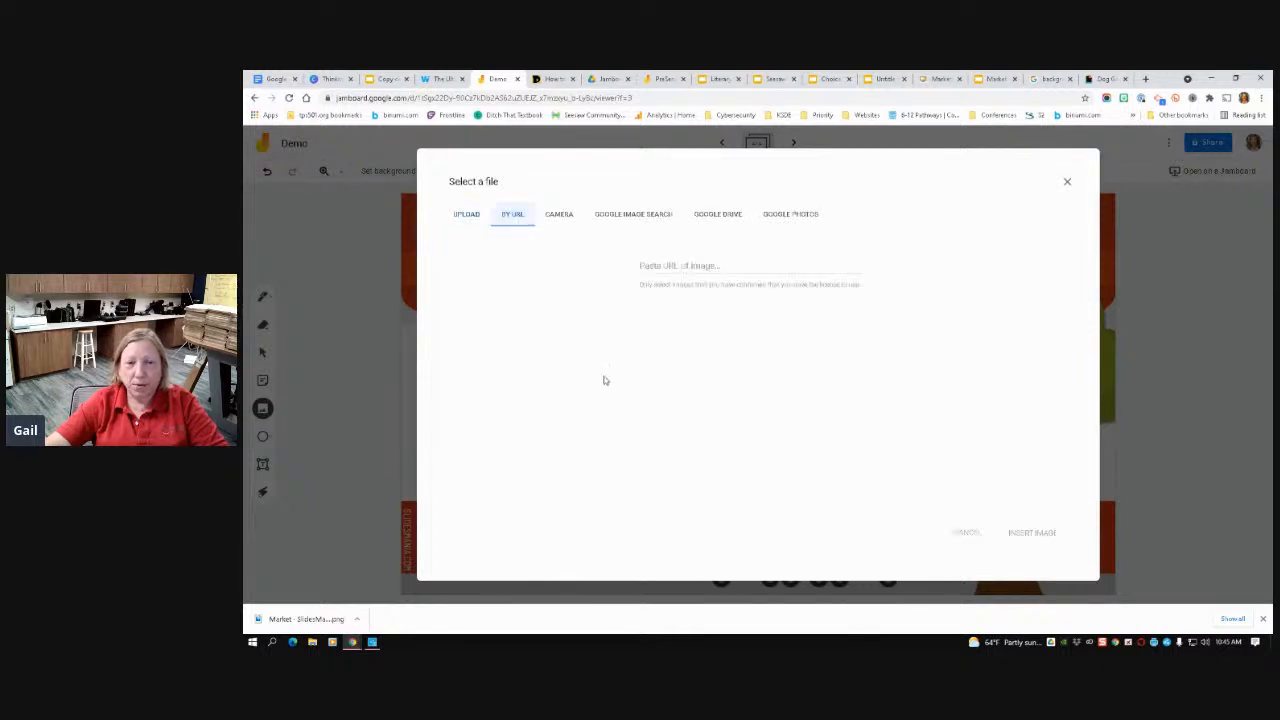
left_click(710, 264)
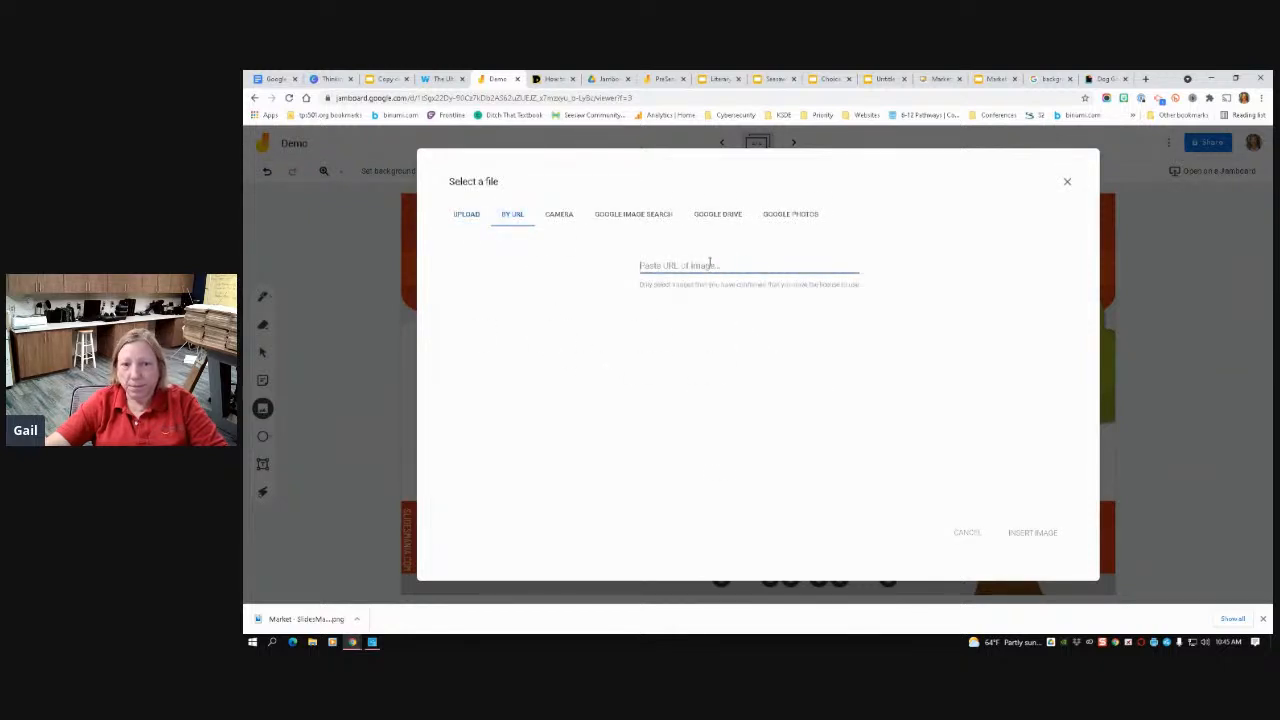
key("ctrl+v")
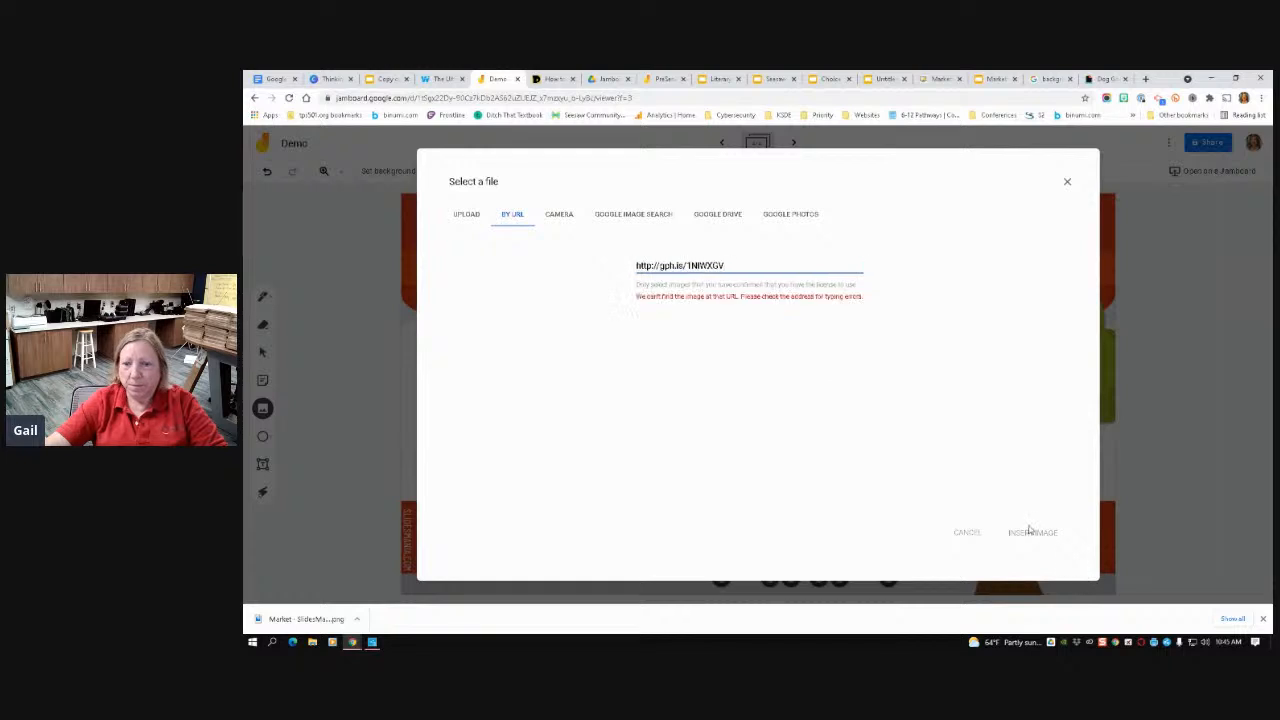
left_click(1035, 539)
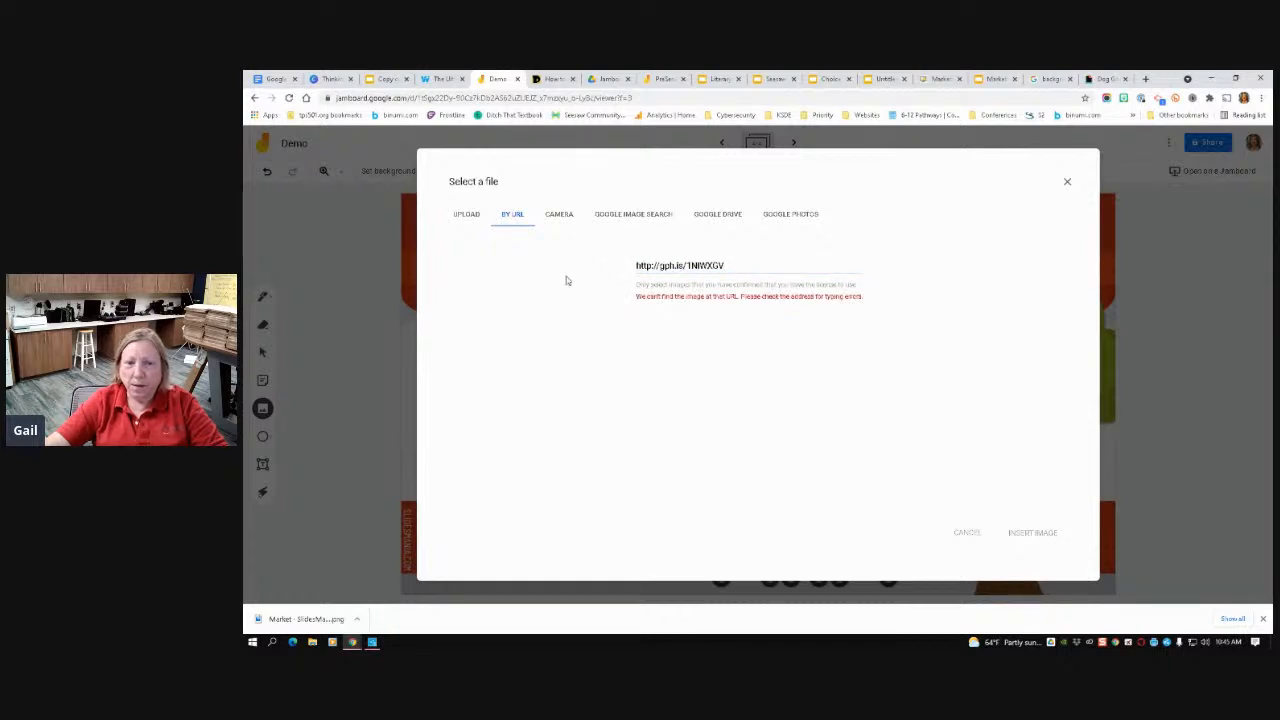
left_click(1067, 182)
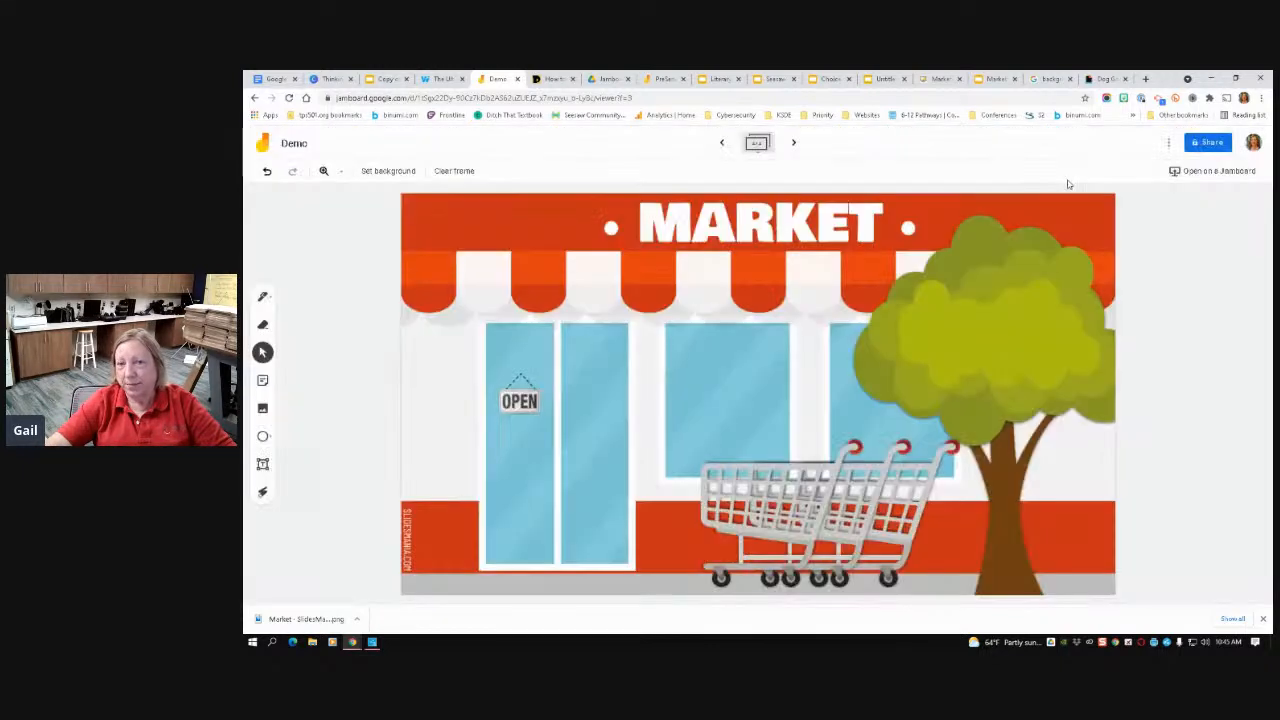
Return to GIPHY and reopen the Dog Going Shopping GIF from the shopping cart results
left_click(1104, 78)
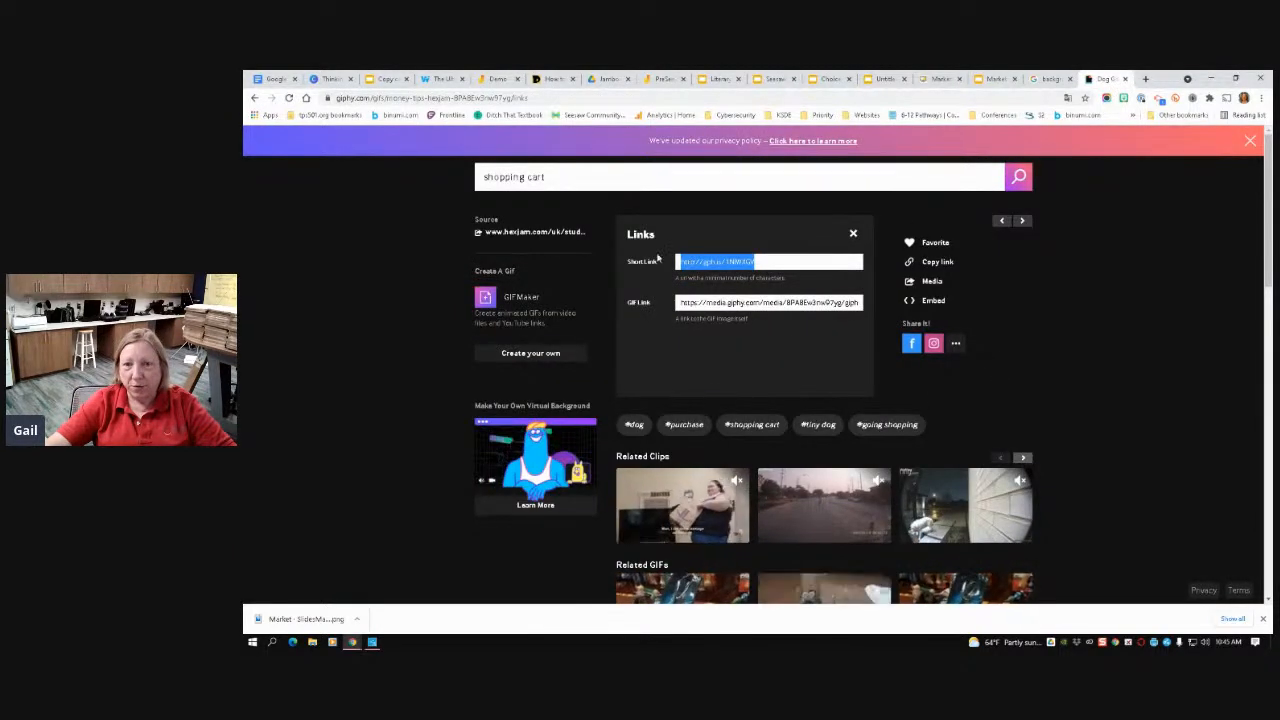
left_click(254, 98)
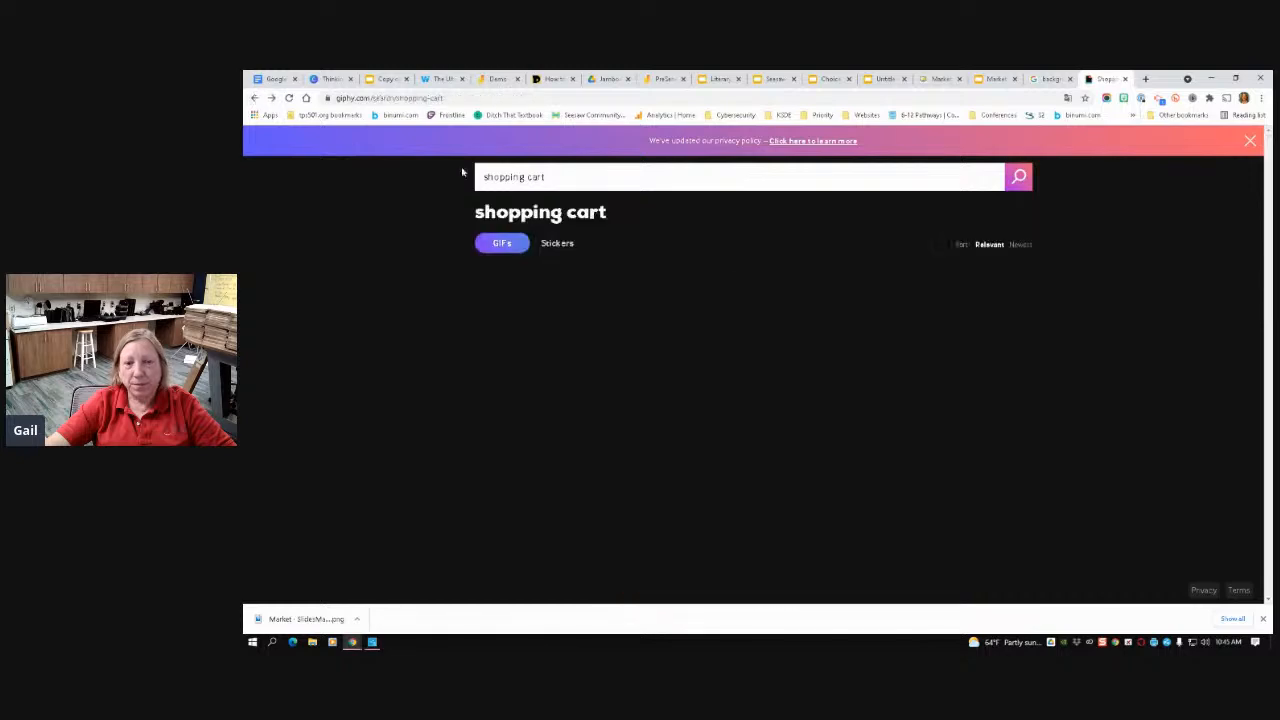
left_click(824, 462)
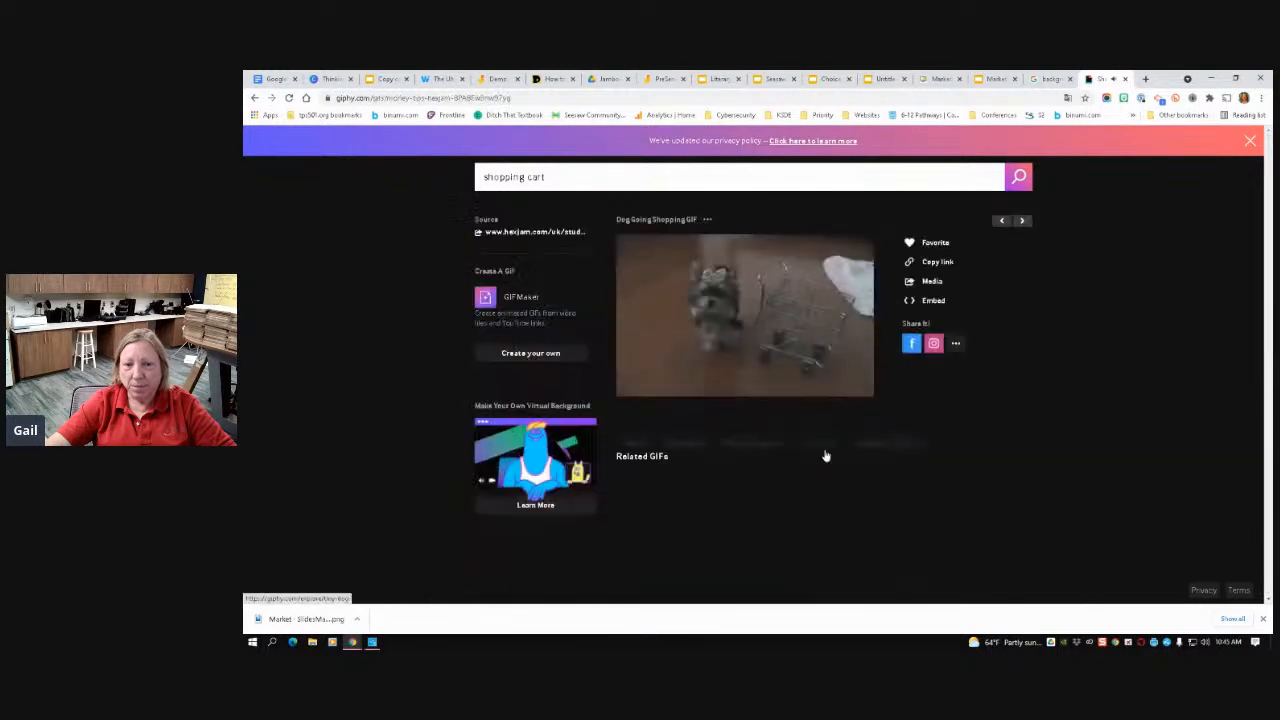
right_click(750, 244)
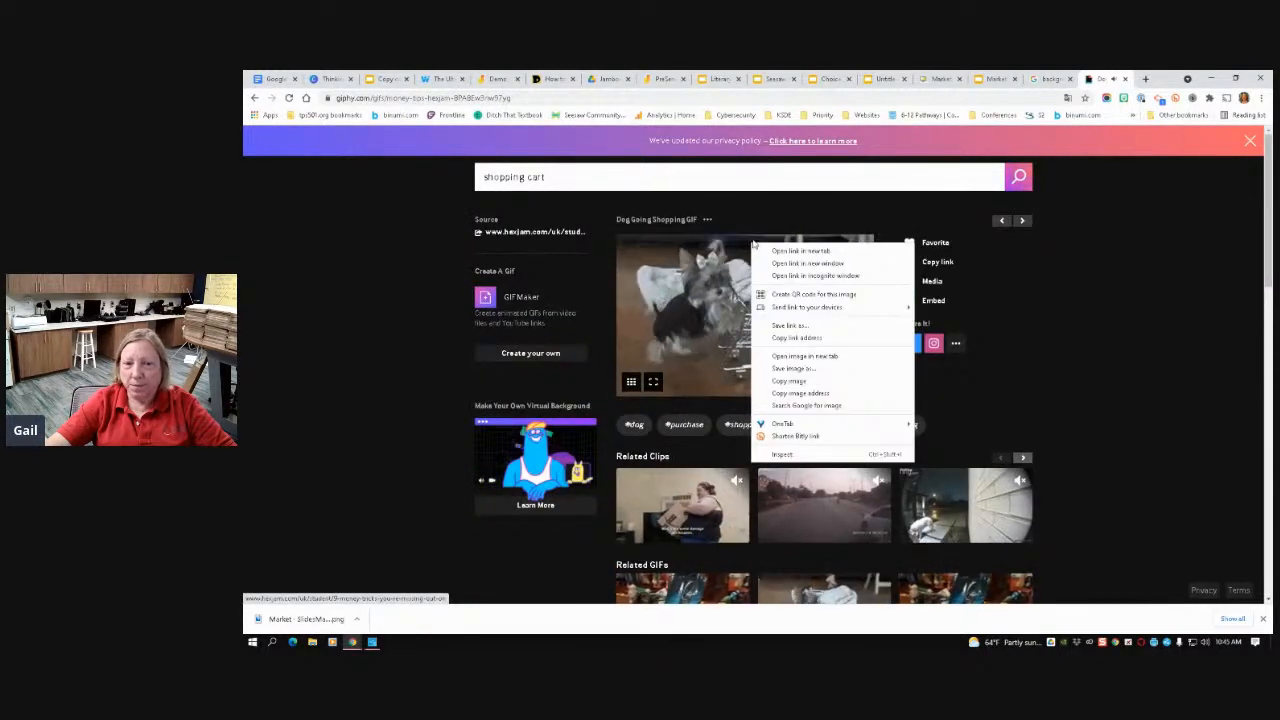
left_click(803, 327)
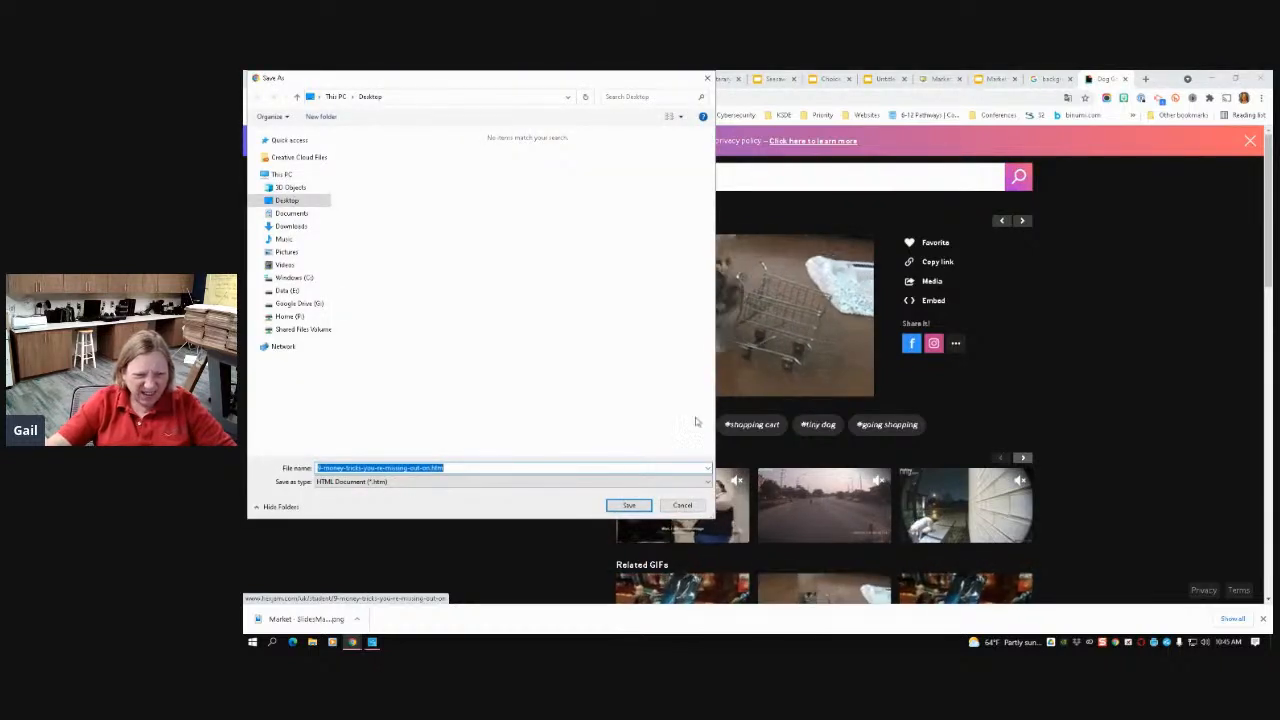
left_click(682, 505)
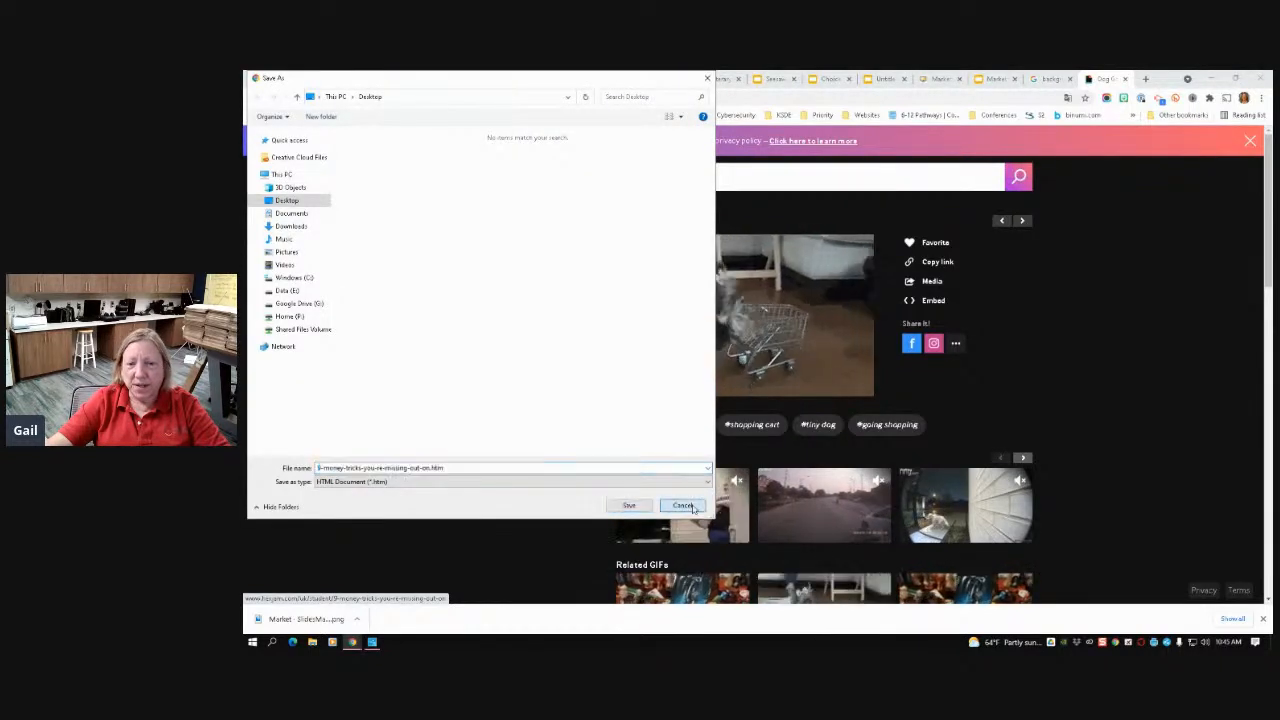
Save the Dog Going Shopping image to the Desktop as cart.gif in GIF format
right_click(764, 350)
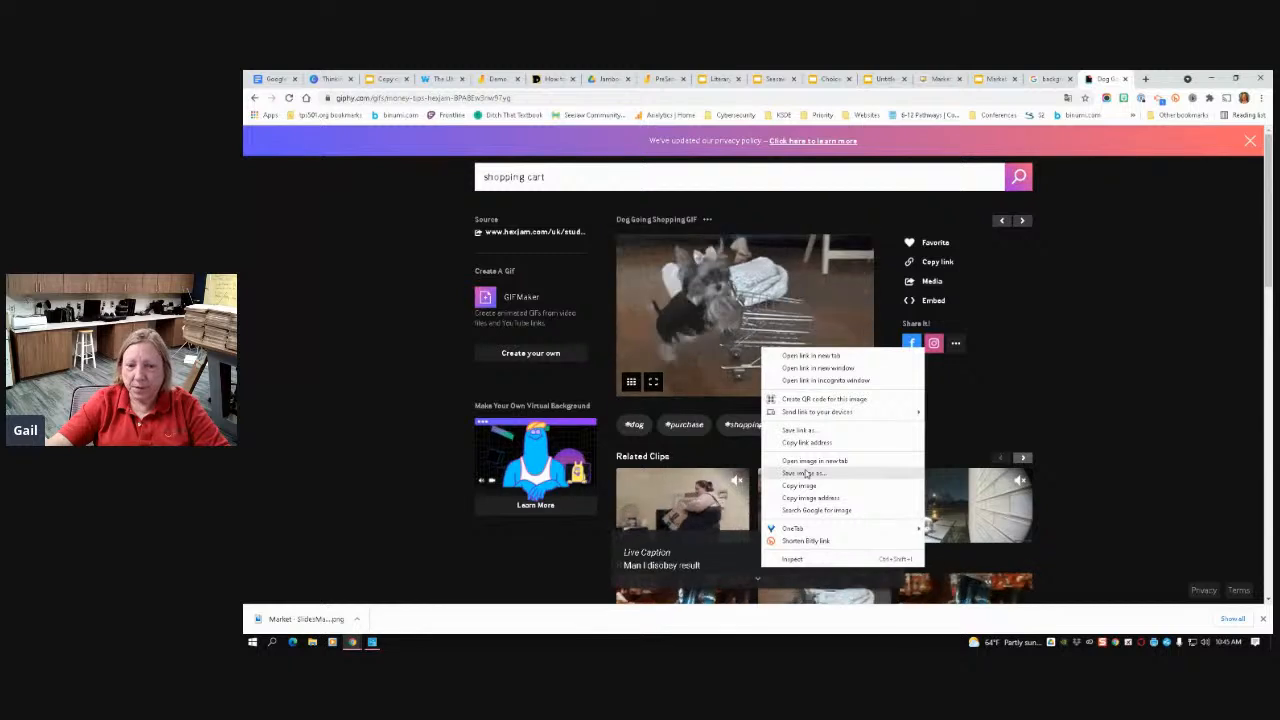
left_click(803, 473)
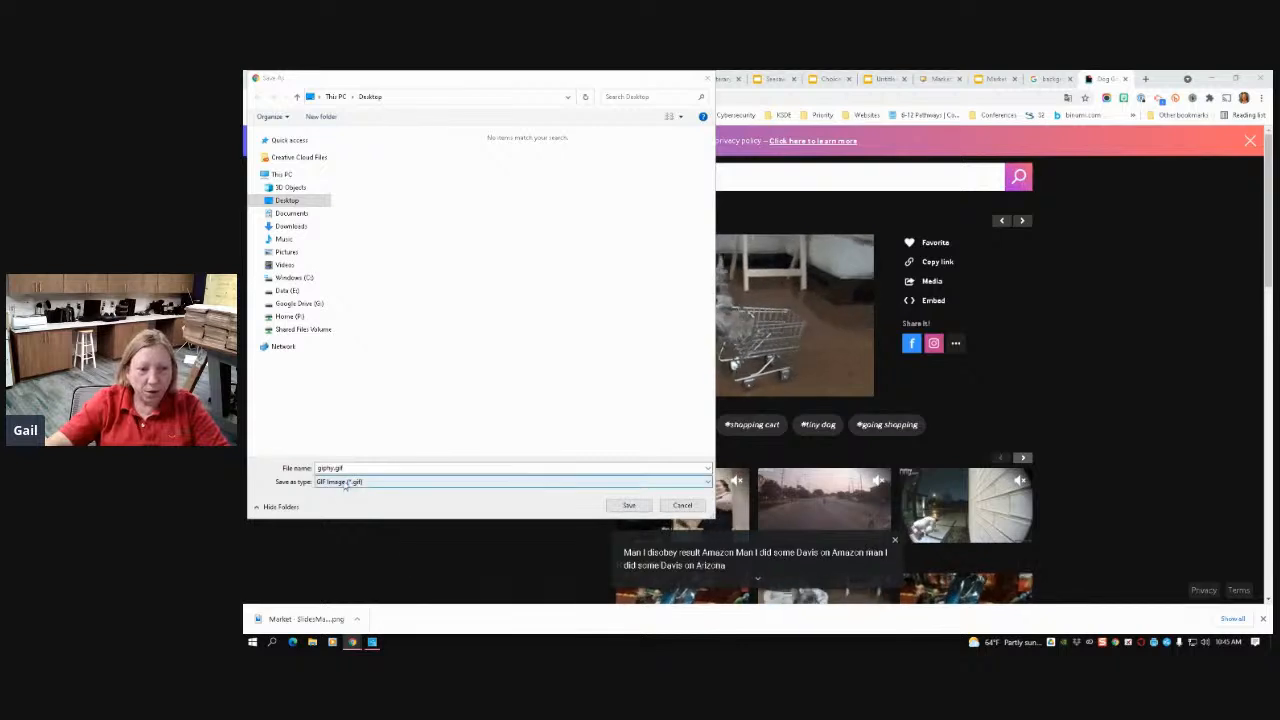
left_click(333, 468)
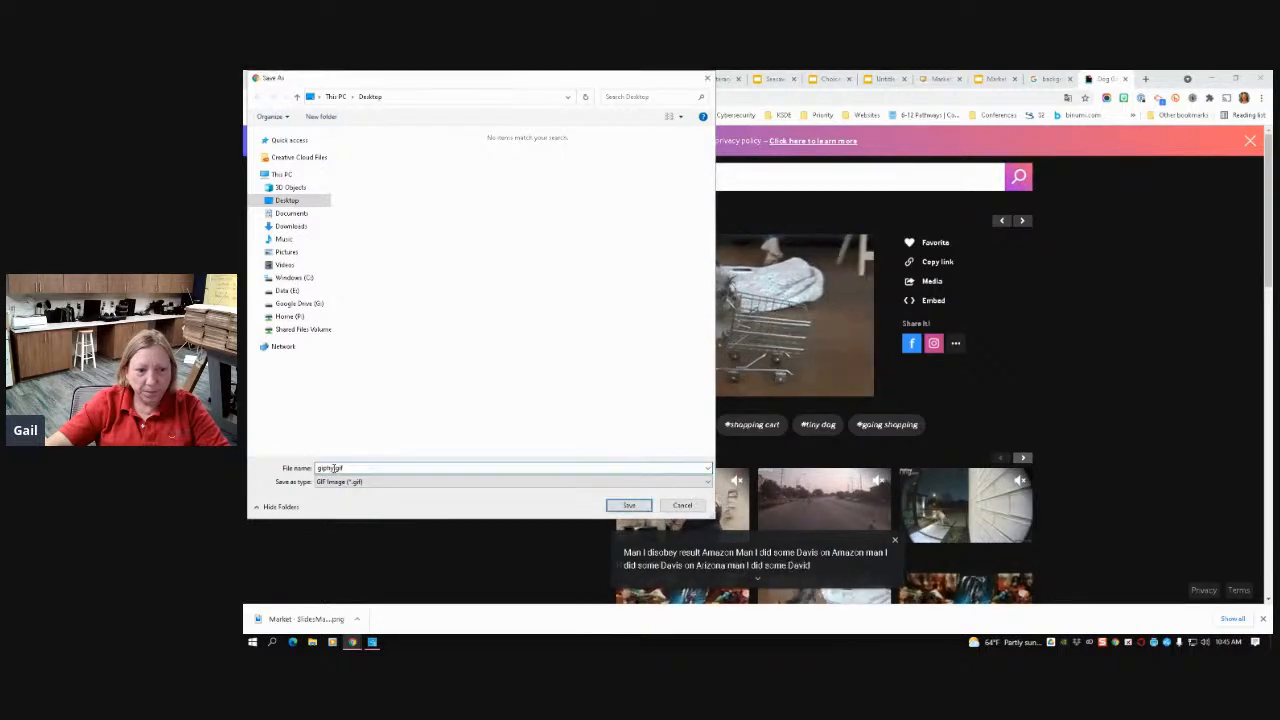
double_click(333, 468)
type("cat")
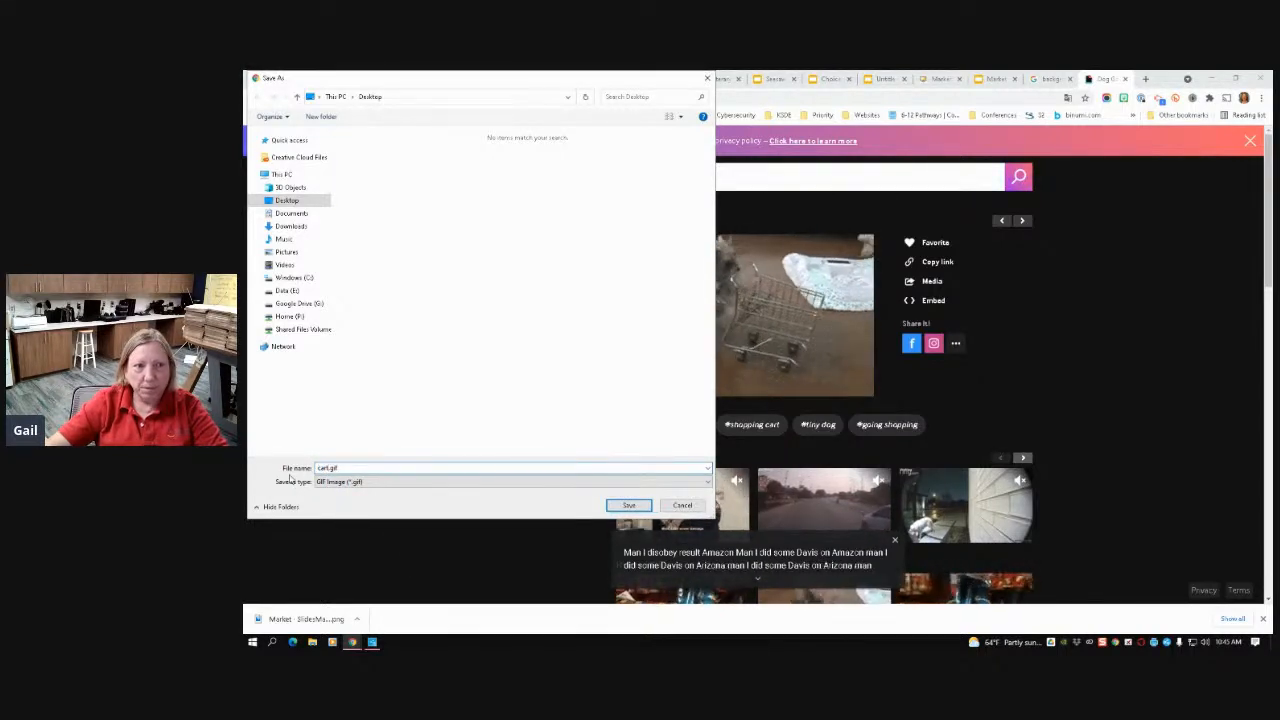
left_click(615, 506)
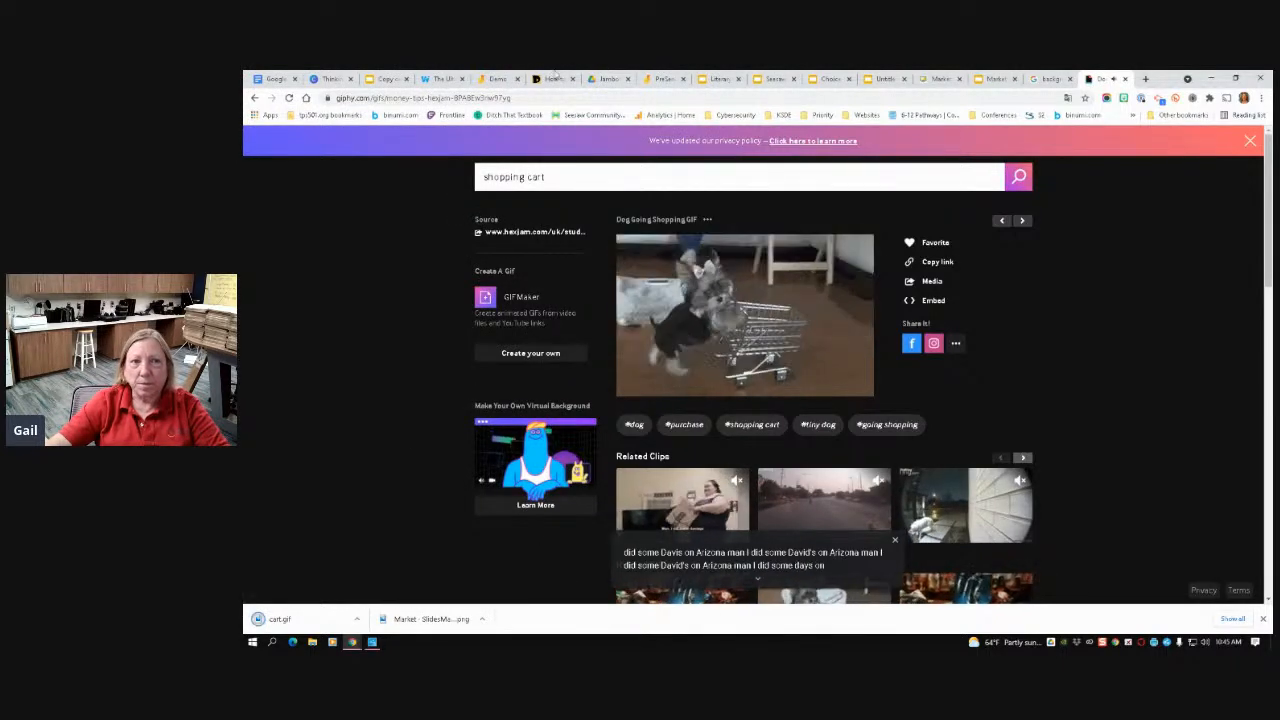
Upload cart.gif from the Desktop as an image onto the Market frame of the Demo jam
left_click(492, 80)
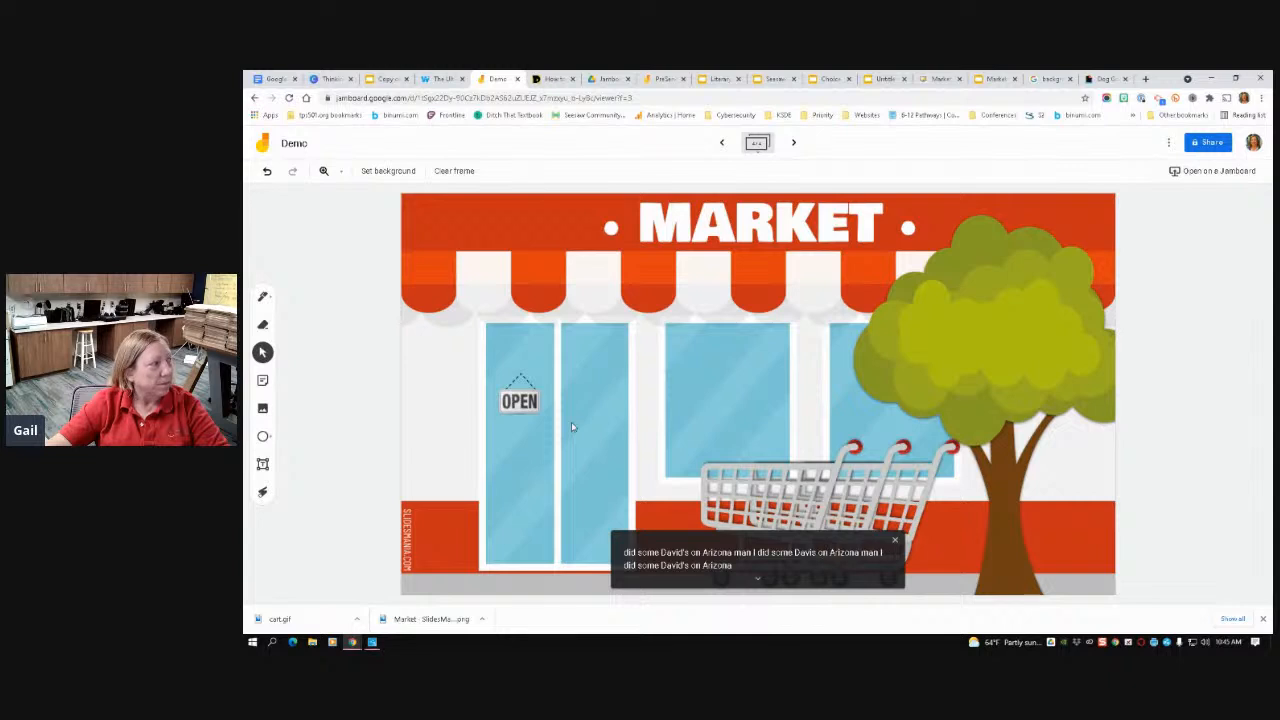
left_click(262, 408)
left_click(468, 214)
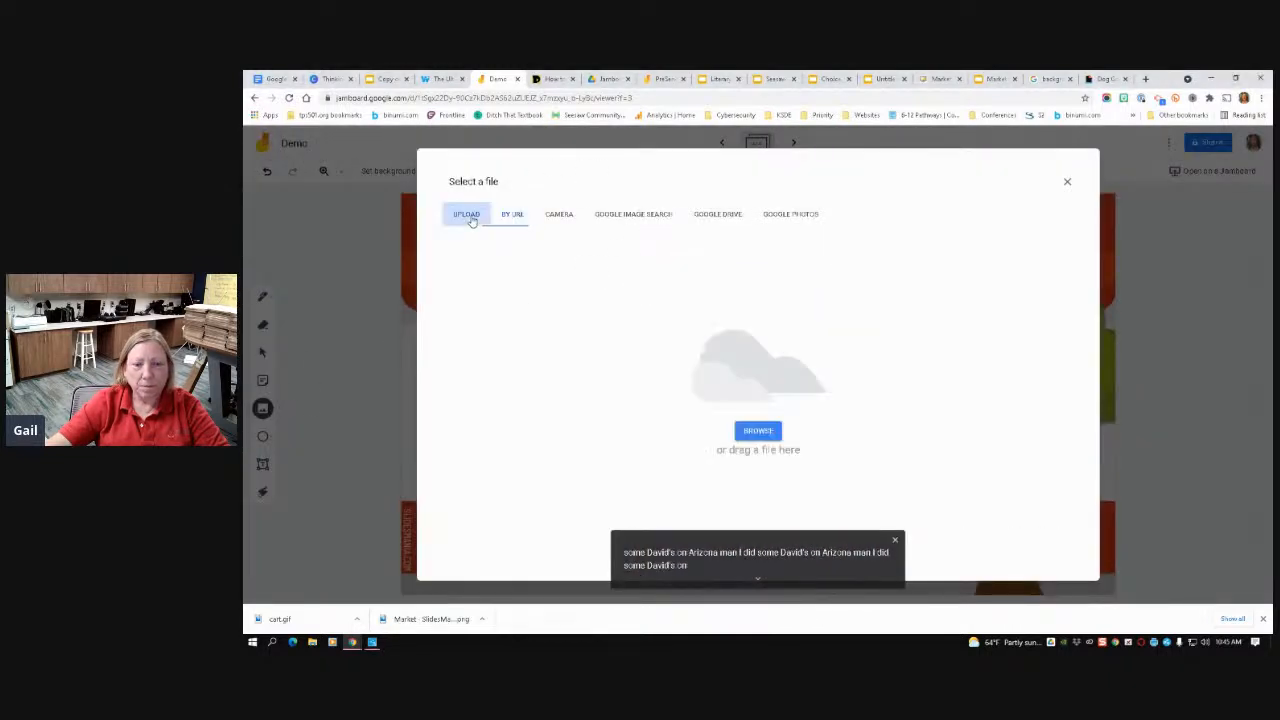
left_click(757, 431)
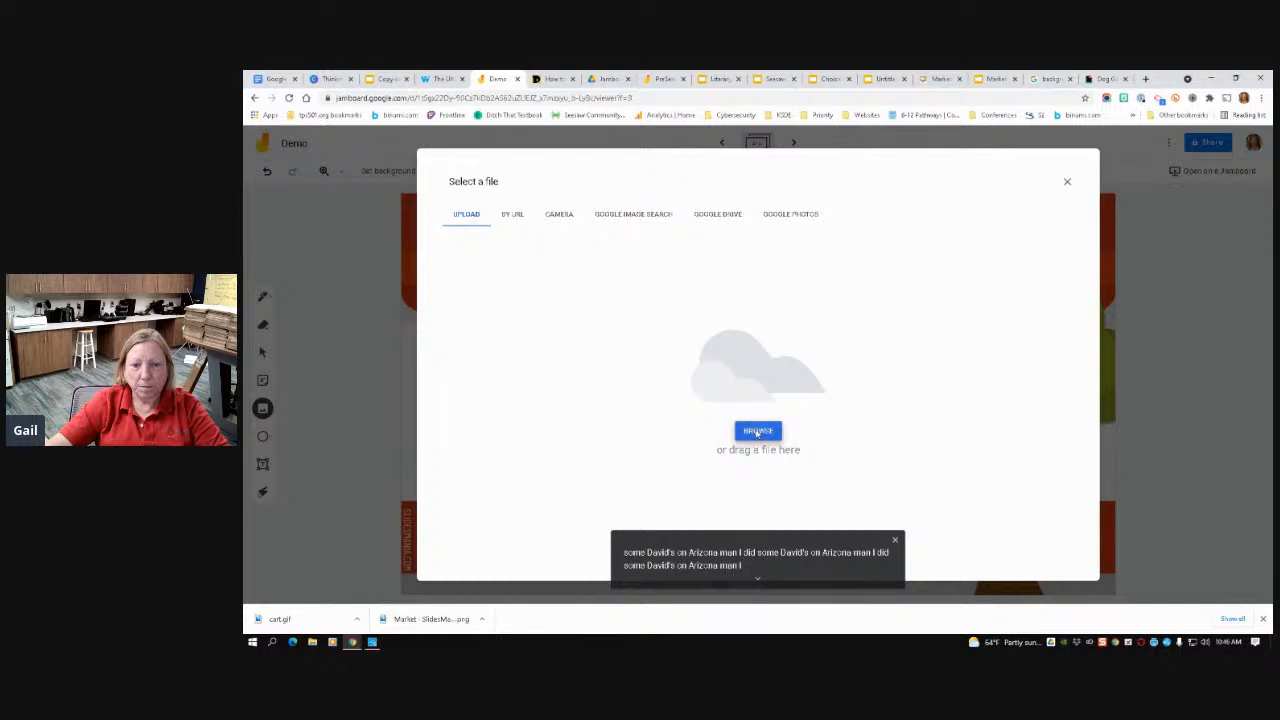
left_click(895, 541)
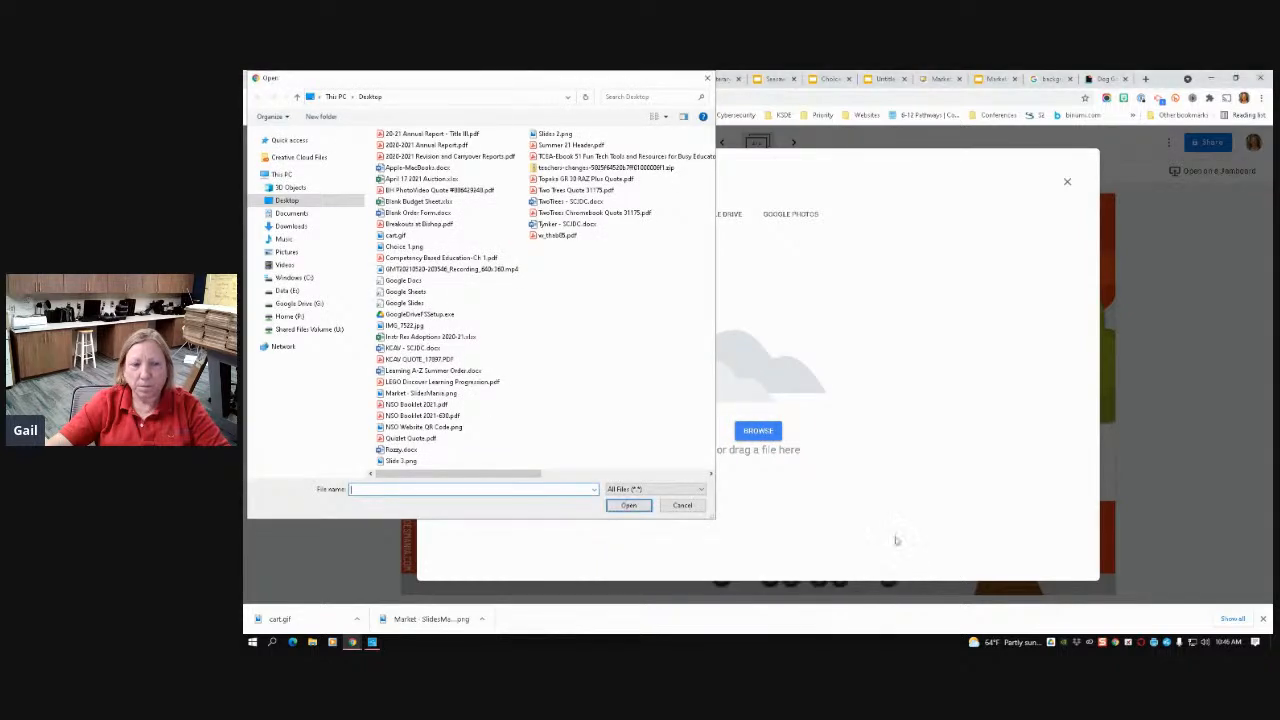
left_click(420, 235)
left_click(630, 505)
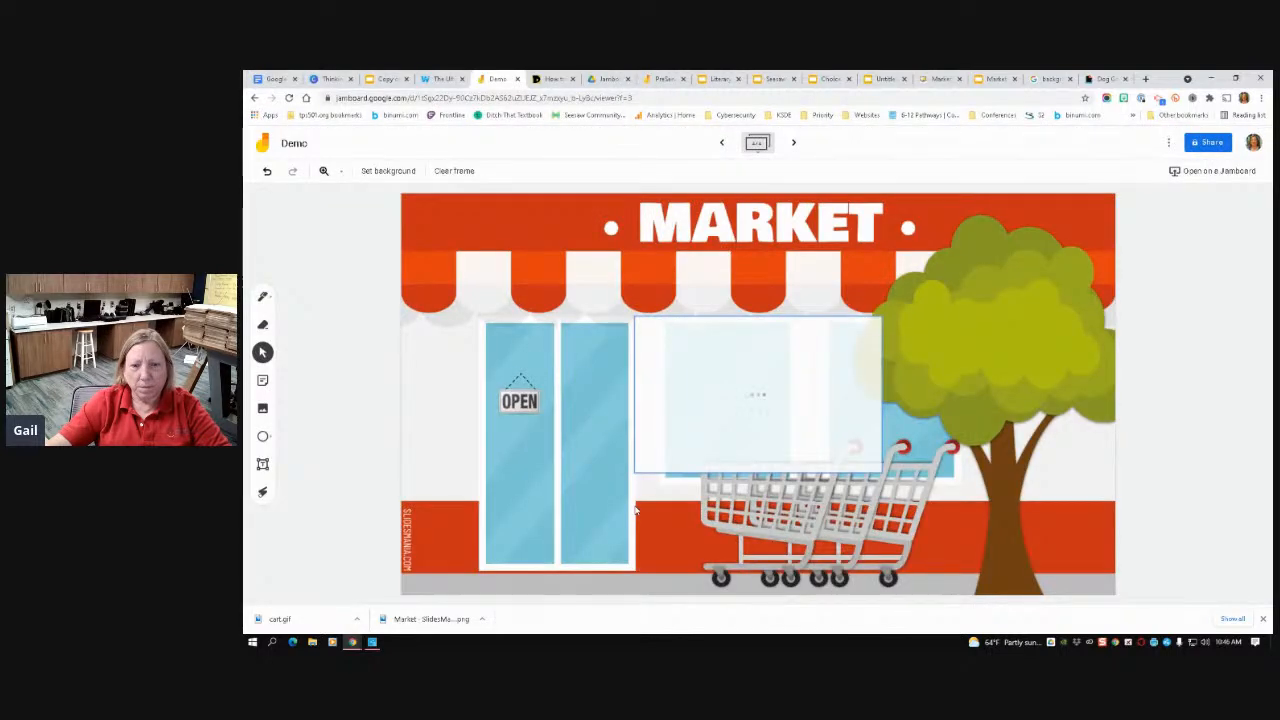
Shrink the dog GIF and place it over the lower part of the market's doors
left_click_drag(804, 445, 580, 486)
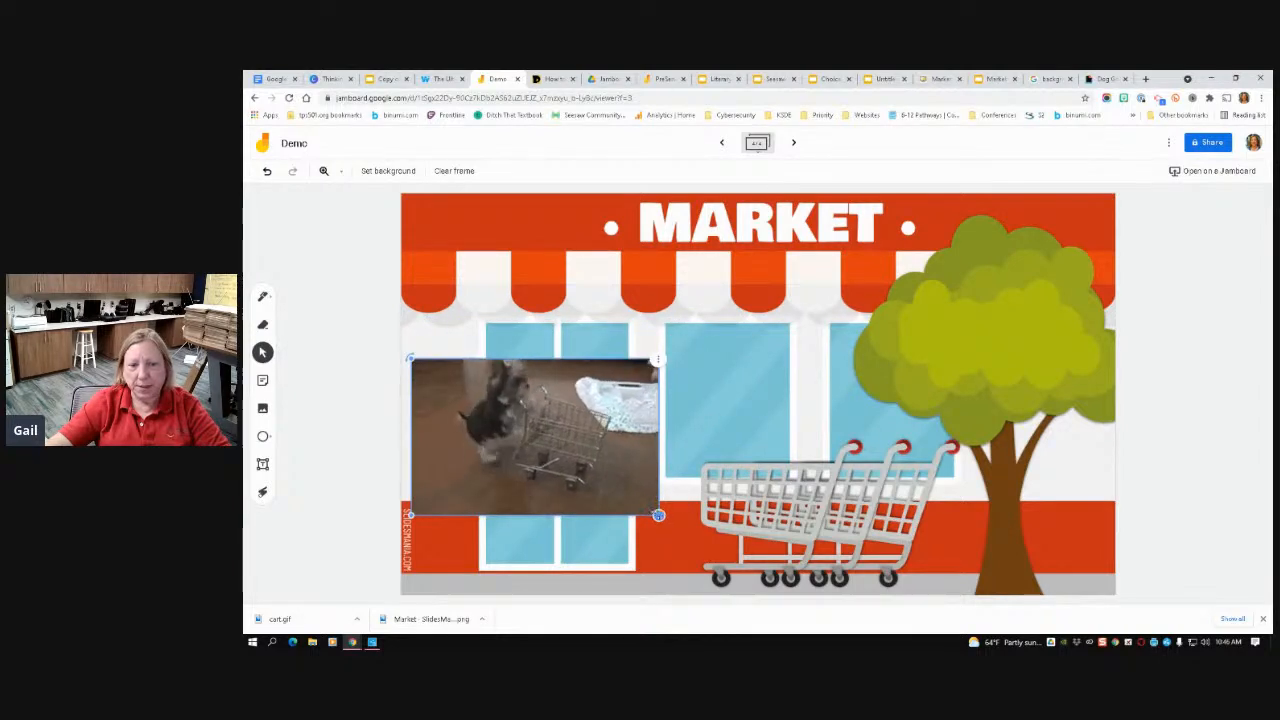
left_click_drag(658, 515, 600, 484)
left_click_drag(512, 446, 524, 540)
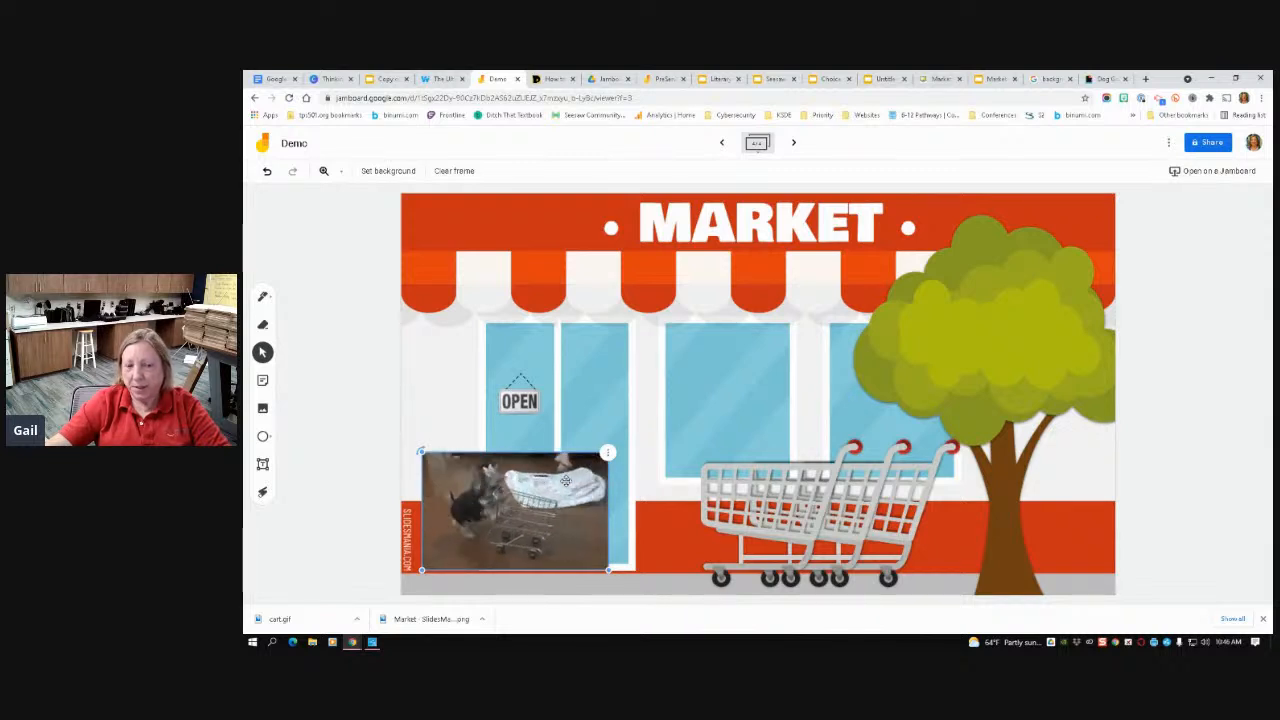
left_click(338, 303)
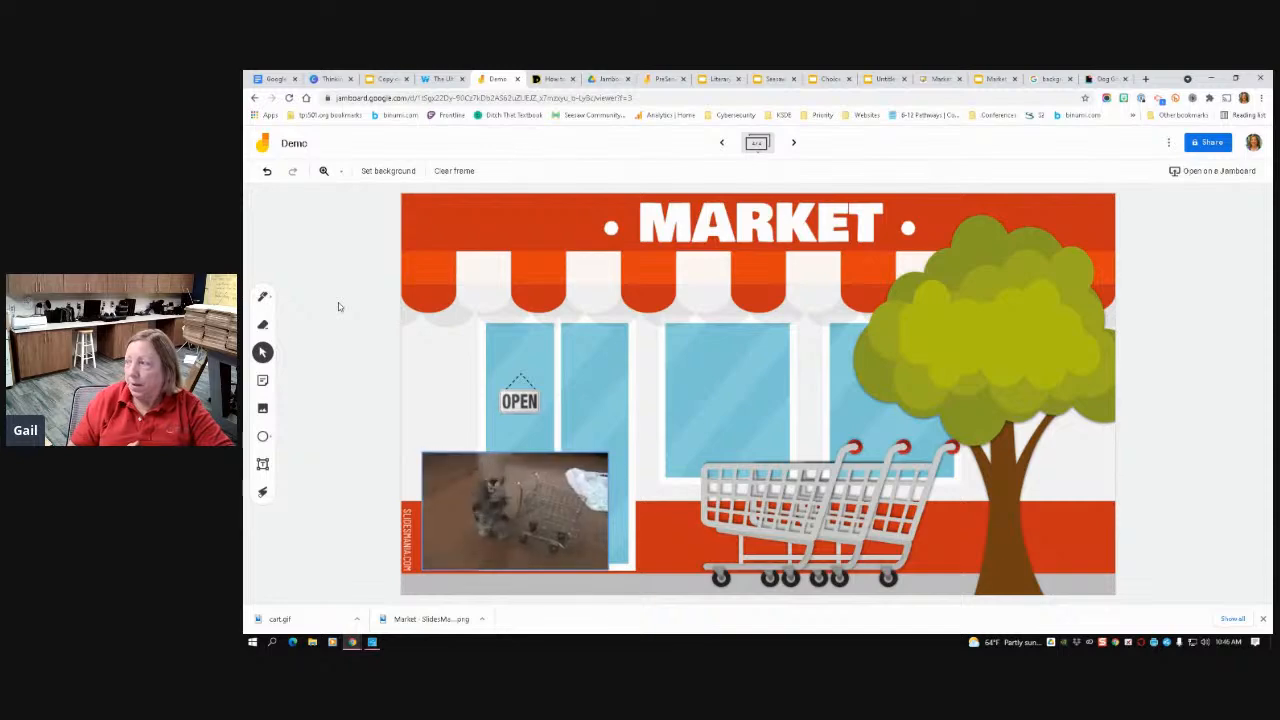
Look through the Google Jamboard document from the curated resources to the exit ticket and back to the Slides background instructions
left_click(274, 80)
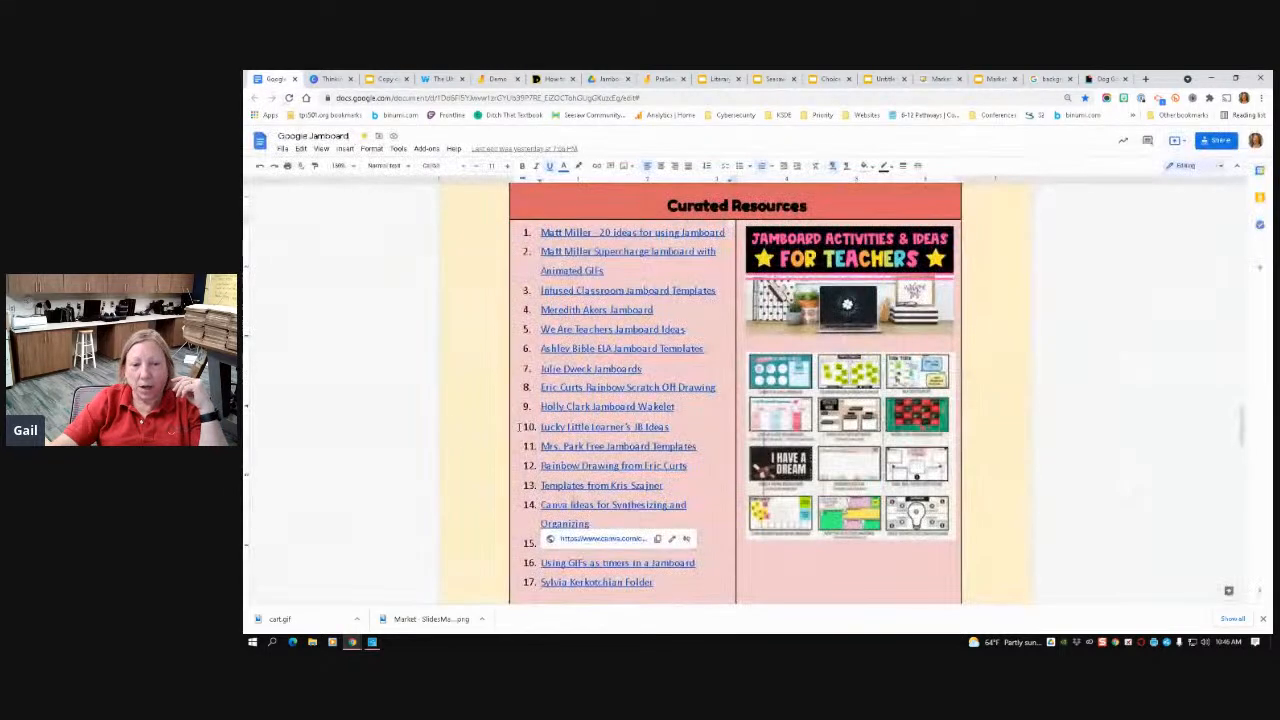
scroll(436, 420, "down", 6)
scroll(436, 420, "down", 10)
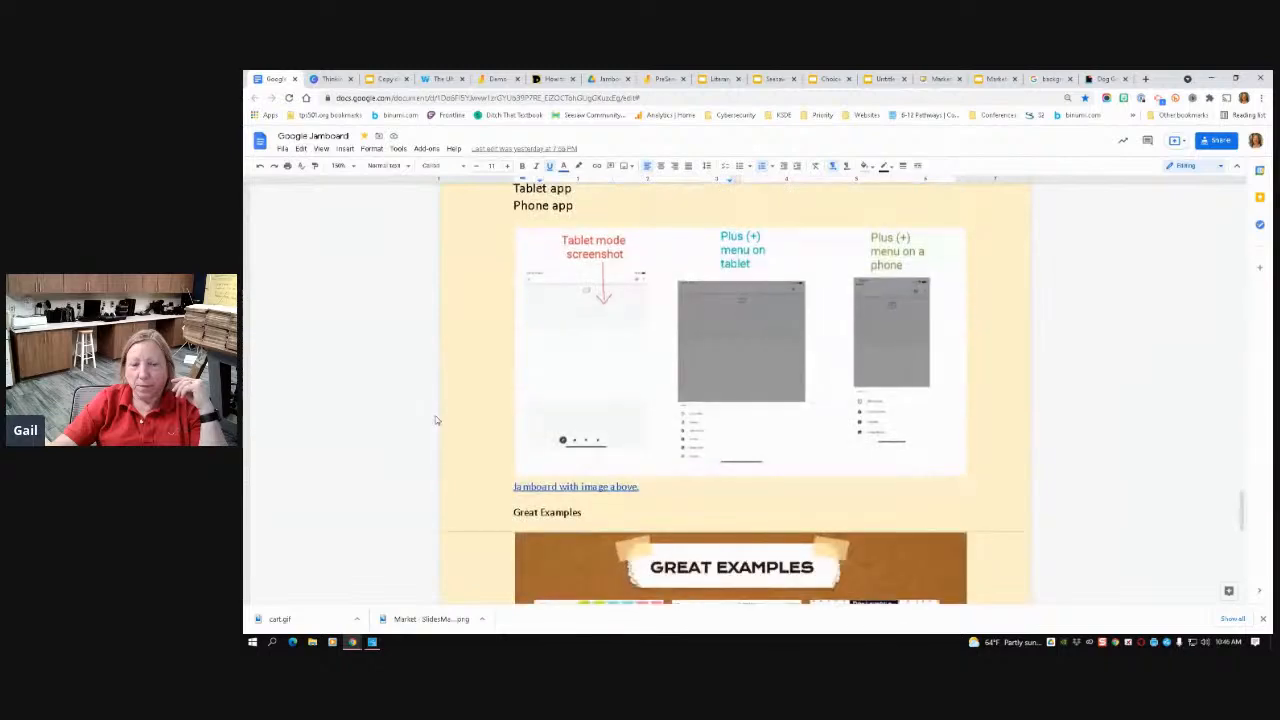
scroll(436, 420, "down", 2)
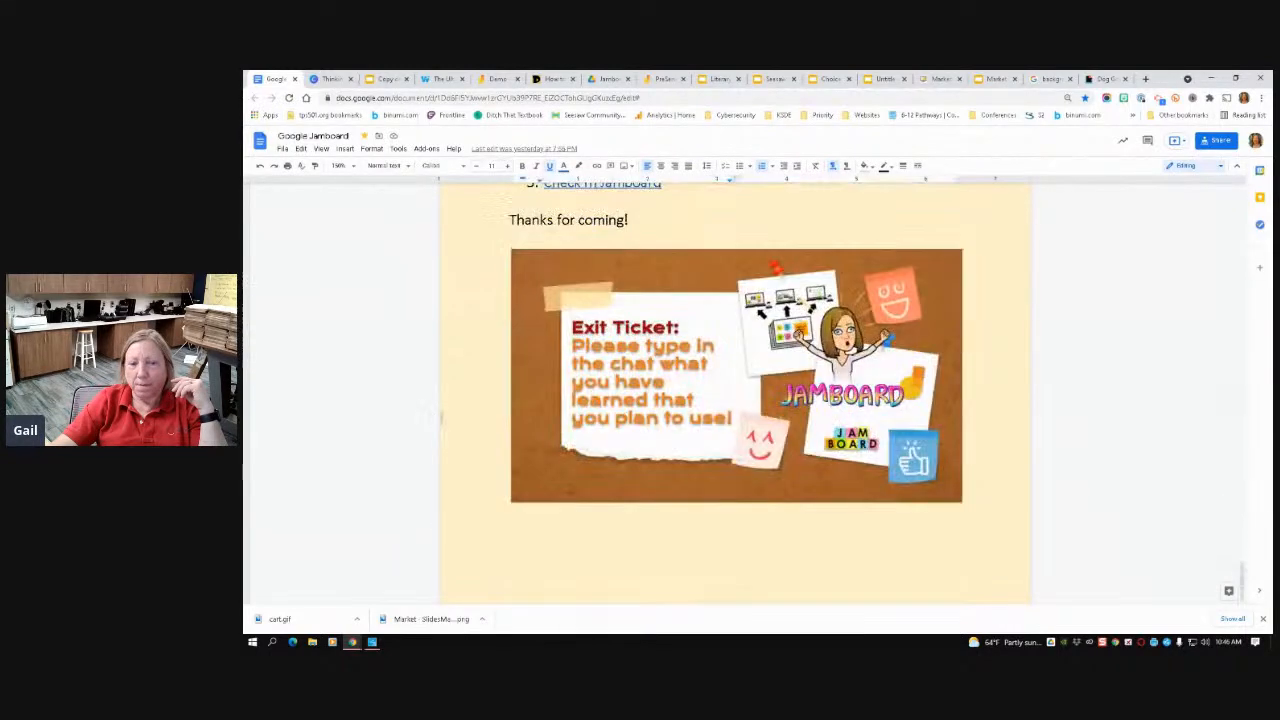
scroll(406, 397, "up", 6)
scroll(443, 407, "up", 20)
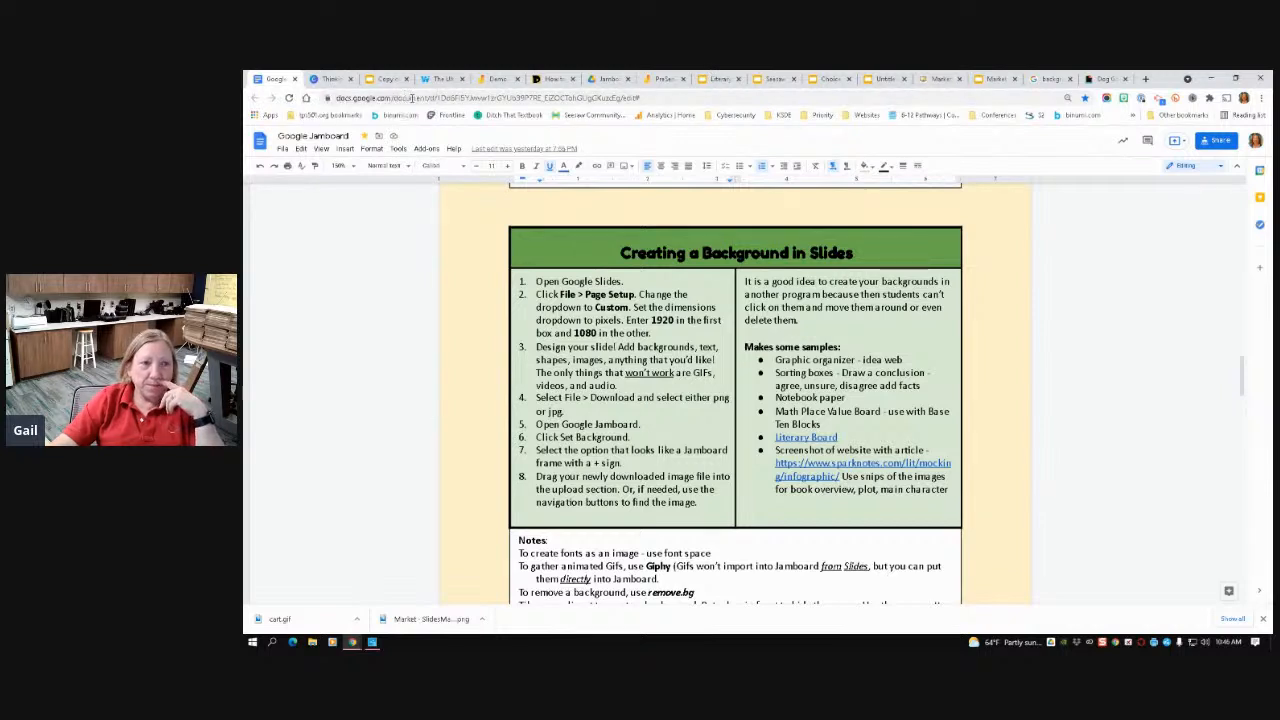
Return to the Demo jam, nudge the dog GIF slightly upward, and close the Google Jamboard document
left_click(495, 80)
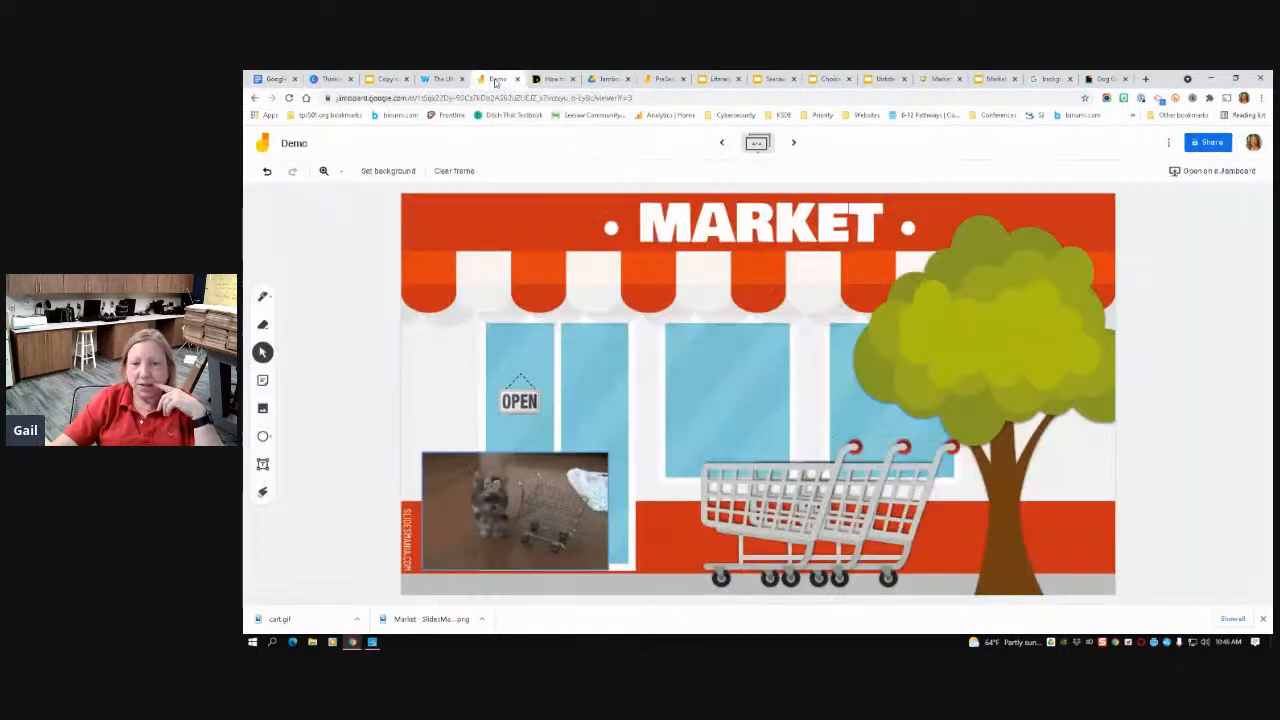
left_click_drag(561, 467, 564, 458)
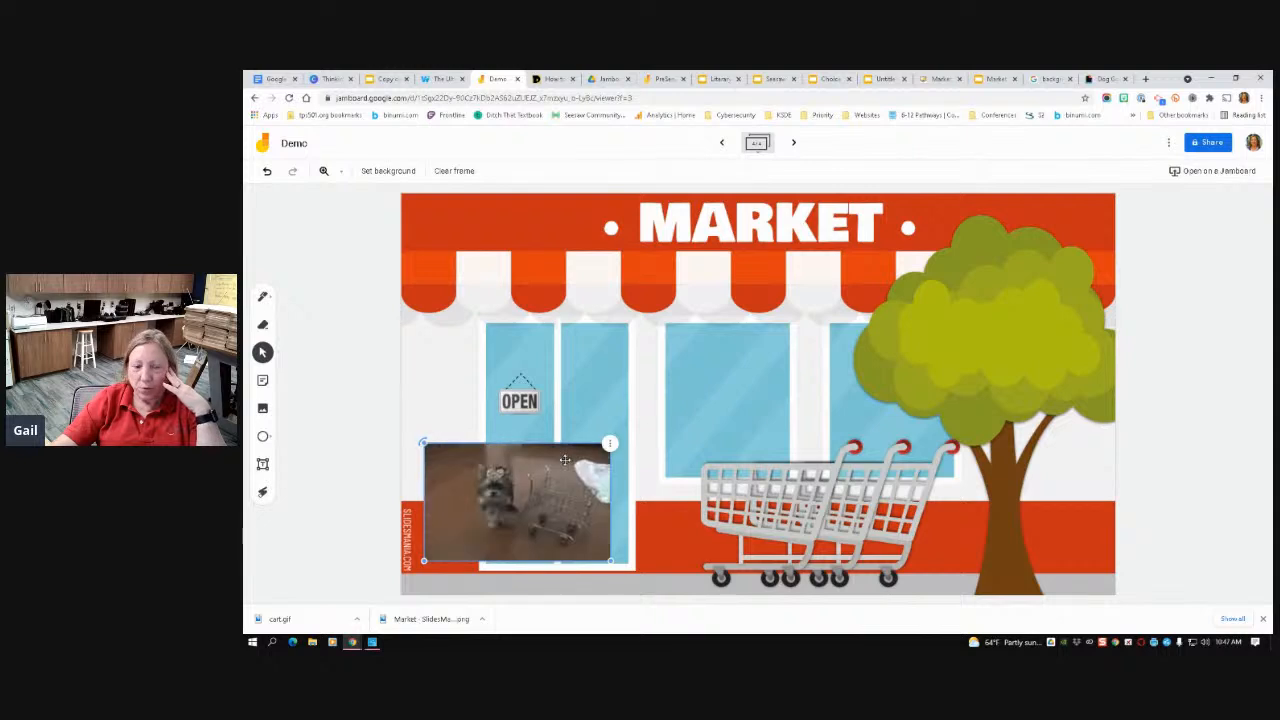
left_click(409, 422)
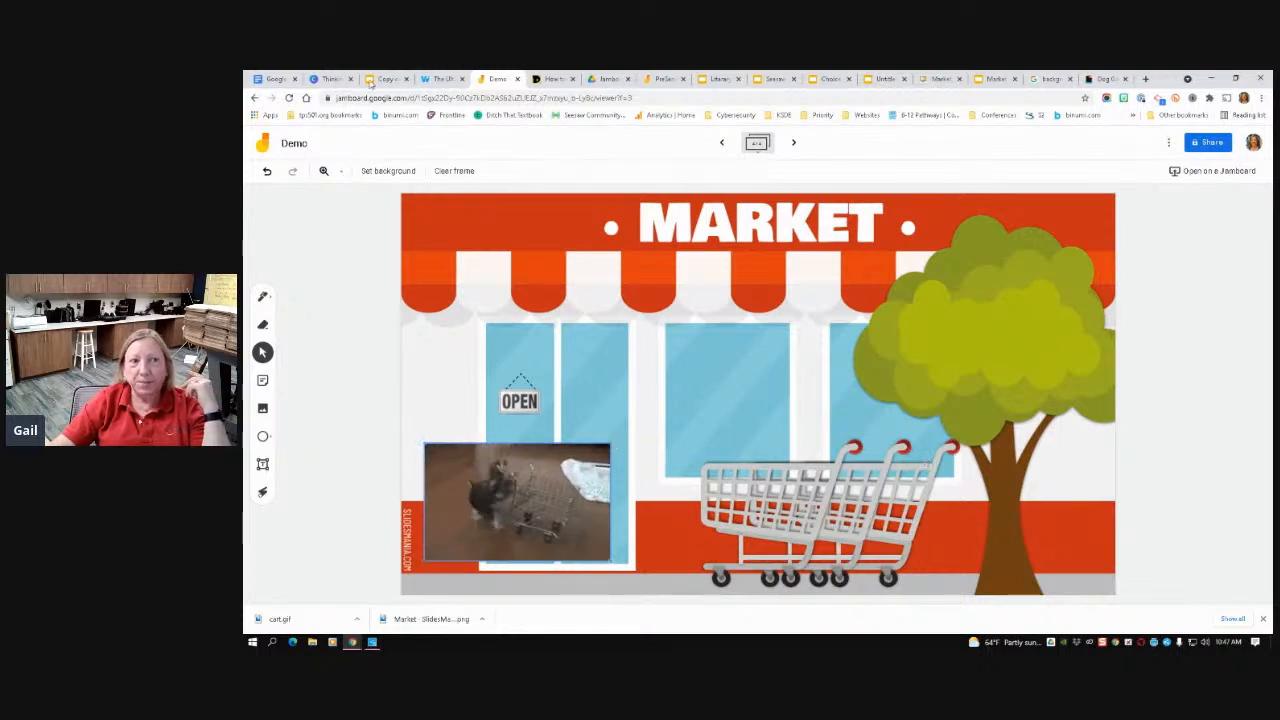
left_click(293, 79)
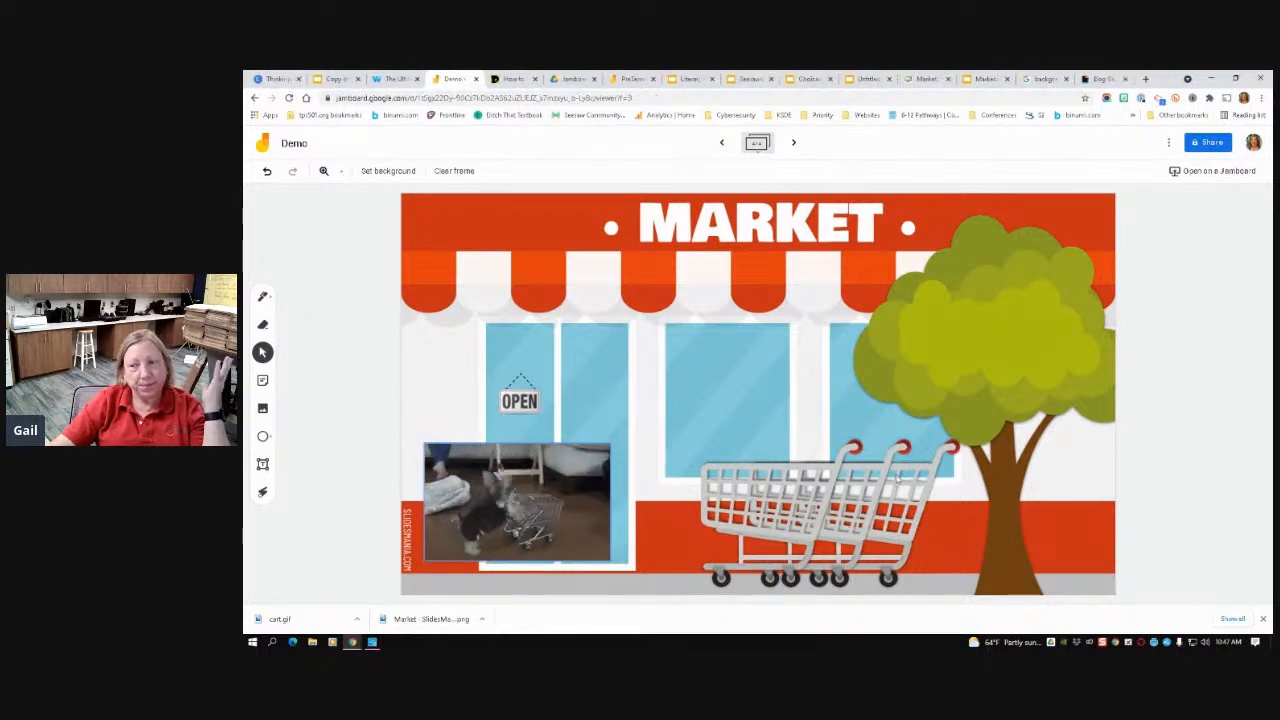